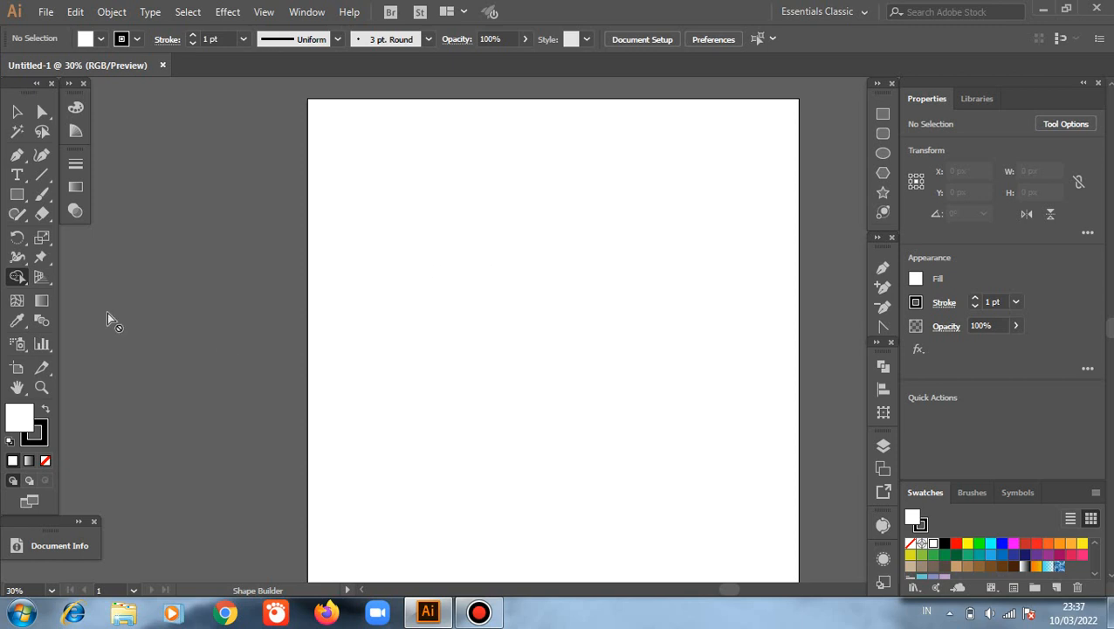
click(19, 278)
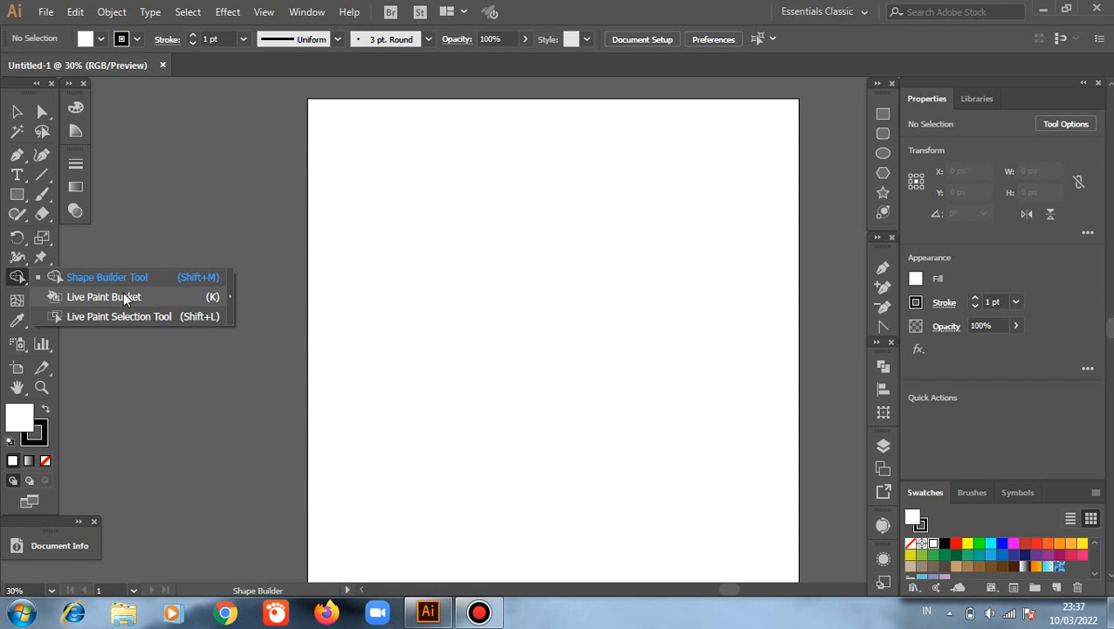
click(14, 110)
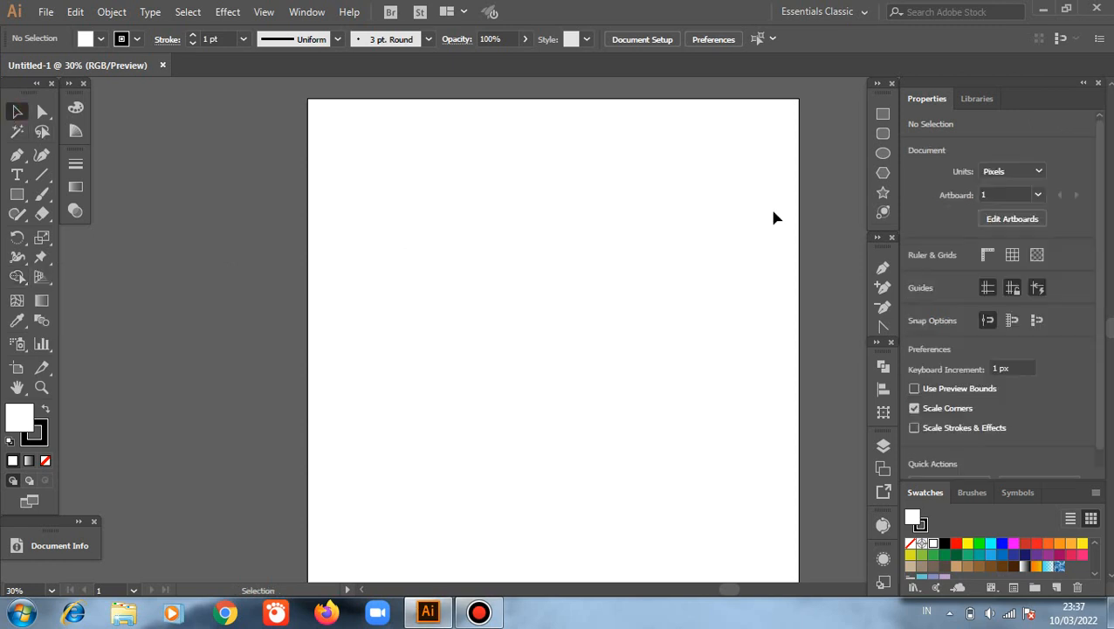
Step: Draw a circle about 463 px in diameter near the artboard's upper-left corner
click(883, 153)
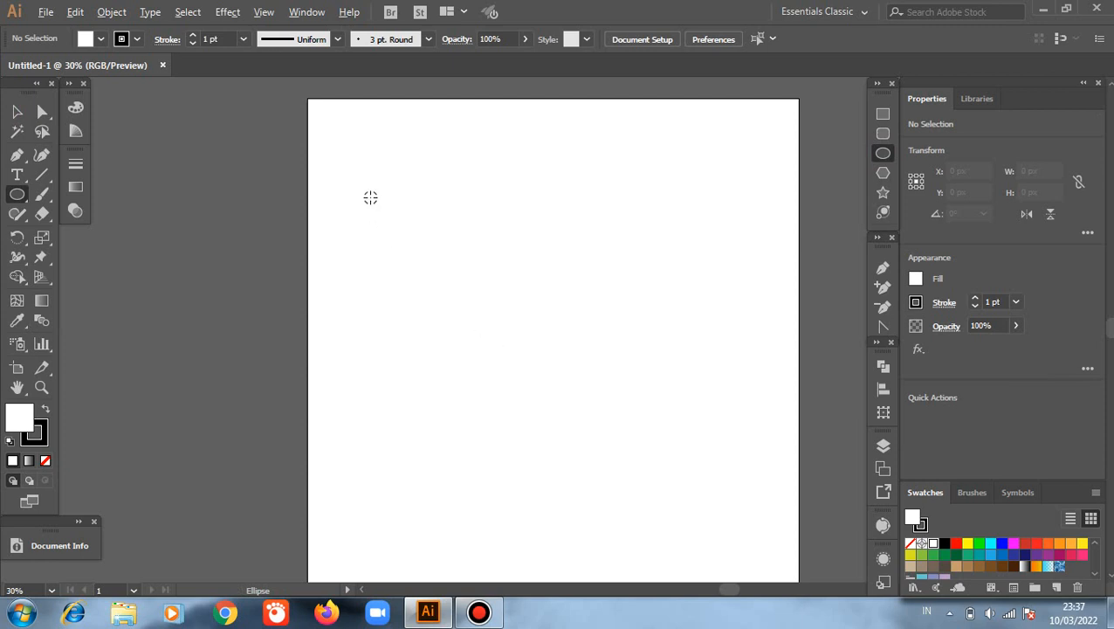
drag(371, 195, 427, 253)
click(19, 114)
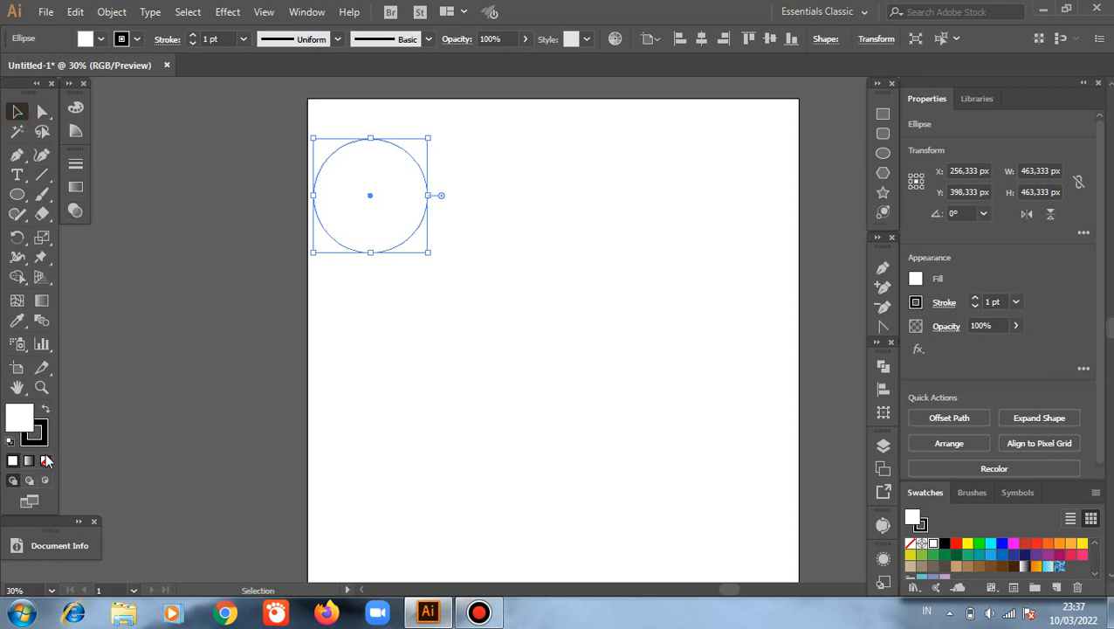
Step: Give the circle a green 179400 fill without a stroke and shift it slightly right to about X 353 px
click(46, 460)
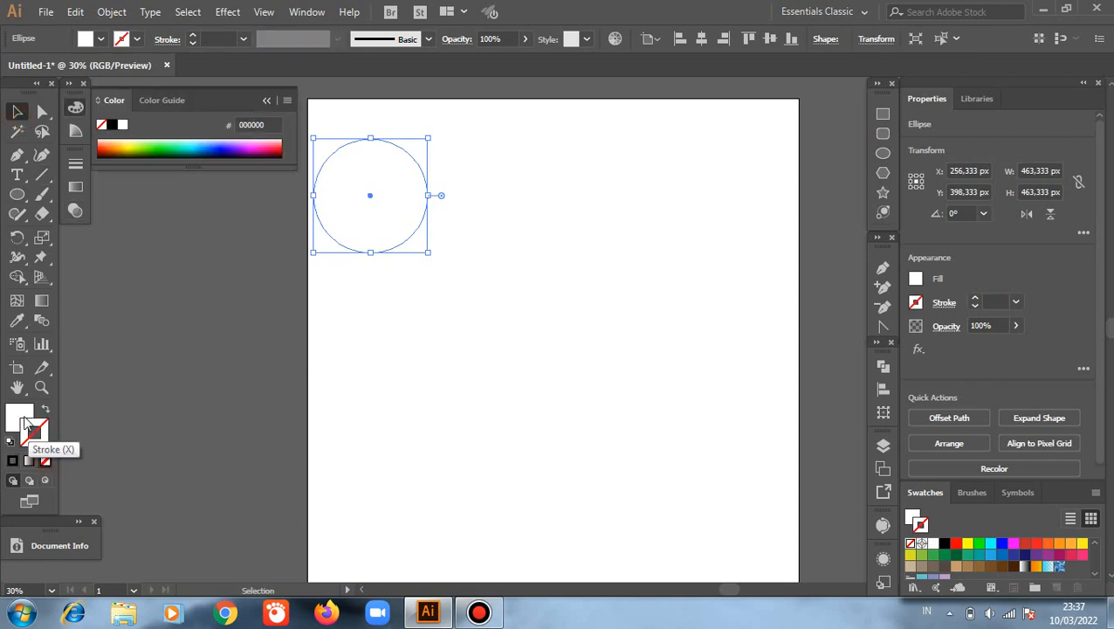
click(19, 415)
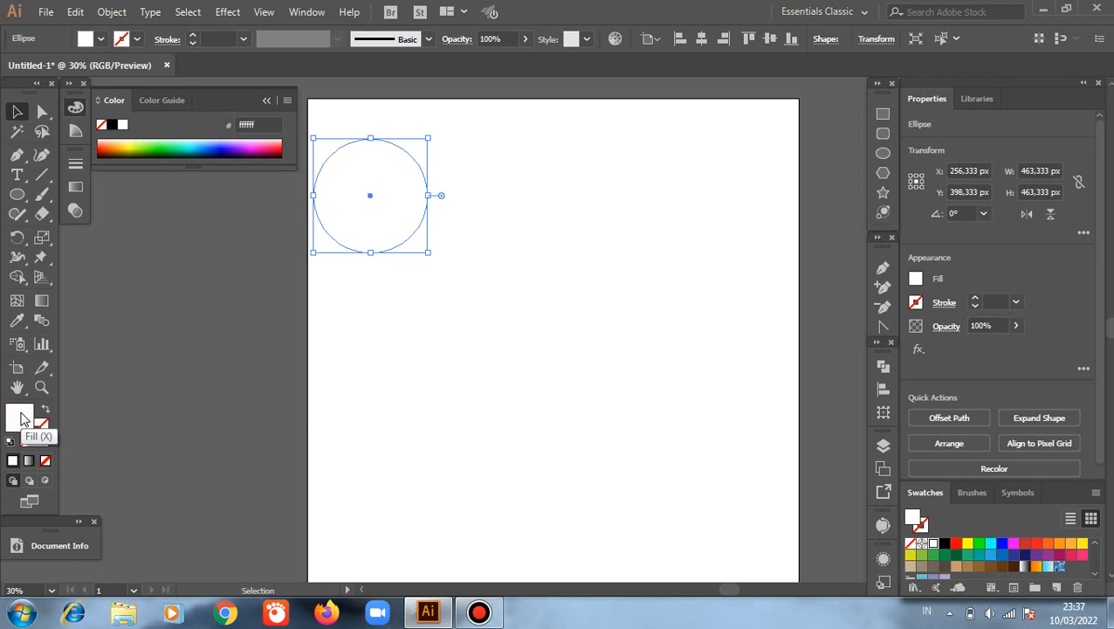
click(155, 149)
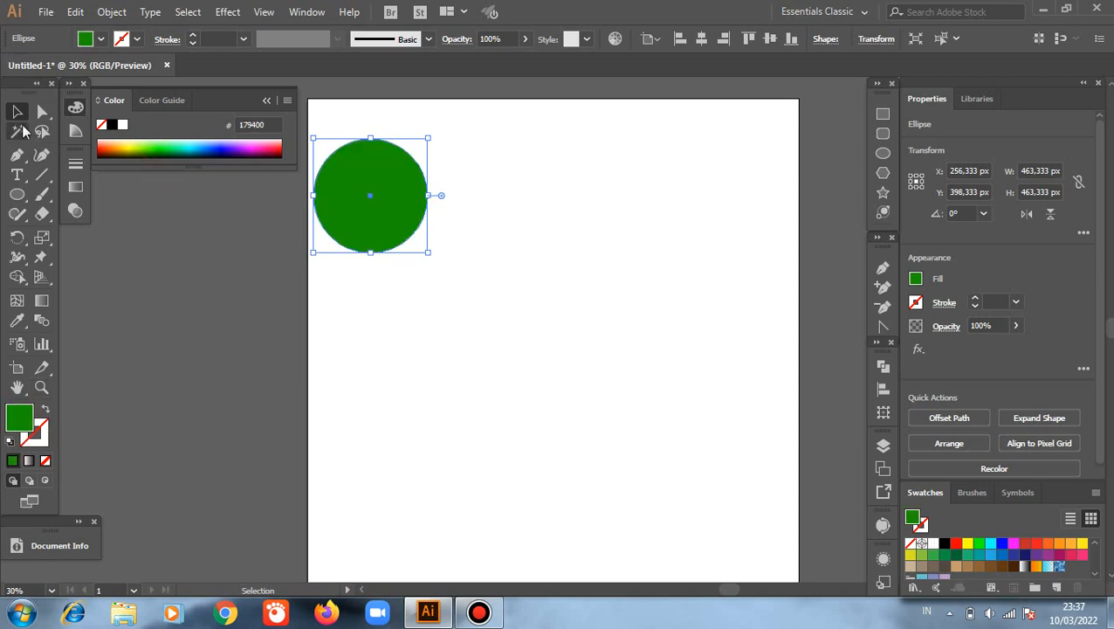
click(268, 102)
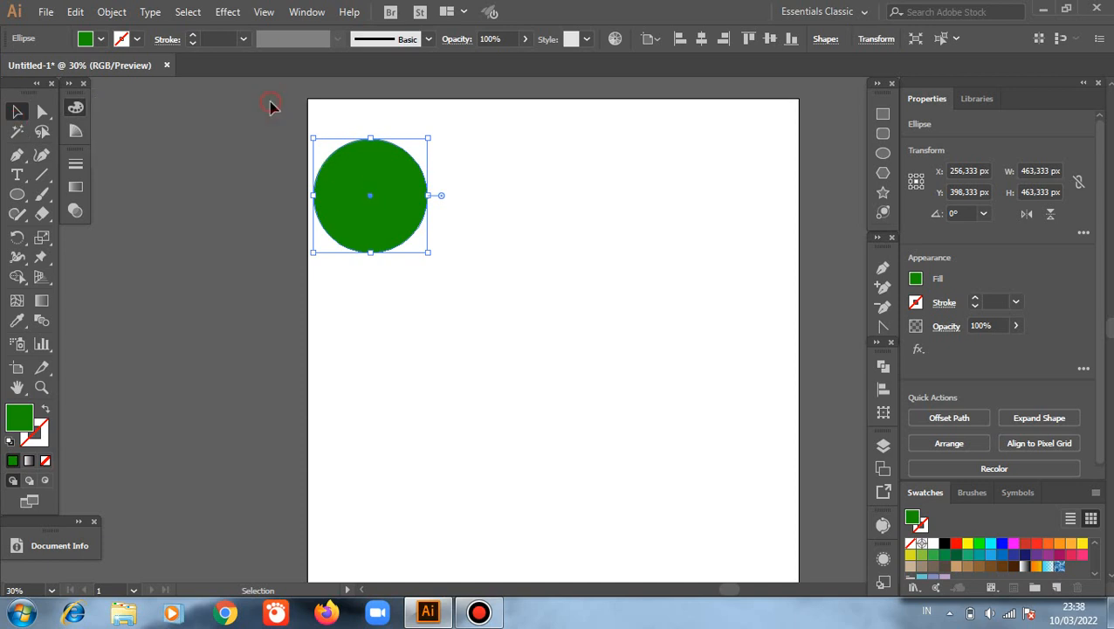
drag(414, 209, 502, 267)
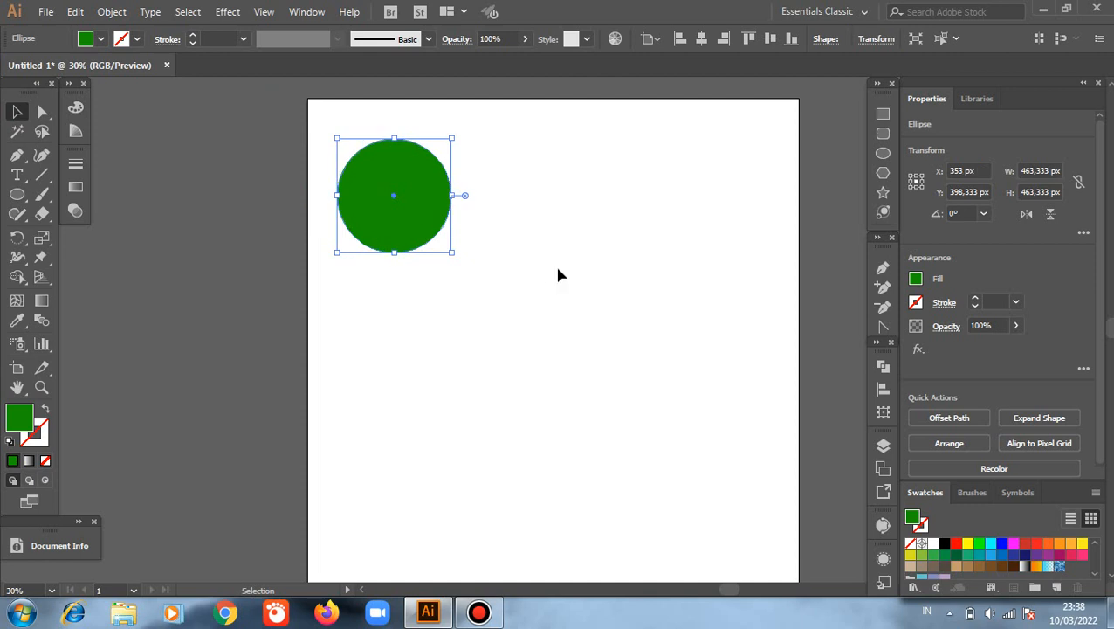
Step: Draw a closed, curved tail with the Pen tool, starting inside the circle's lower half and tapering to a point below it
click(883, 268)
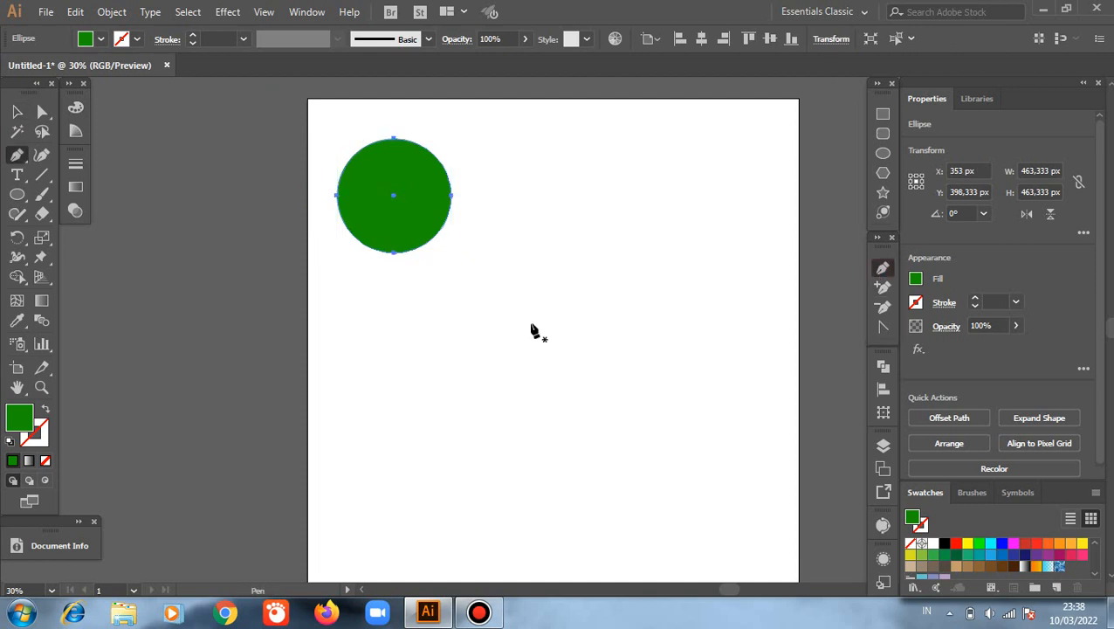
click(371, 219)
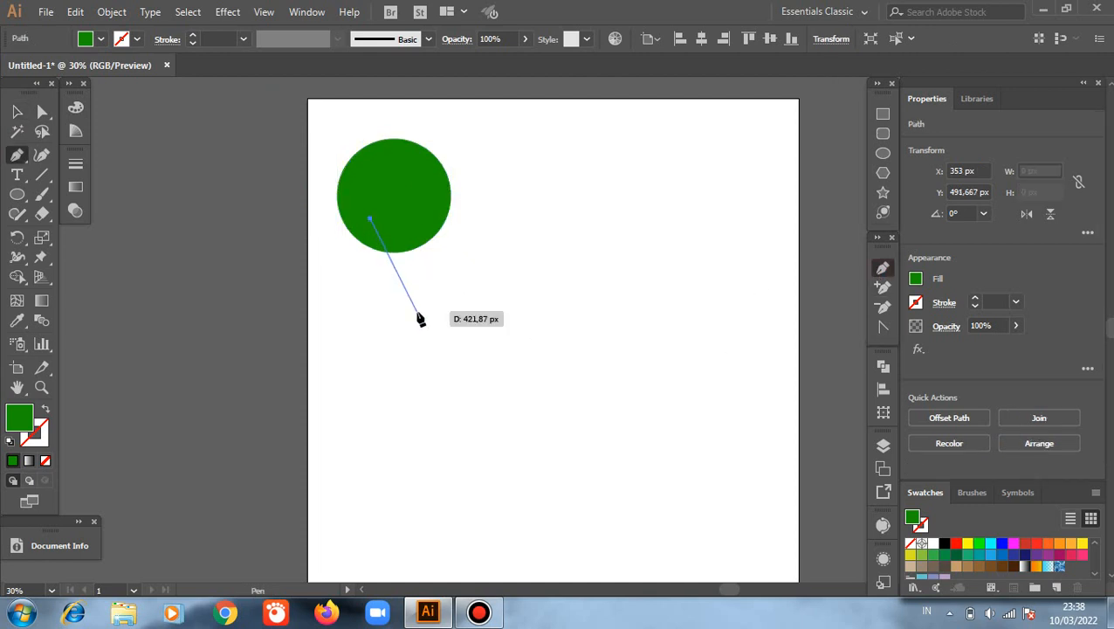
drag(417, 312, 472, 357)
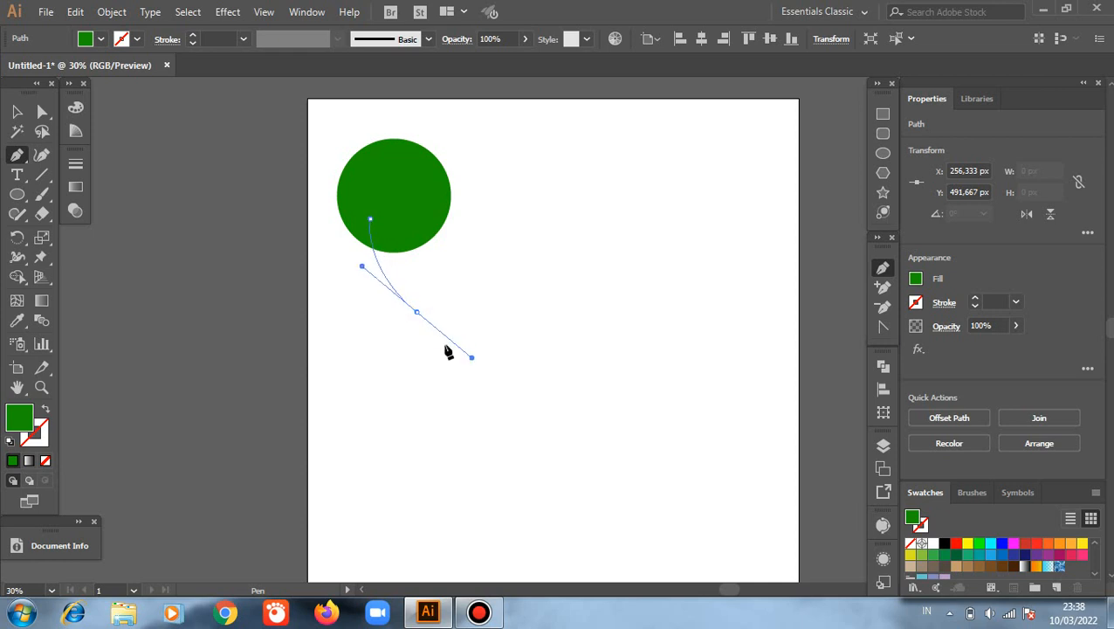
click(417, 312)
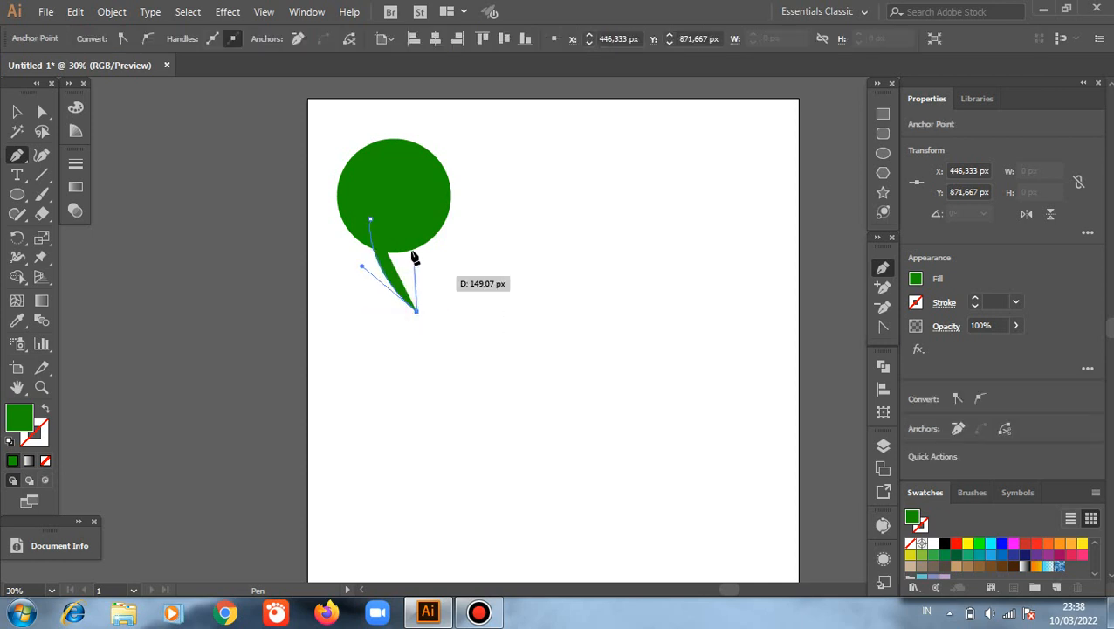
drag(409, 219, 361, 265)
click(408, 220)
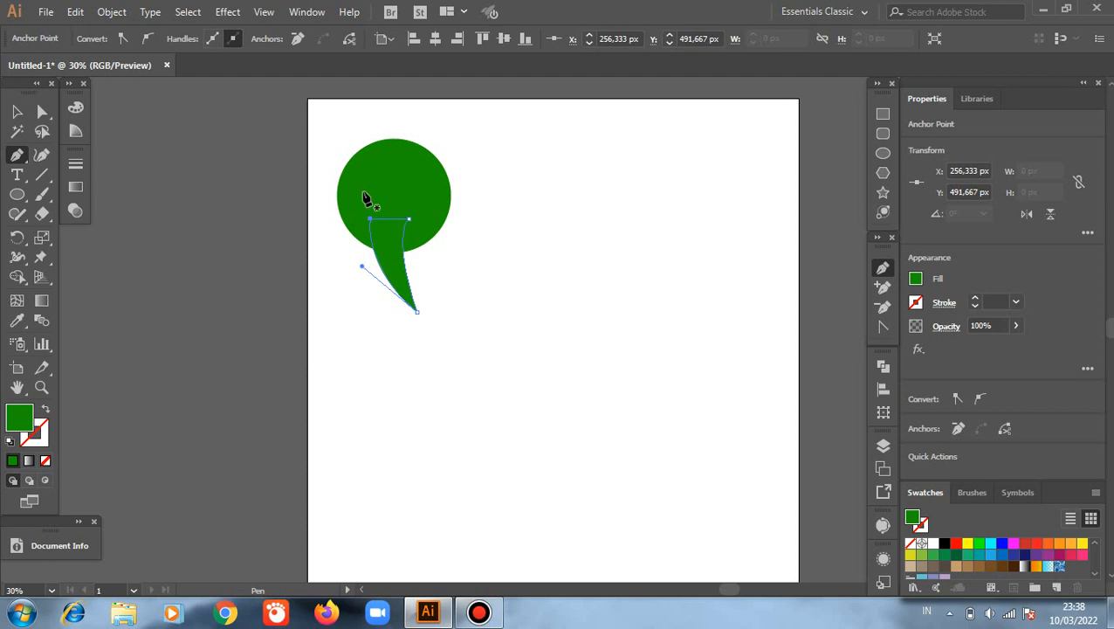
key(v)
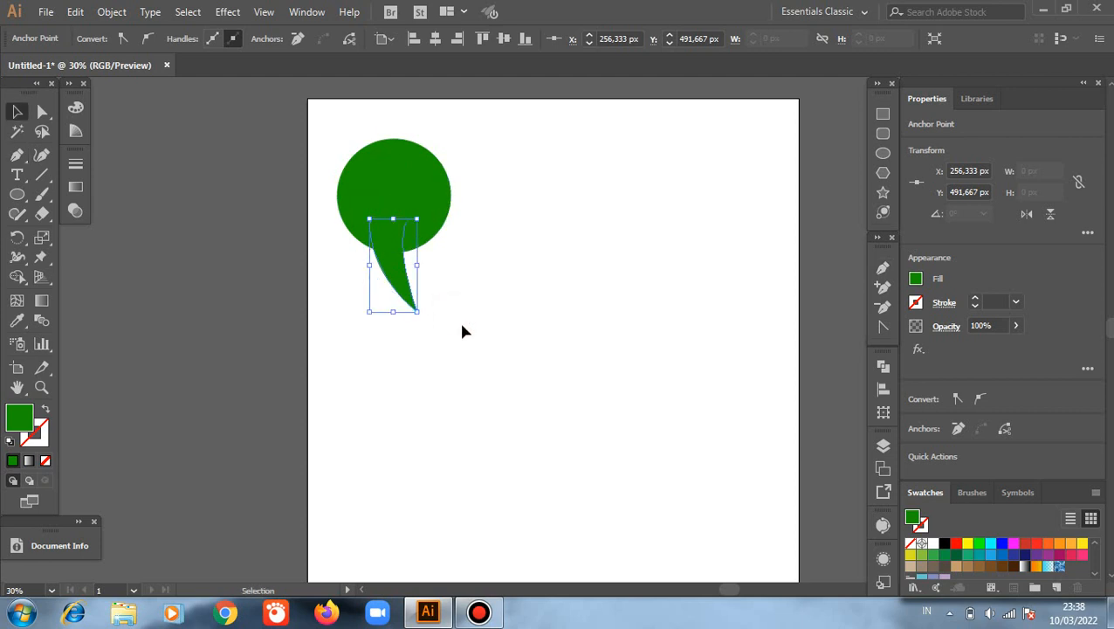
Step: Swap fill and stroke on both the circle and the tail so they have green outlines and no fill
click(461, 327)
drag(326, 141, 472, 307)
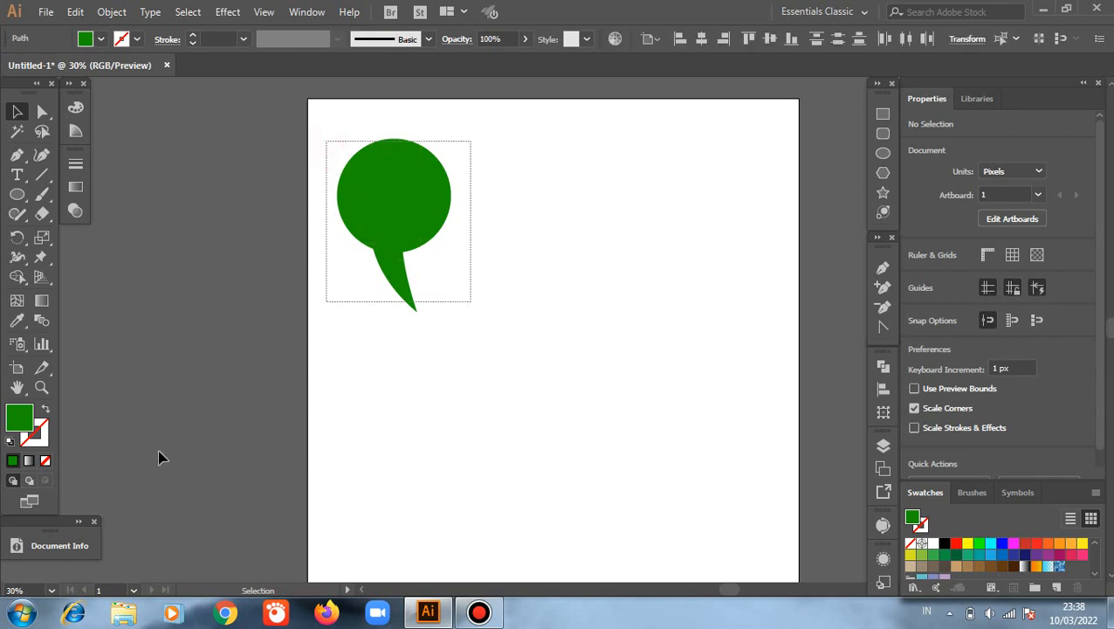
click(46, 412)
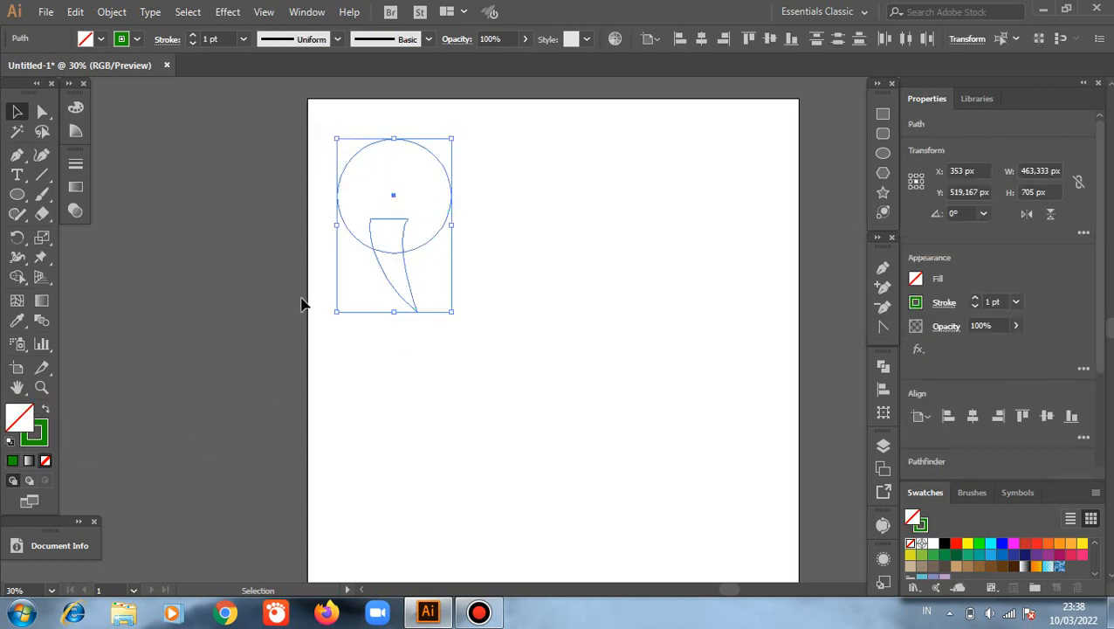
Step: Set the stroke weight of the circle and the tail to 10 pt
scroll(309, 297, up, 1)
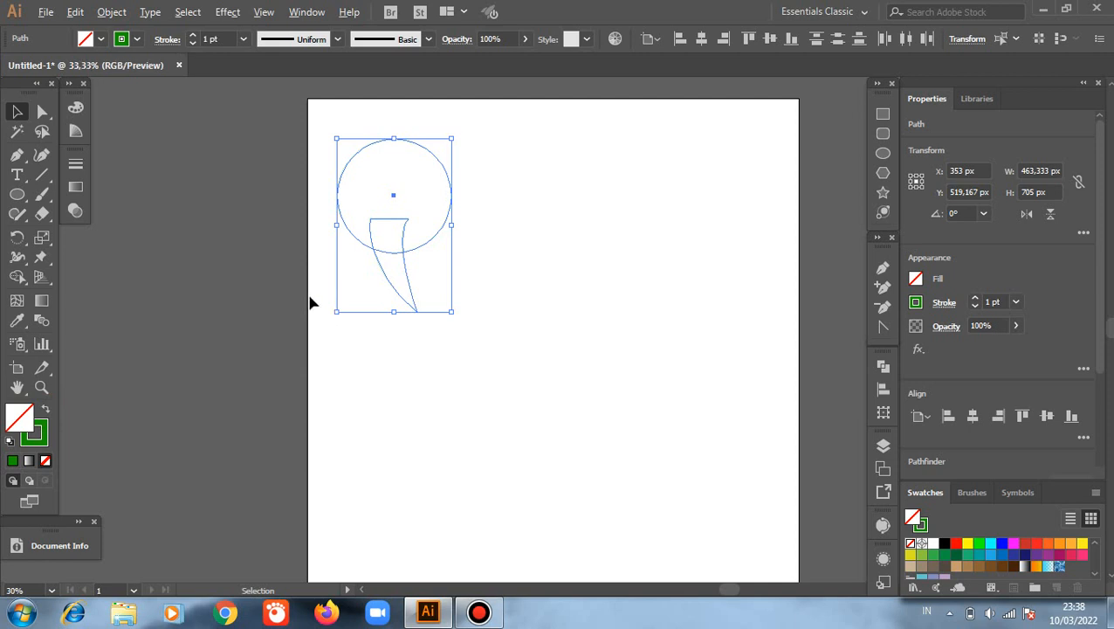
scroll(391, 286, up, 4)
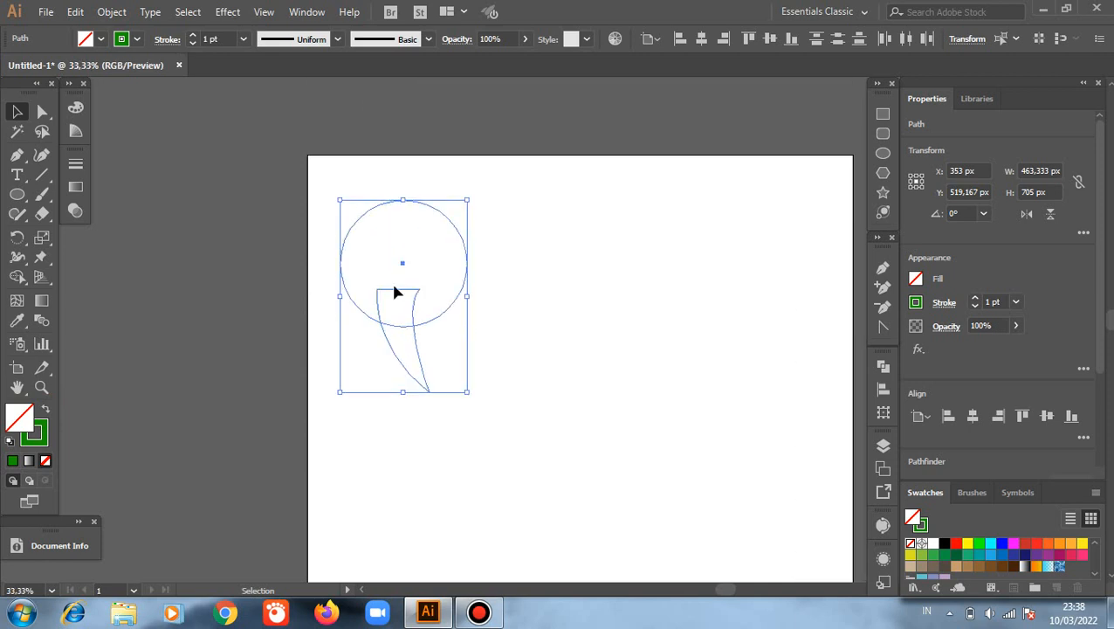
click(575, 301)
drag(352, 185, 434, 390)
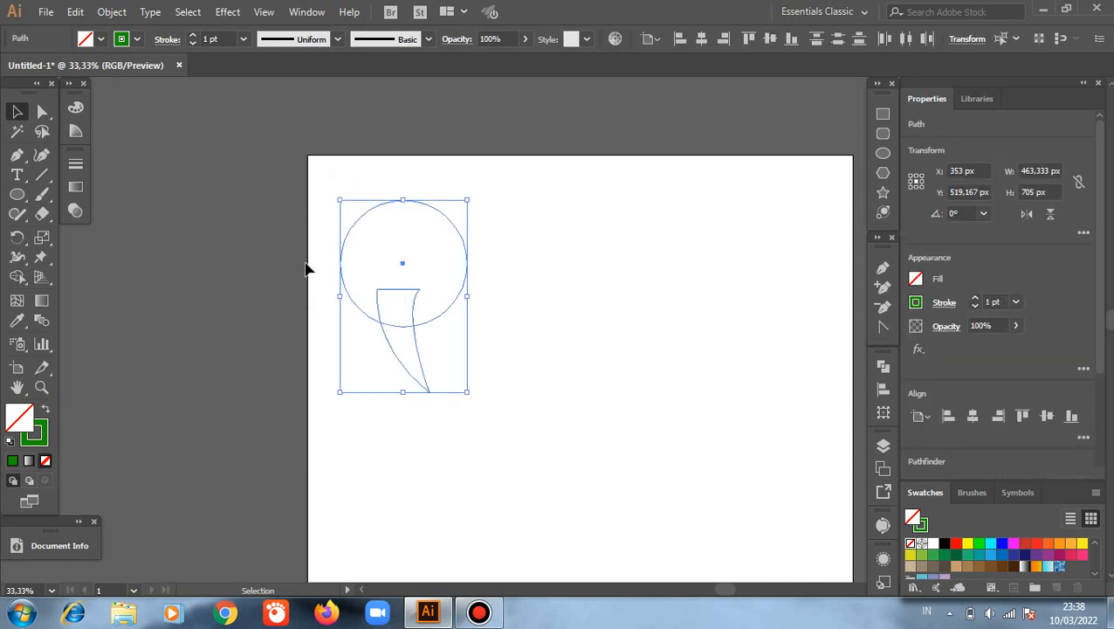
click(192, 35)
click(192, 35)
click(192, 35)
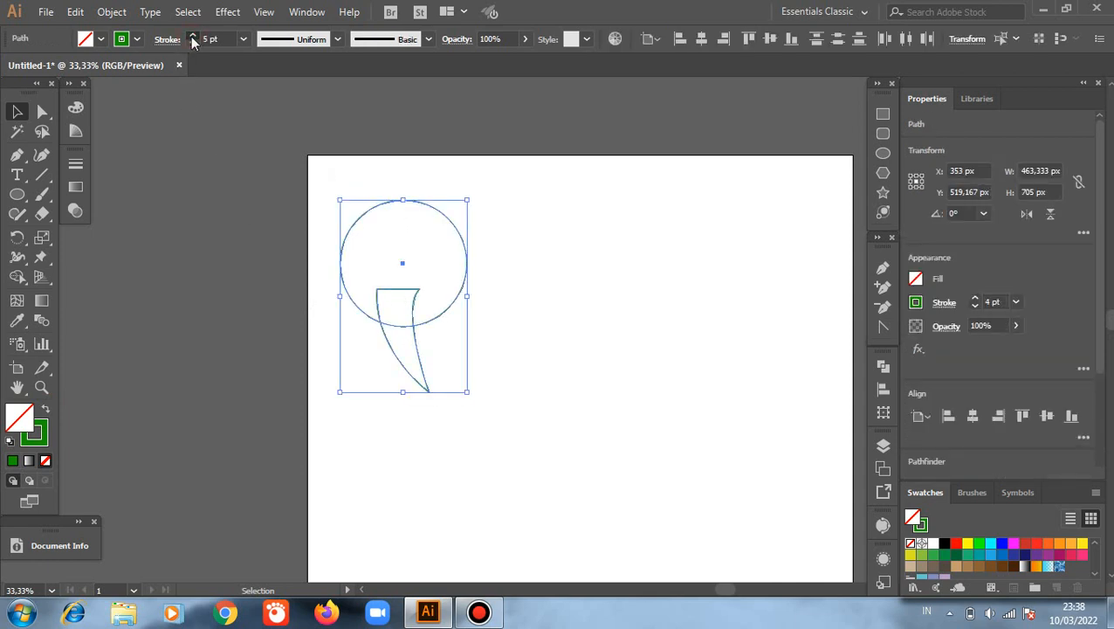
click(192, 35)
click(192, 35)
click(192, 35)
click(192, 34)
click(192, 35)
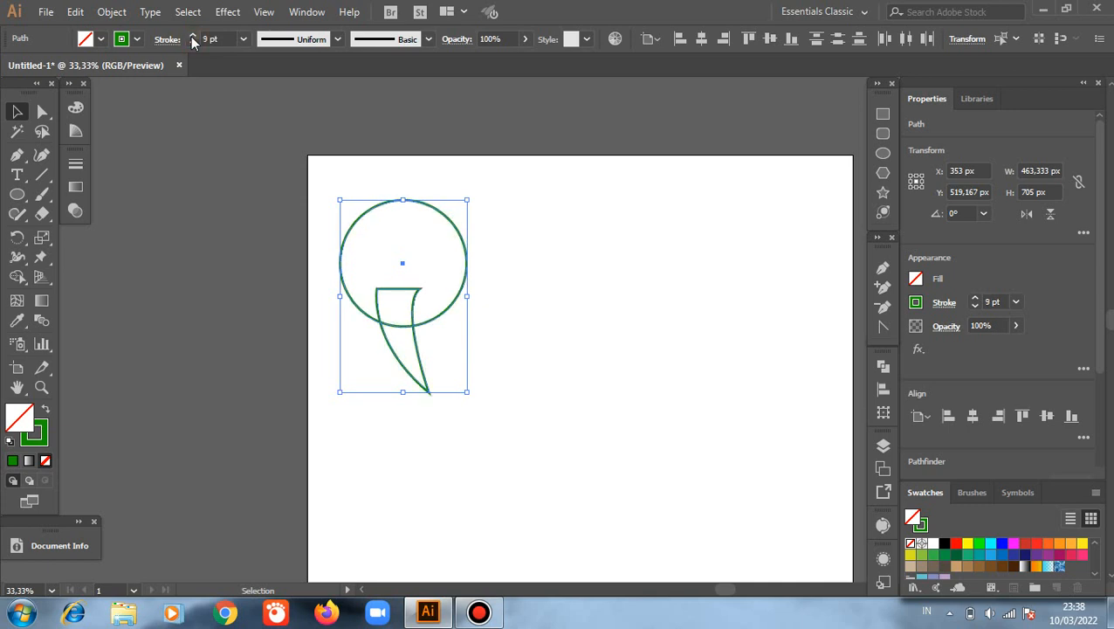
click(193, 37)
click(250, 246)
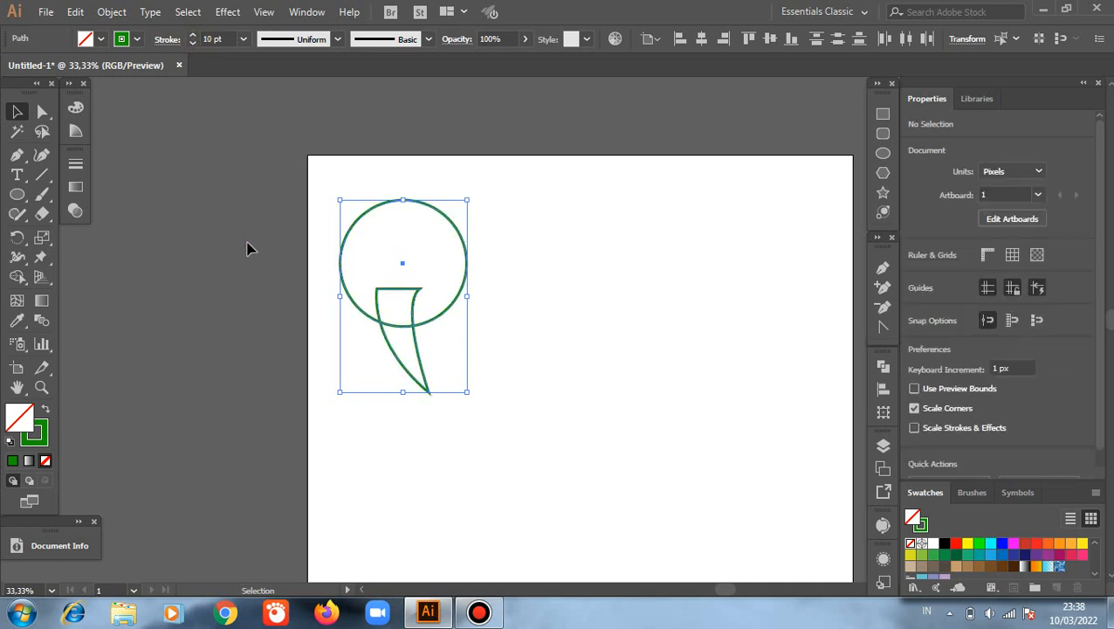
Step: Merge the circle, the overlap and the tail into one speech-bubble outline with the Shape Builder tool
scroll(513, 287, up, 1)
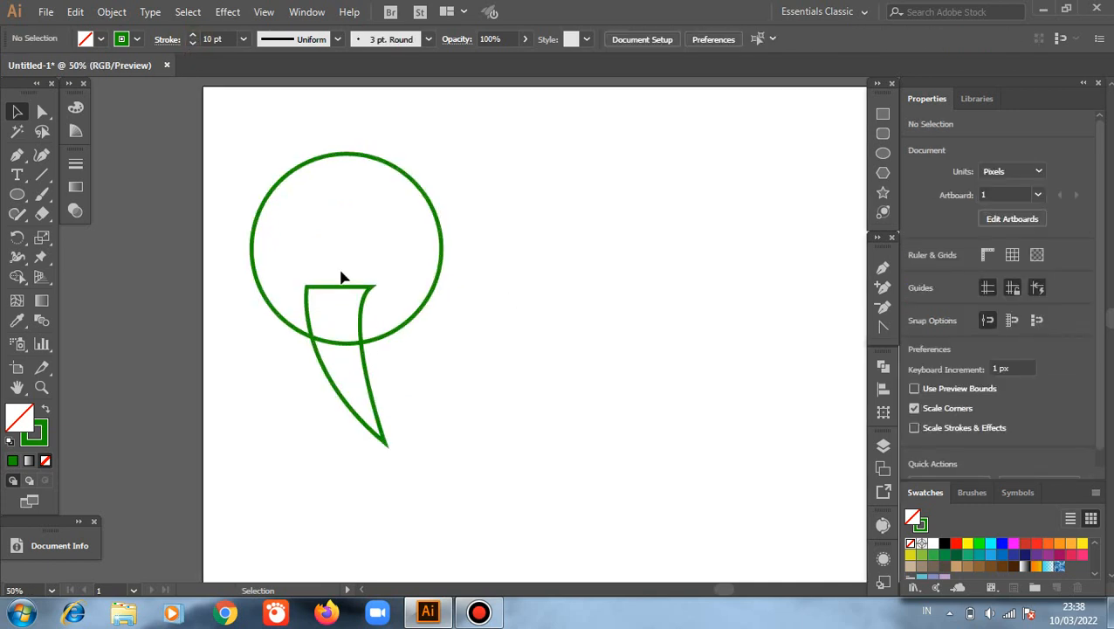
drag(222, 136, 505, 425)
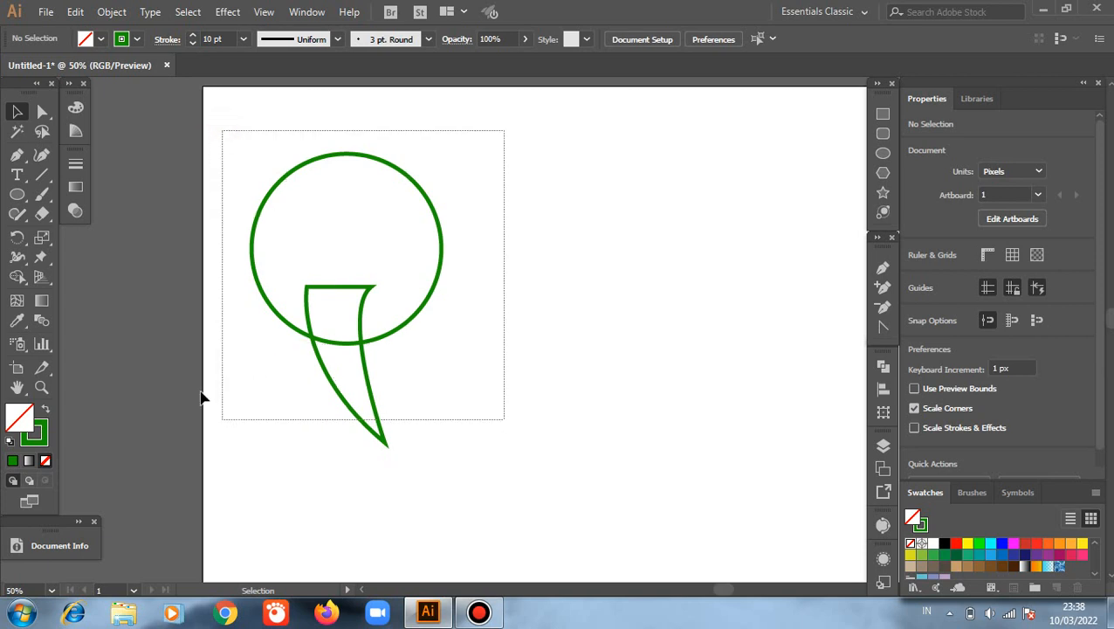
click(16, 278)
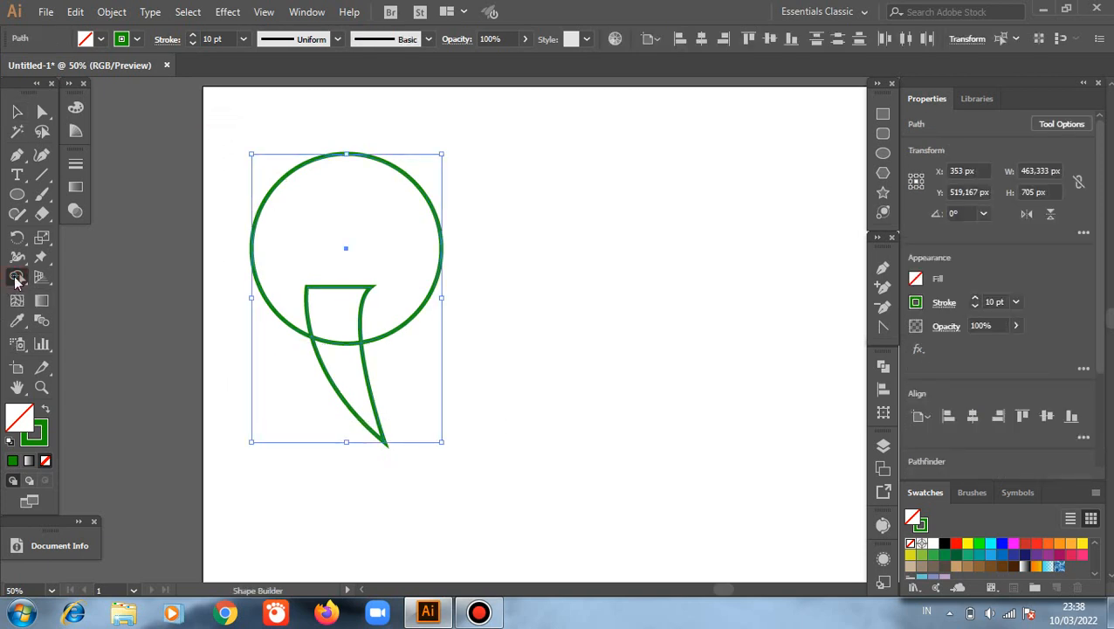
click(340, 293)
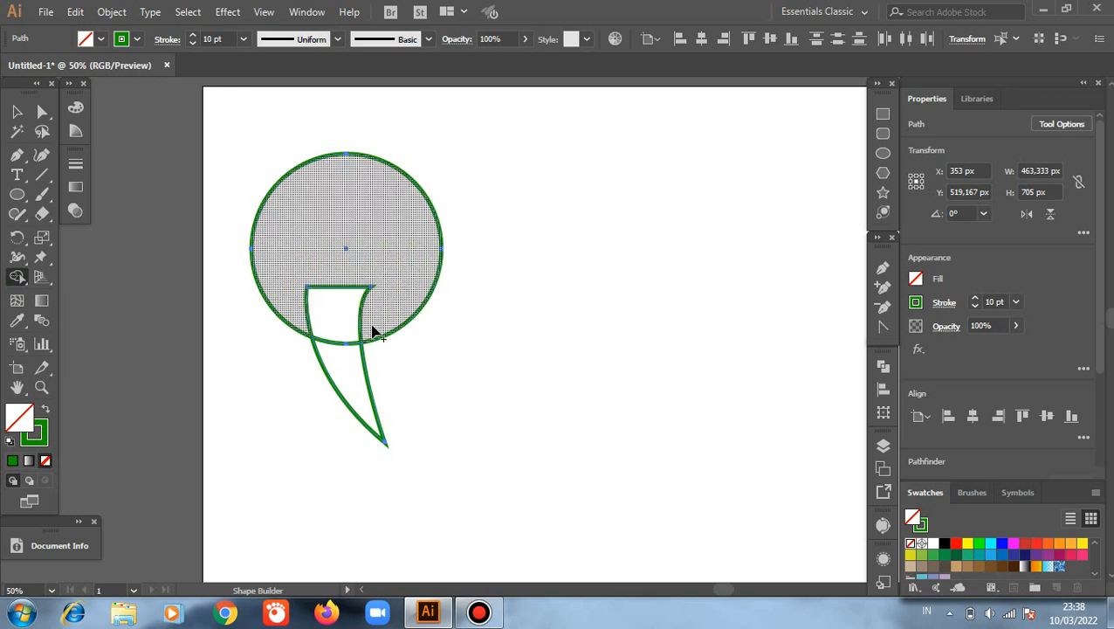
click(332, 295)
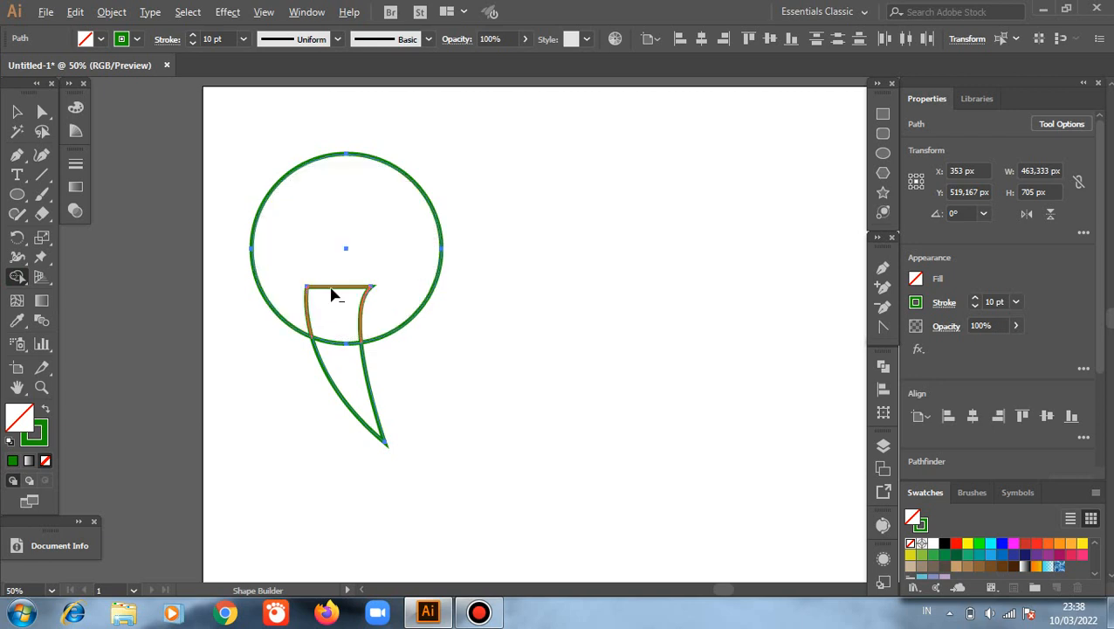
drag(332, 295, 329, 282)
drag(337, 285, 363, 458)
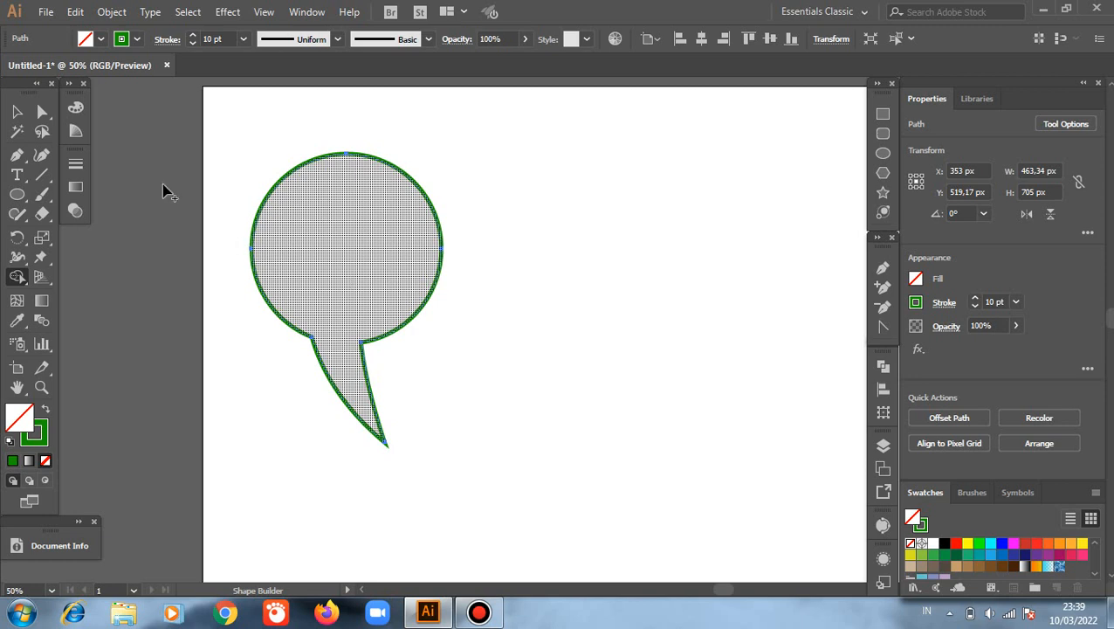
click(17, 112)
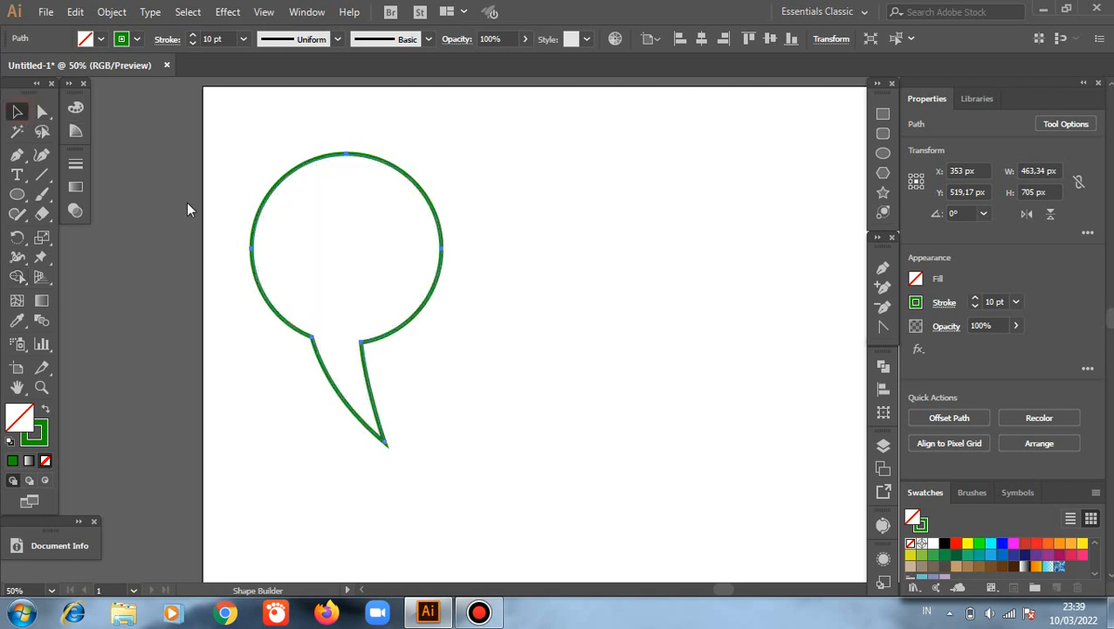
click(501, 309)
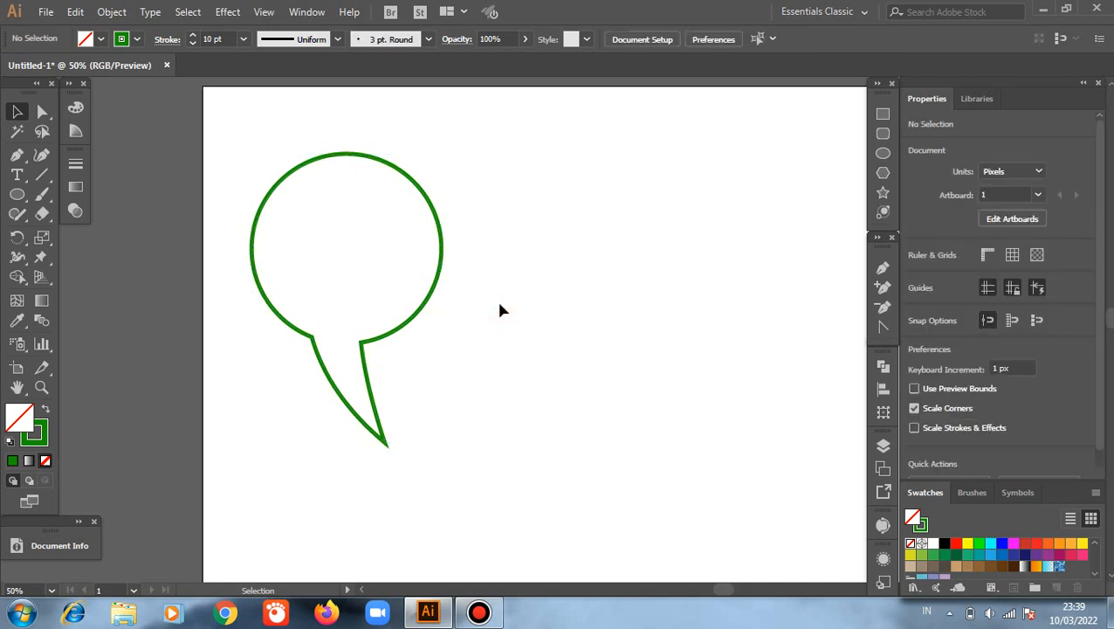
Step: Display the Pathfinder options and undo the Shape Builder merge of the circle and tail
click(882, 368)
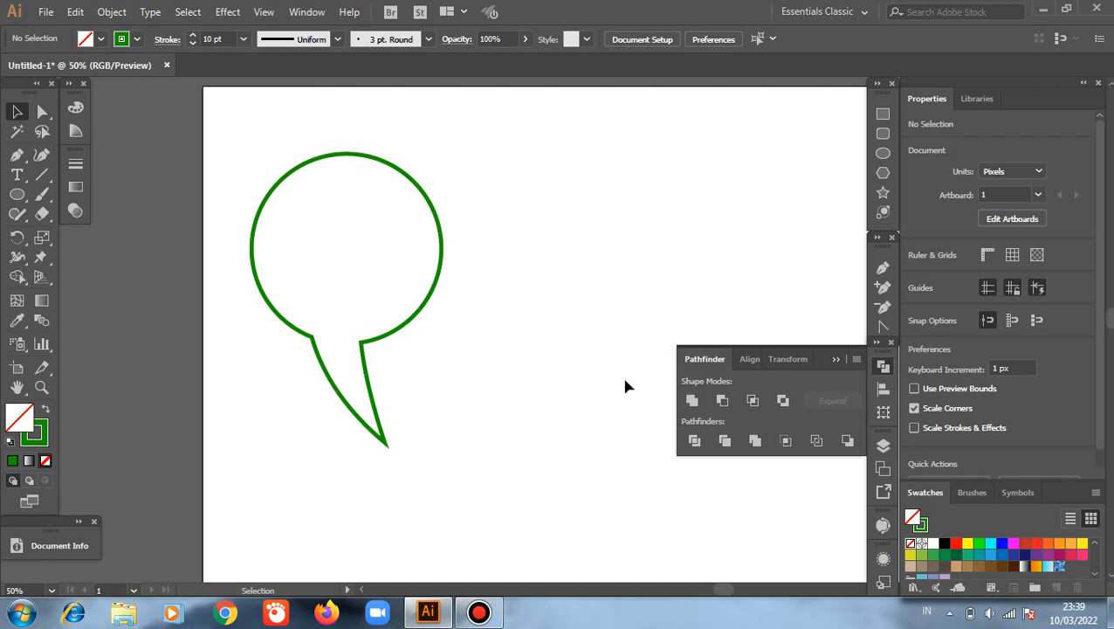
key(a)
key(ctrl+a)
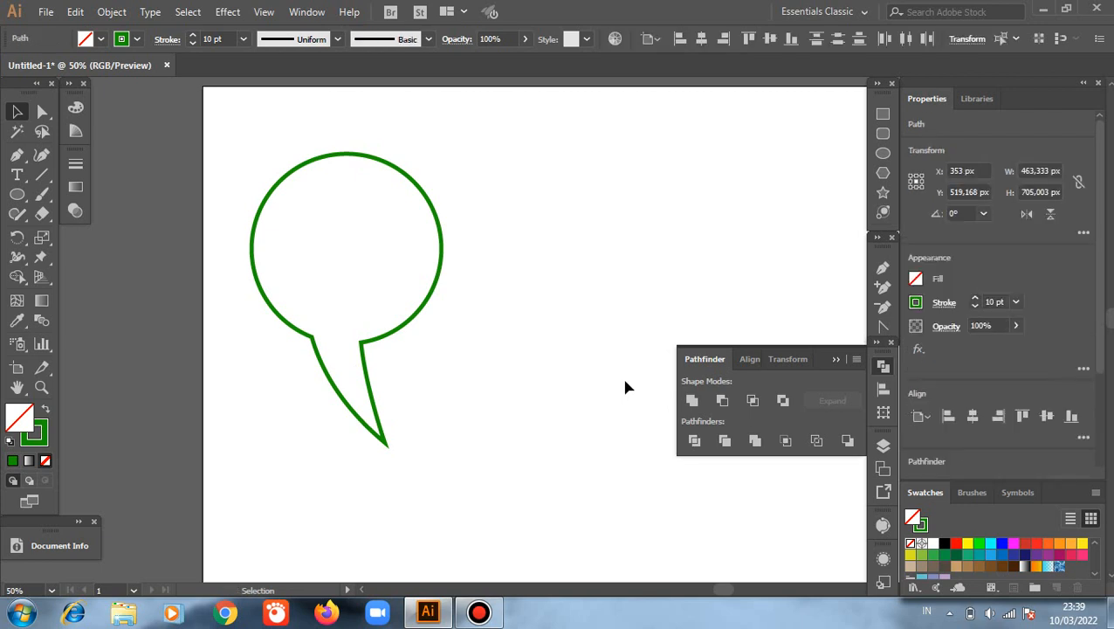
key(ctrl+z)
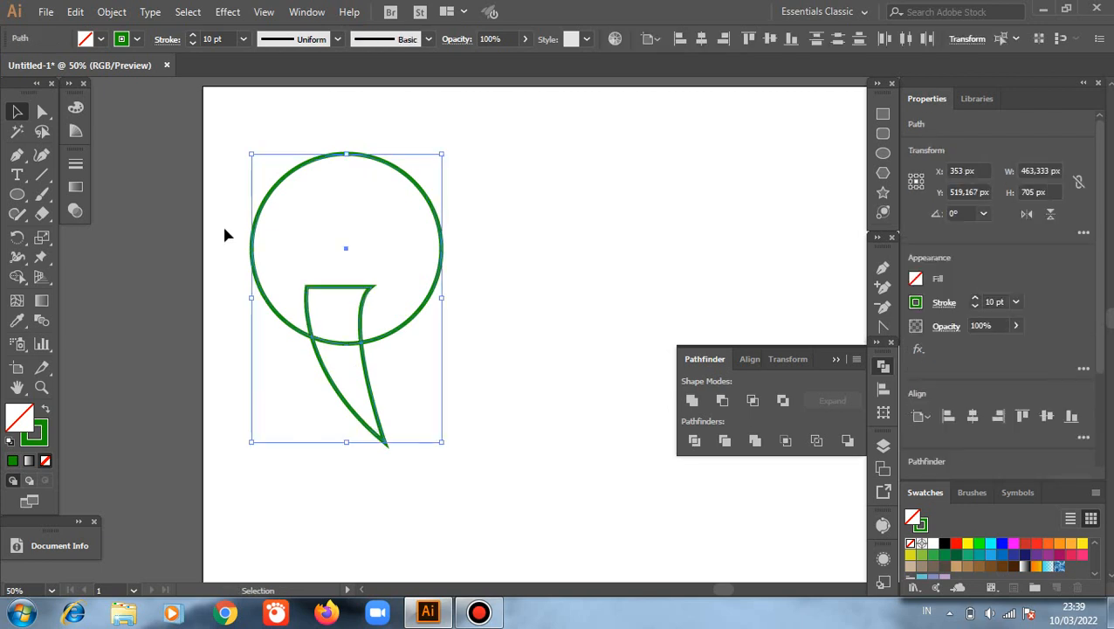
click(476, 304)
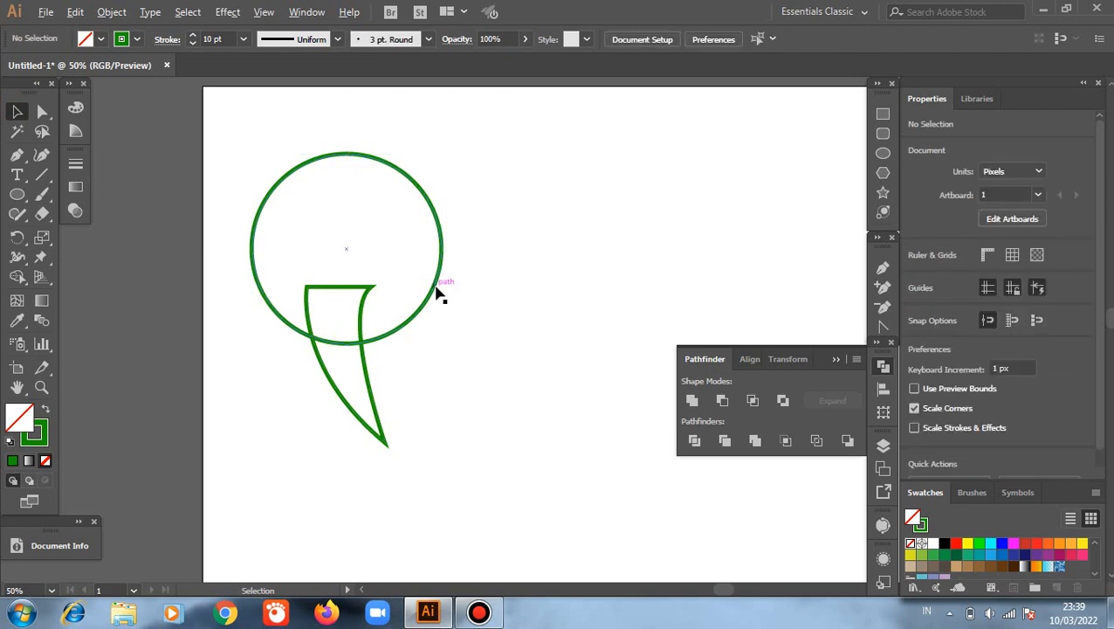
click(437, 286)
drag(439, 292, 584, 385)
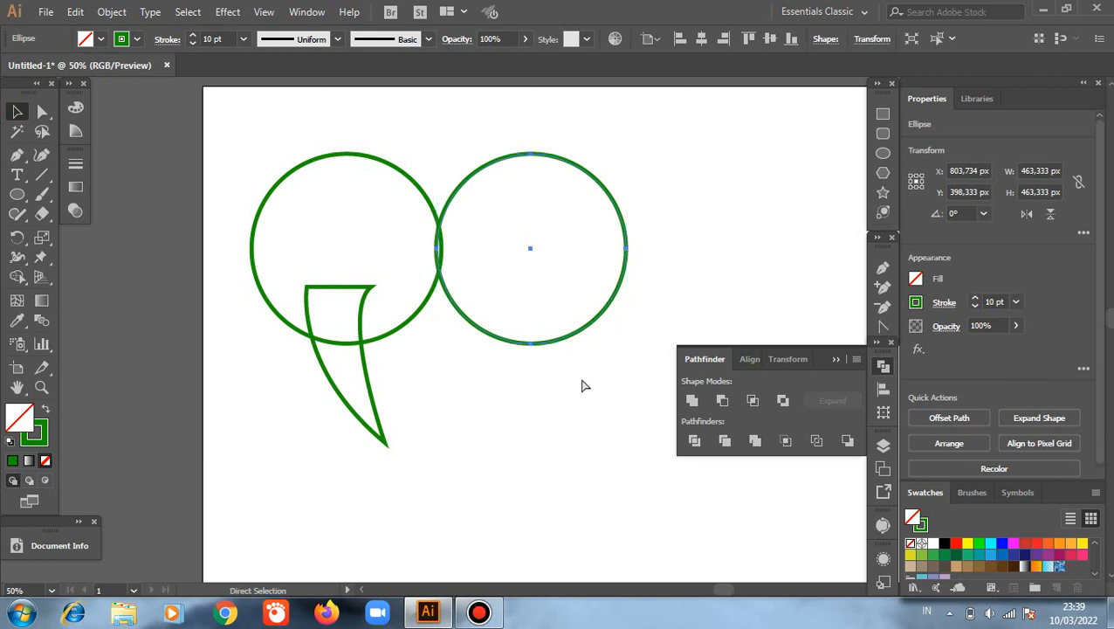
key(ctrl+z)
Step: Duplicate the circle and tail to the right of the original and merge the copy into one speech-bubble outline with Pathfinder Unite
drag(222, 166, 477, 410)
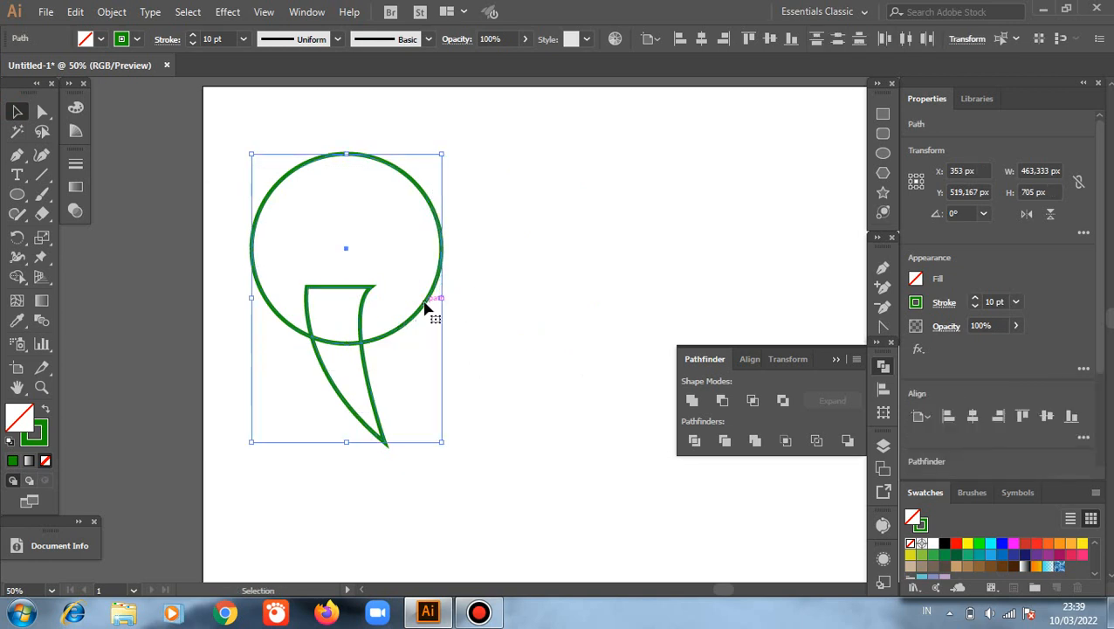
drag(426, 306, 542, 448)
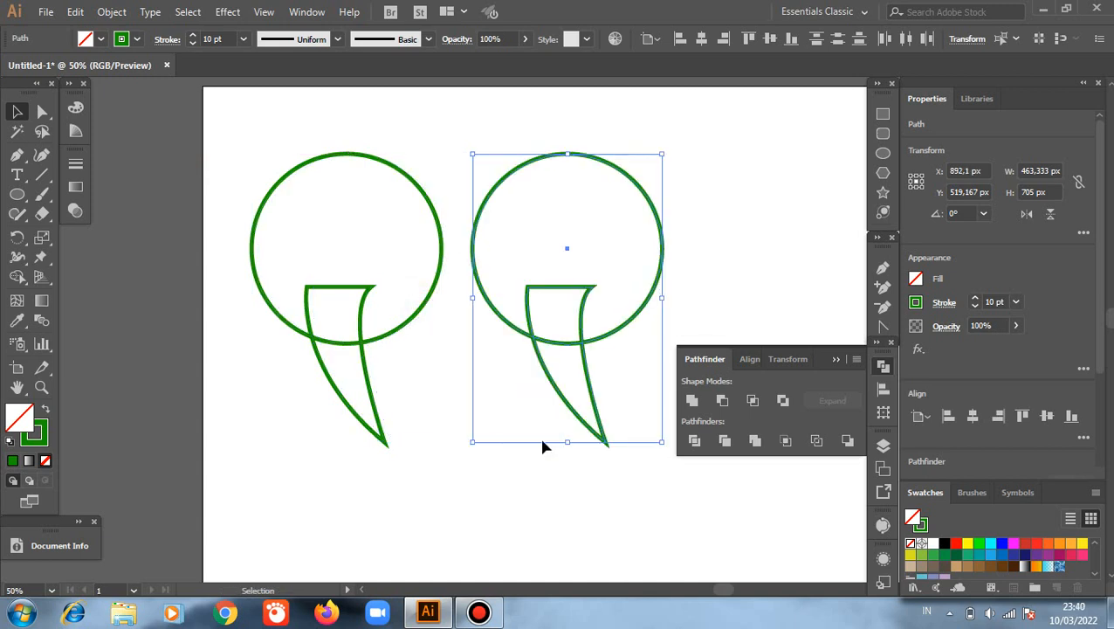
click(669, 426)
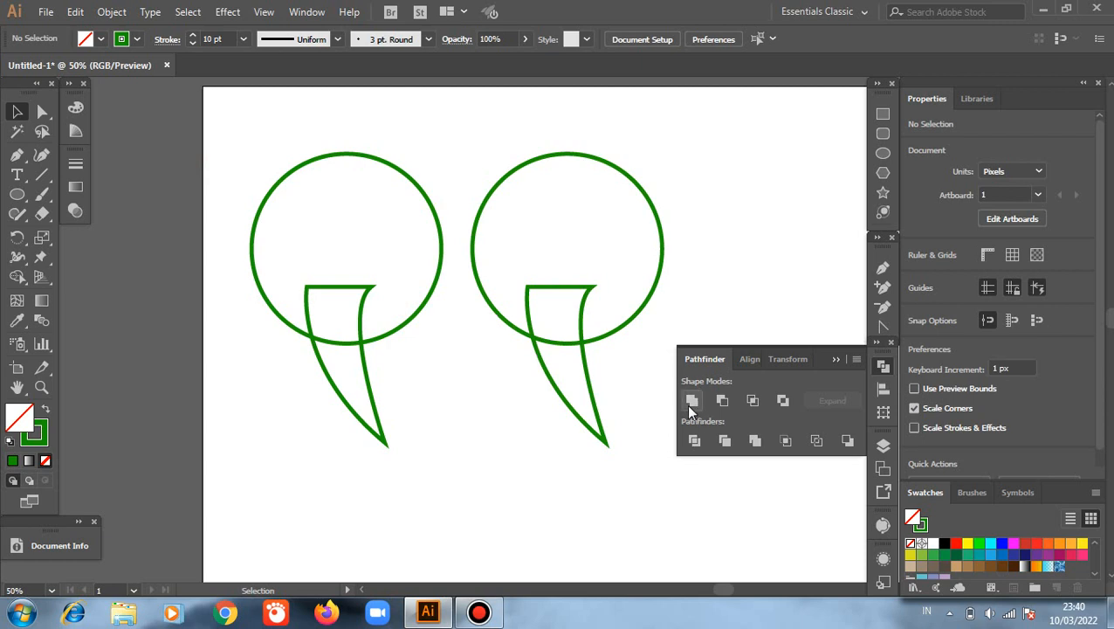
drag(495, 133, 621, 412)
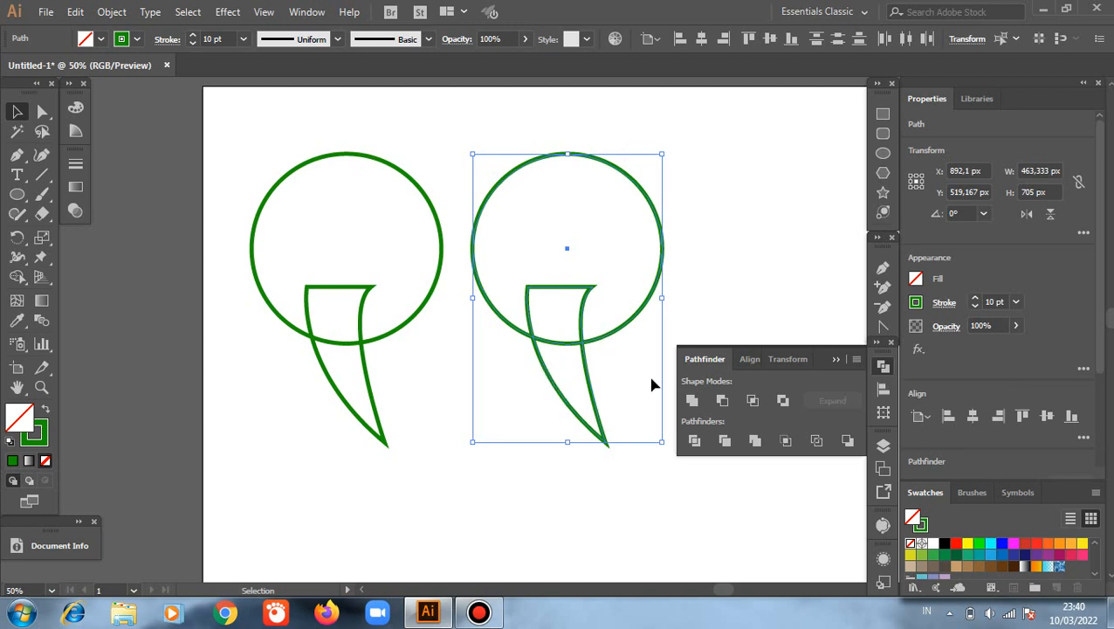
click(694, 401)
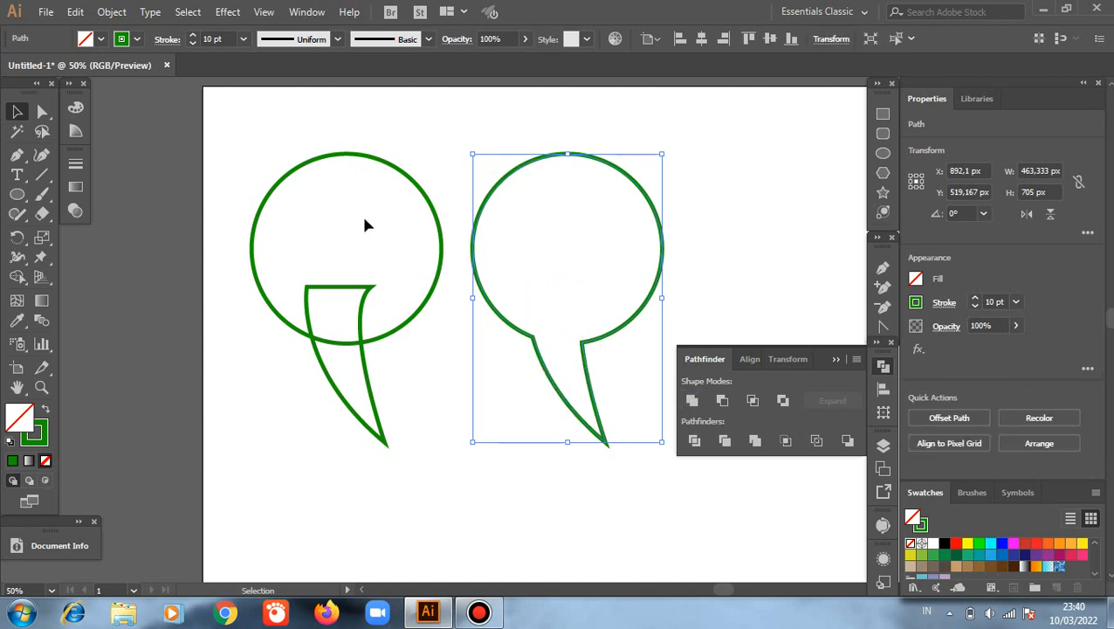
Step: Erase the part of the tail inside the original circle with the Shape Builder tool, undoing the extra removal of the circle
drag(230, 150, 393, 410)
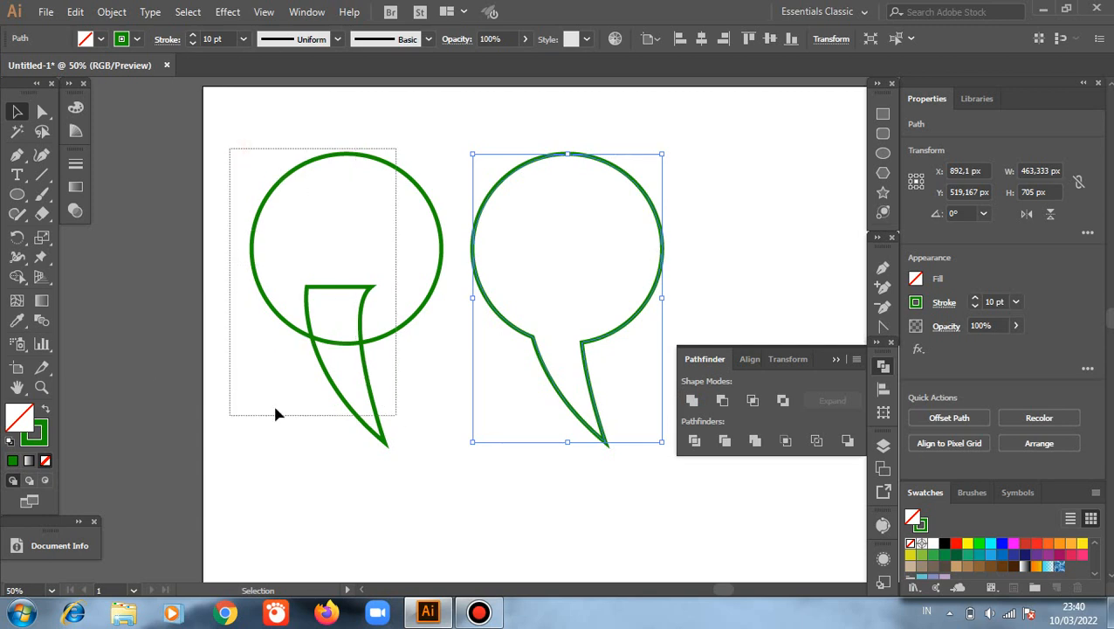
click(17, 277)
click(17, 279)
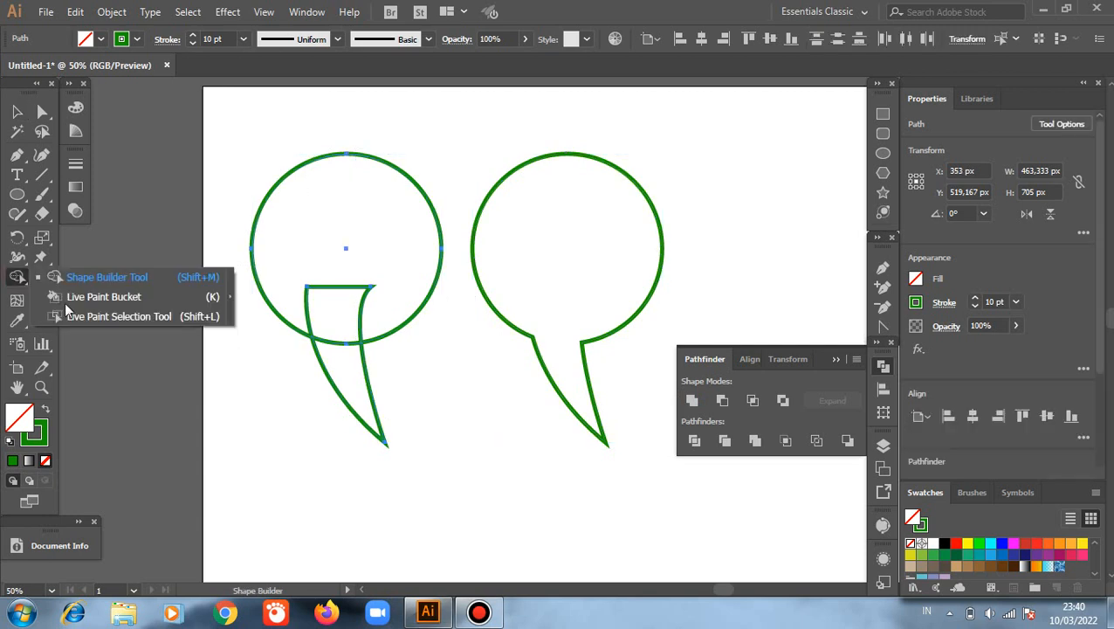
click(136, 278)
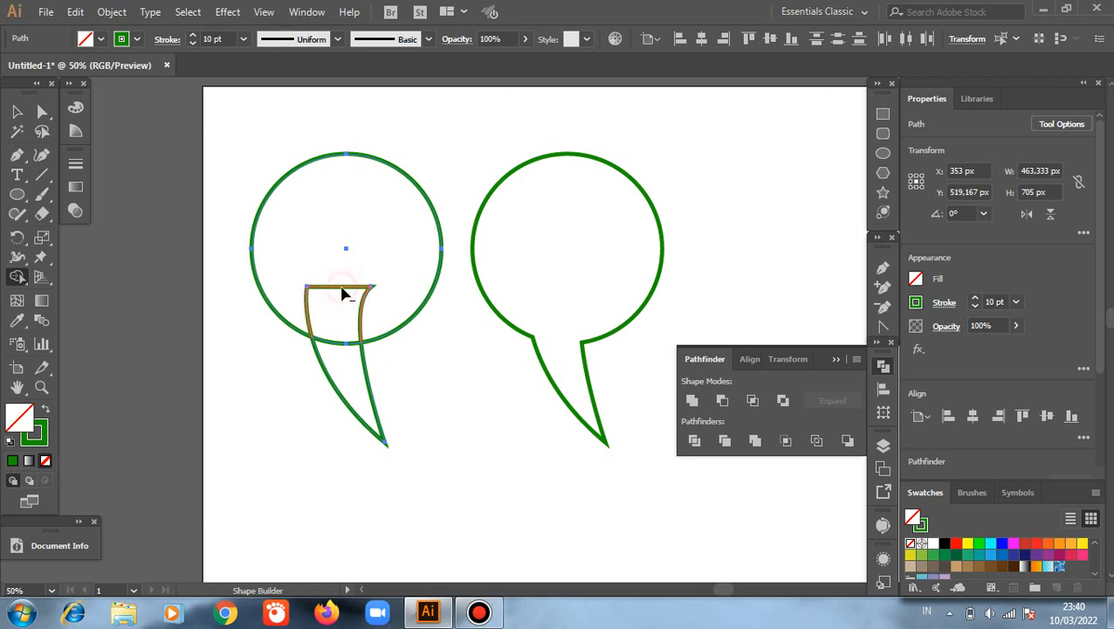
mouse_move(343, 295)
mouse_down()
mouse_move(331, 330)
mouse_move(347, 386)
mouse_up()
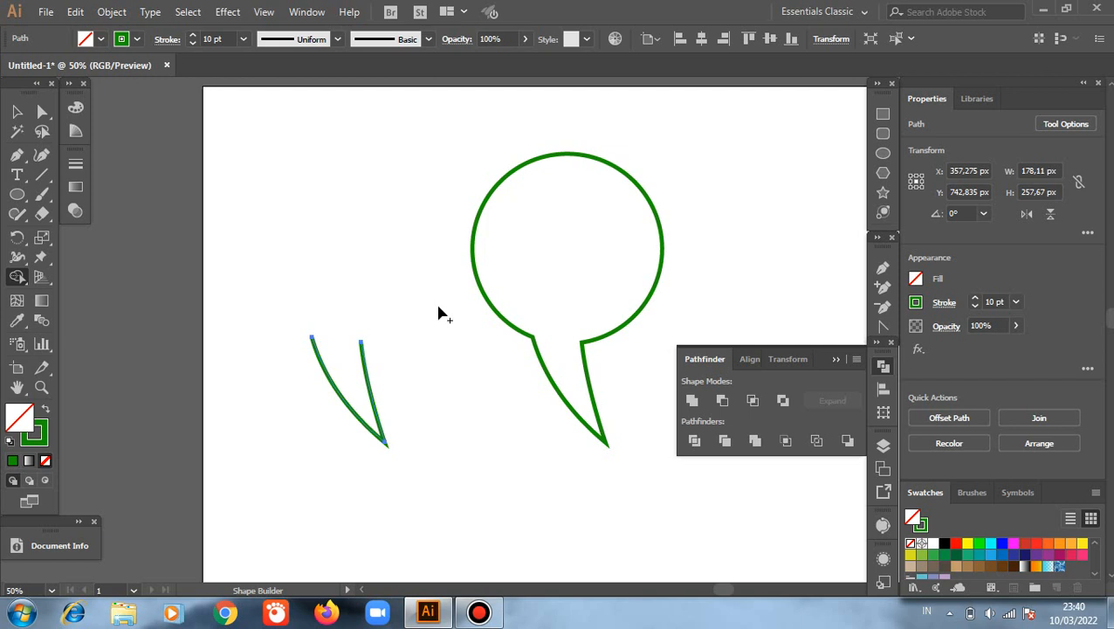
key(ctrl+z)
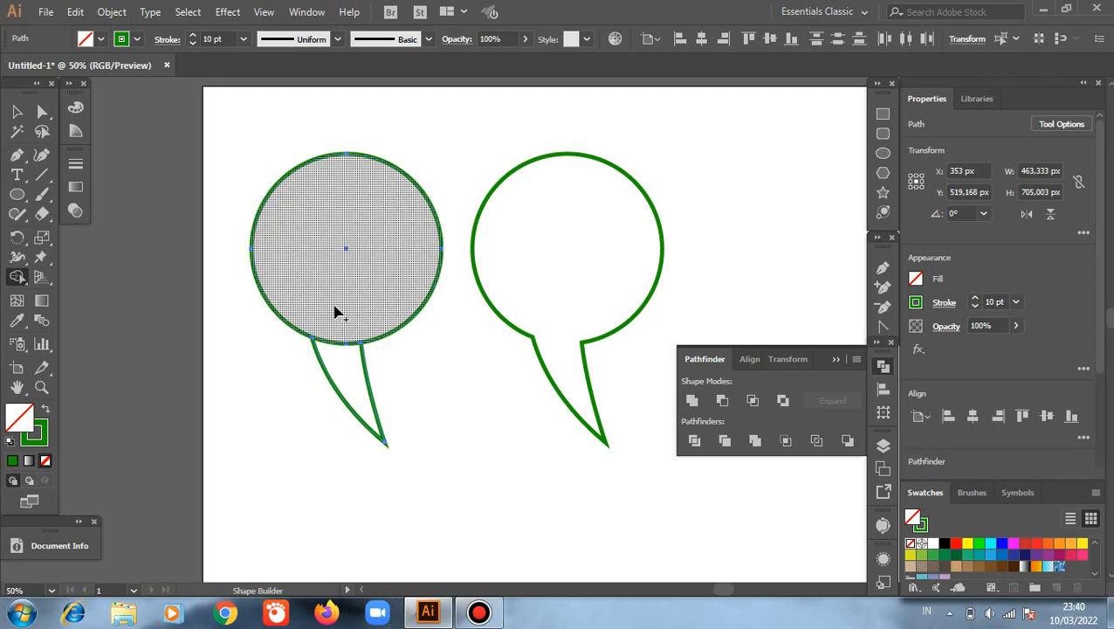
Step: Try merging the left circle with the tail and removing the circle with the Shape Builder tool, undoing each attempt
mouse_move(334, 312)
mouse_down()
mouse_move(349, 359)
mouse_move(408, 416)
mouse_up()
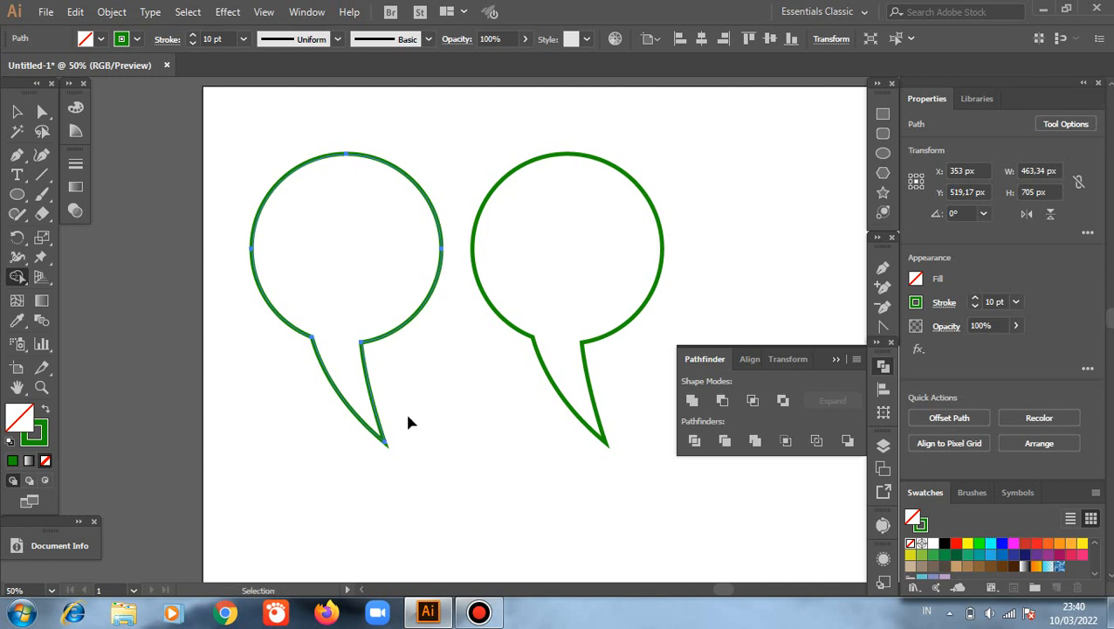
key(ctrl+z)
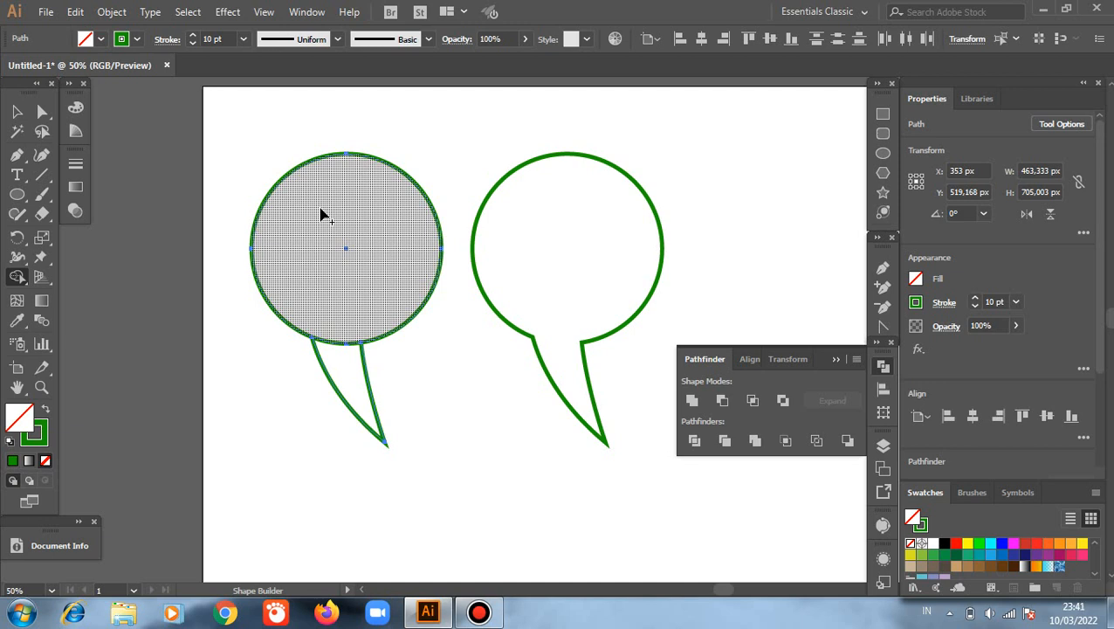
alt+click(400, 325)
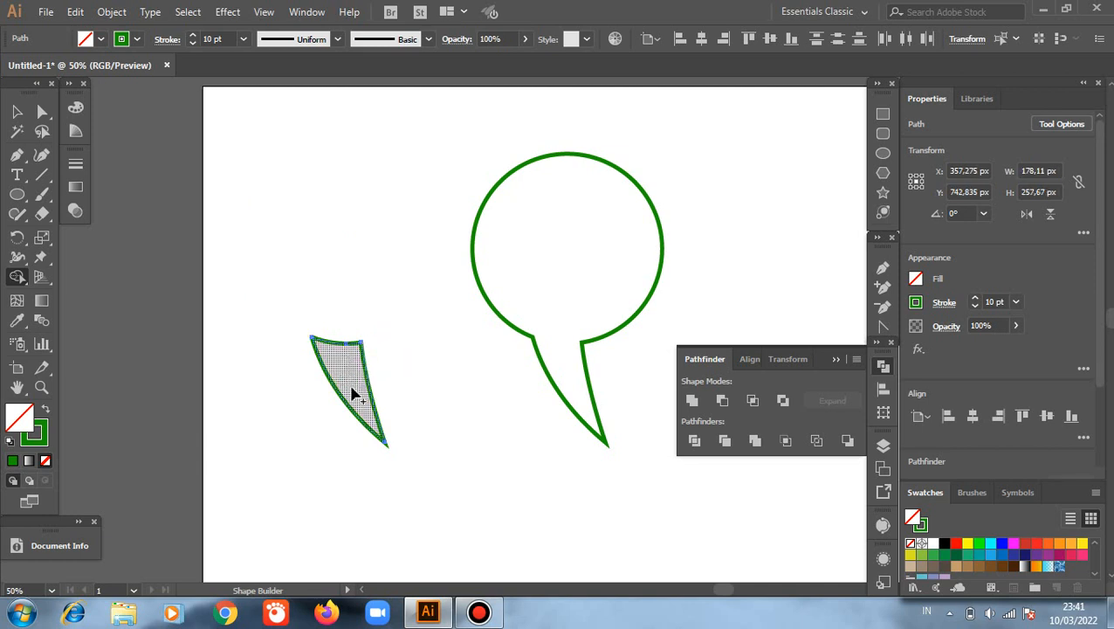
key(ctrl)
key(ctrl+z)
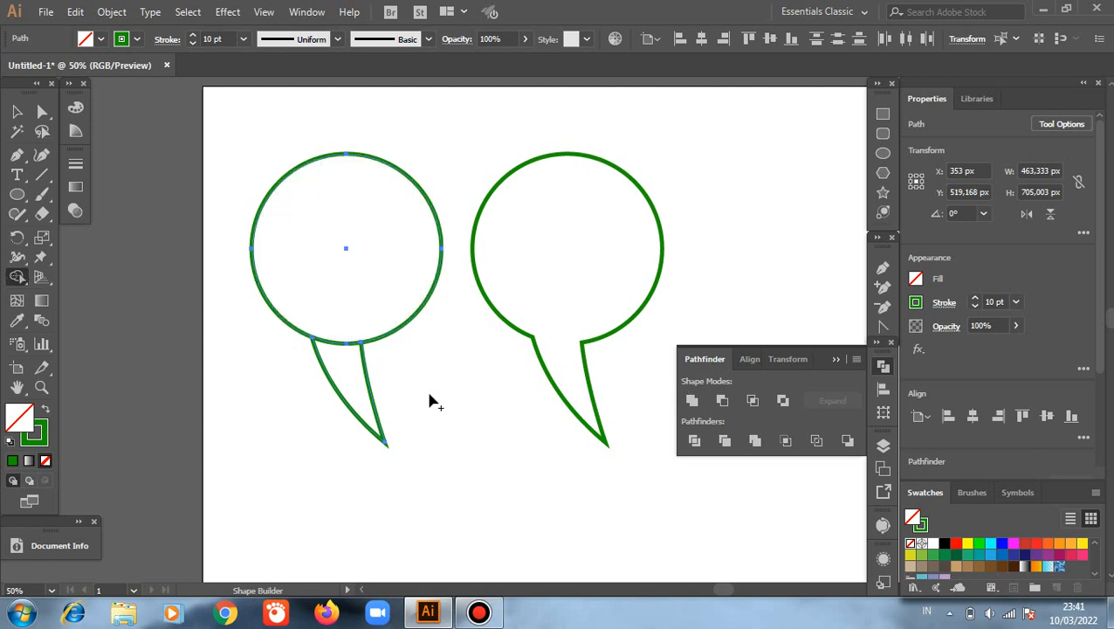
Step: Draw a circle about 316 px in diameter on the empty area below the left speech bubble
click(19, 112)
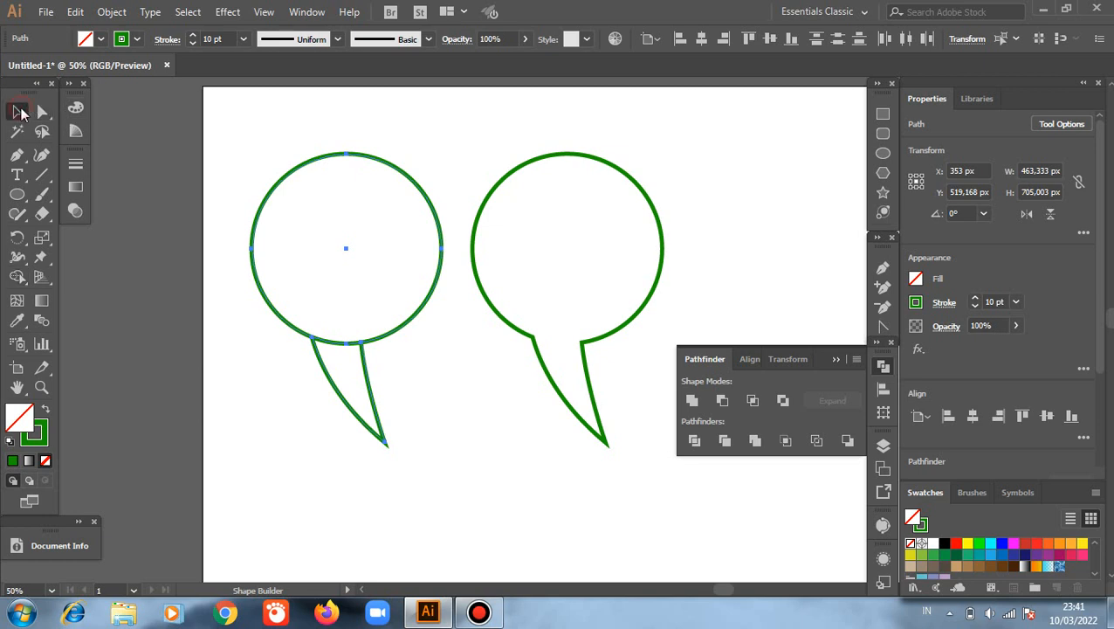
scroll(277, 310, down, 5)
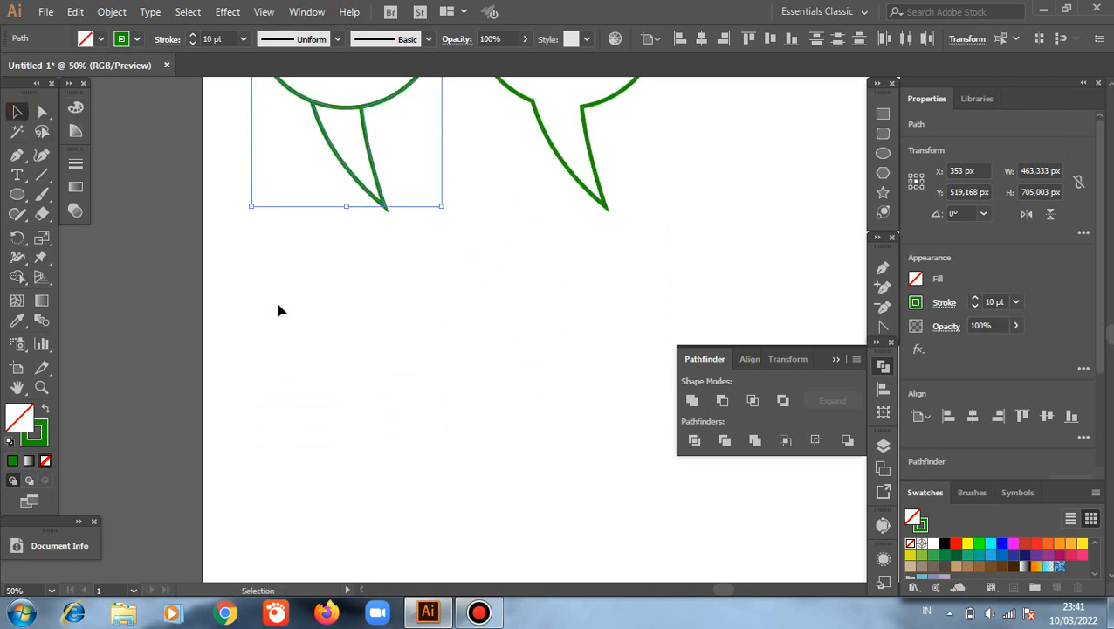
click(883, 153)
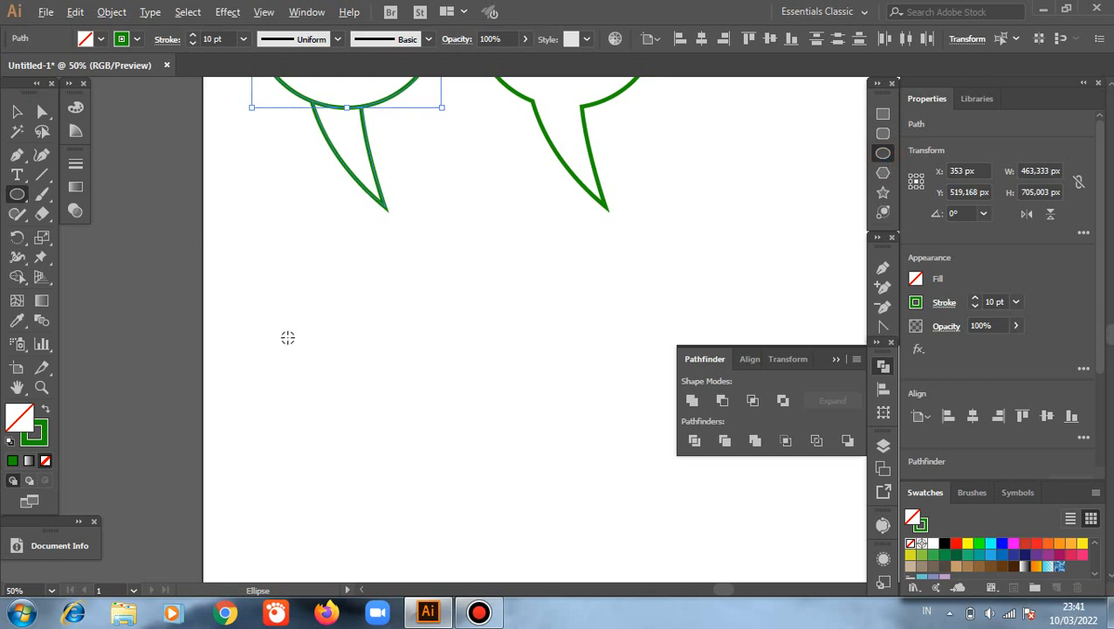
drag(278, 309, 343, 353)
key(v)
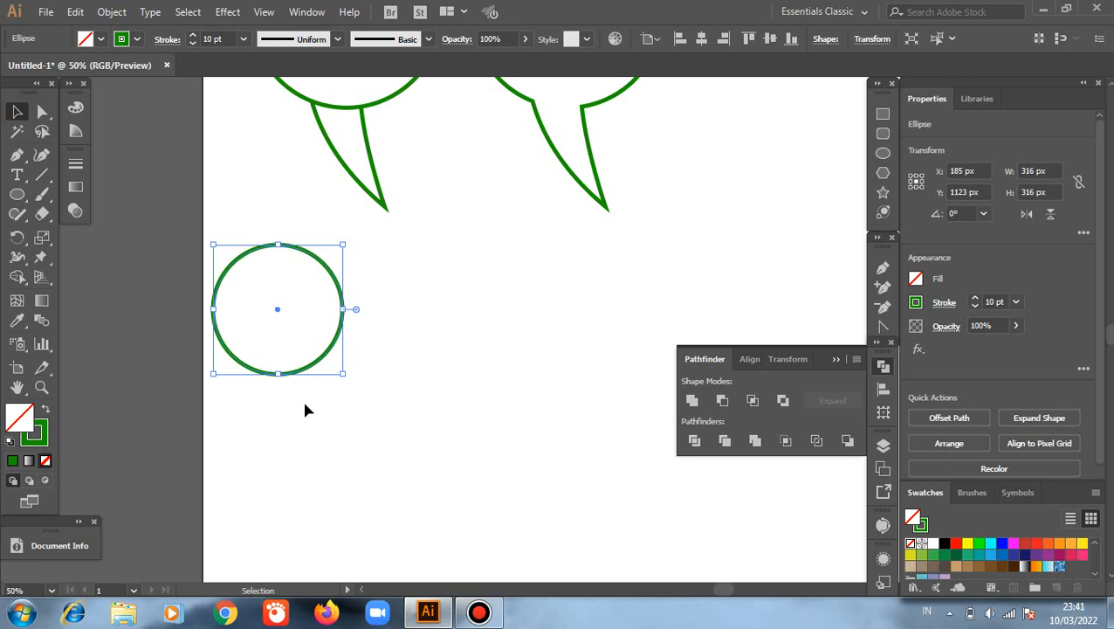
Step: Duplicate the new circle sideways and the resulting pair downwards to form a two-by-two arrangement of touching circles
mouse_move(322, 359)
mouse_down()
mouse_move(448, 370)
mouse_move(442, 403)
mouse_up()
click(266, 229)
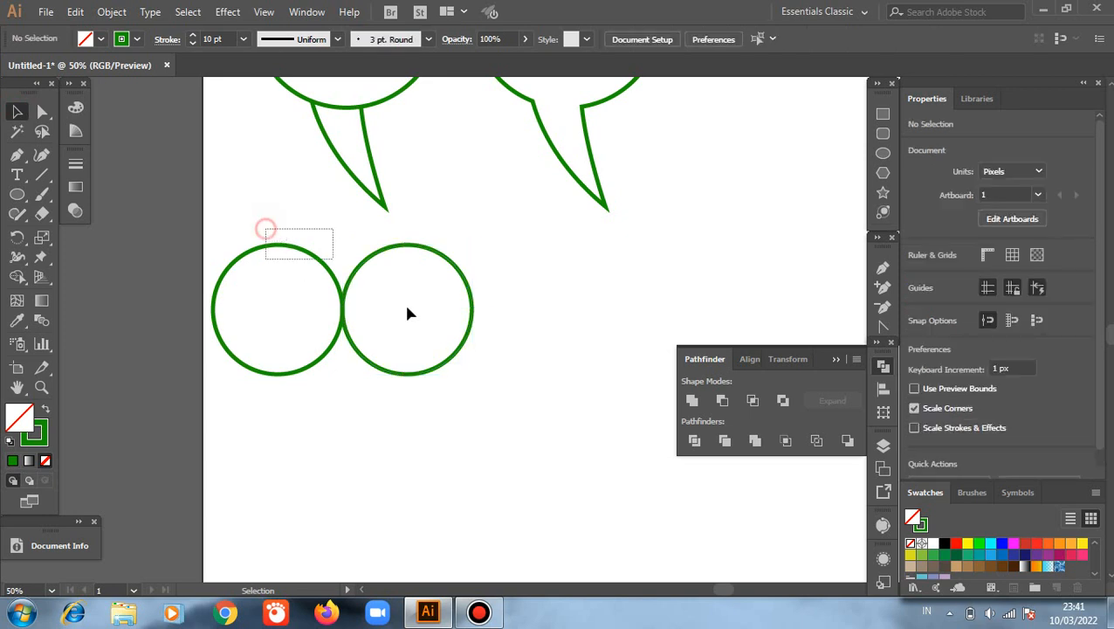
drag(408, 312, 413, 399)
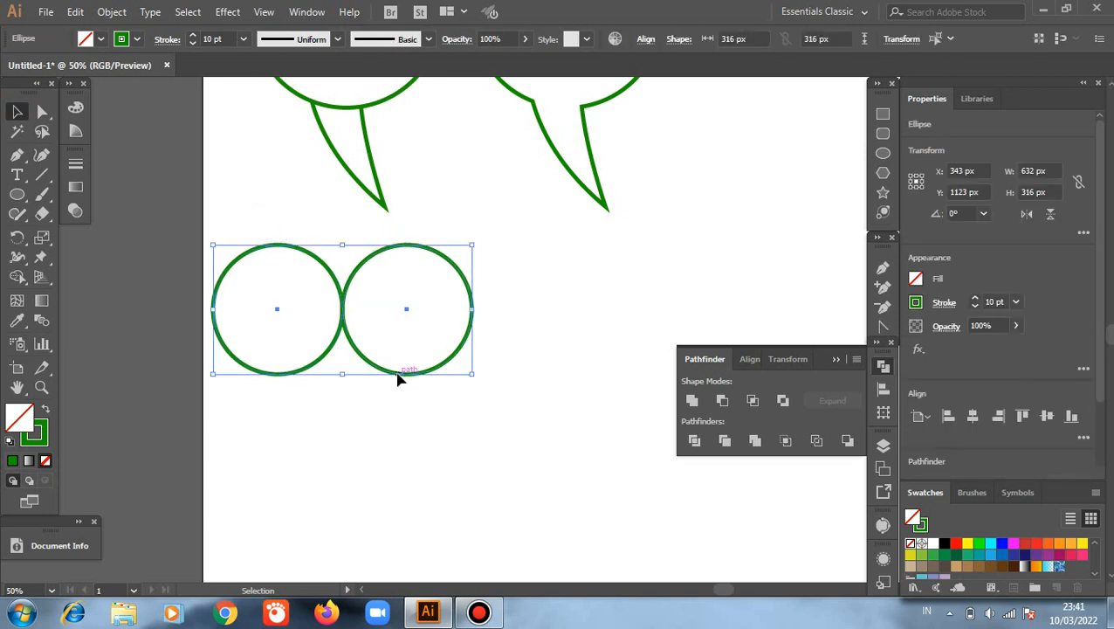
mouse_move(398, 378)
mouse_down()
mouse_move(420, 505)
mouse_move(502, 487)
mouse_up()
Step: Scale the four circles together to about 498 px in width and height and place a copy of them to the right
drag(194, 220, 544, 486)
drag(768, 390, 655, 419)
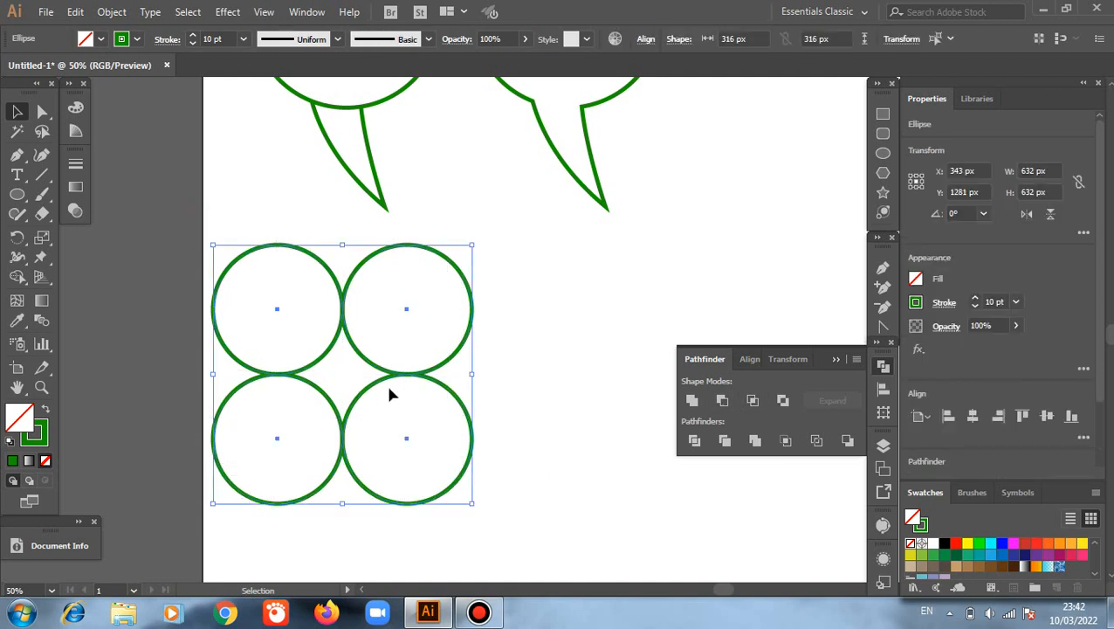
drag(343, 246, 365, 334)
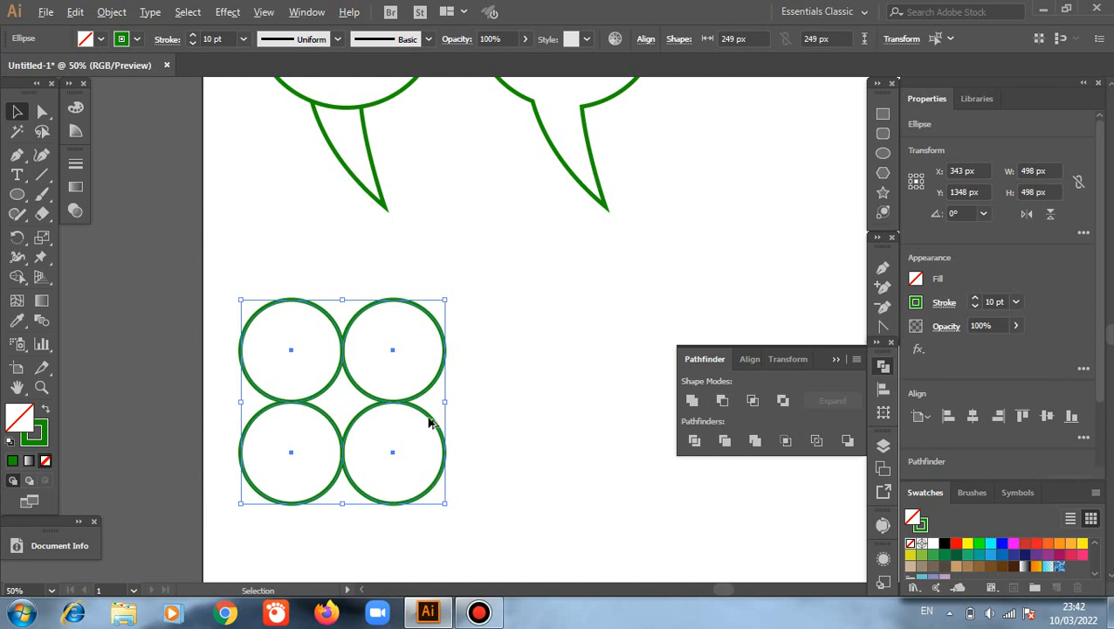
drag(428, 422, 697, 503)
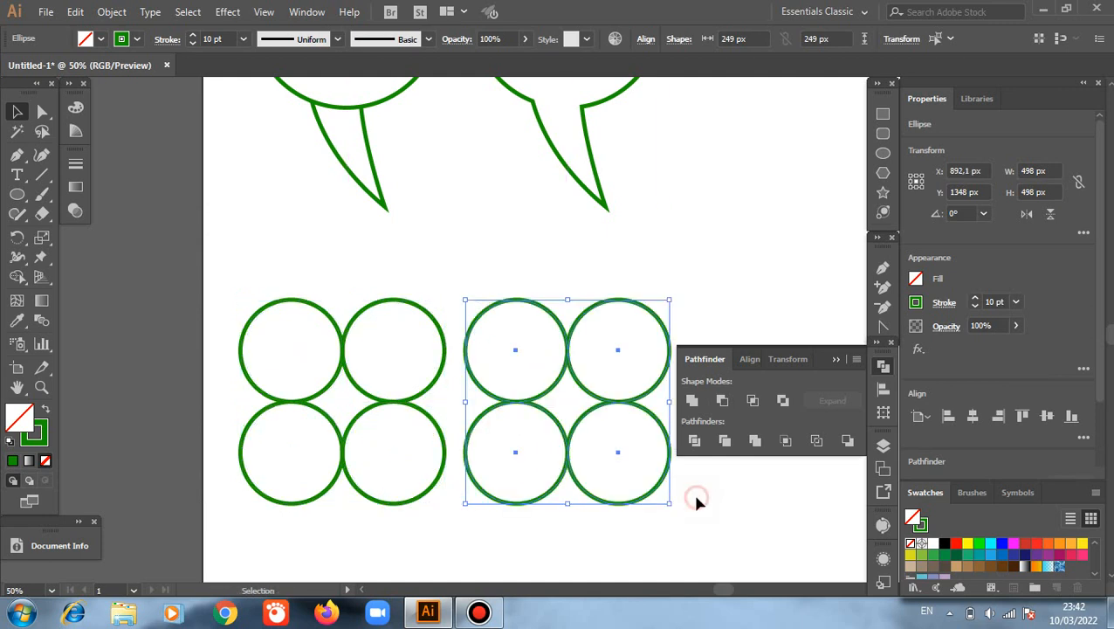
click(696, 499)
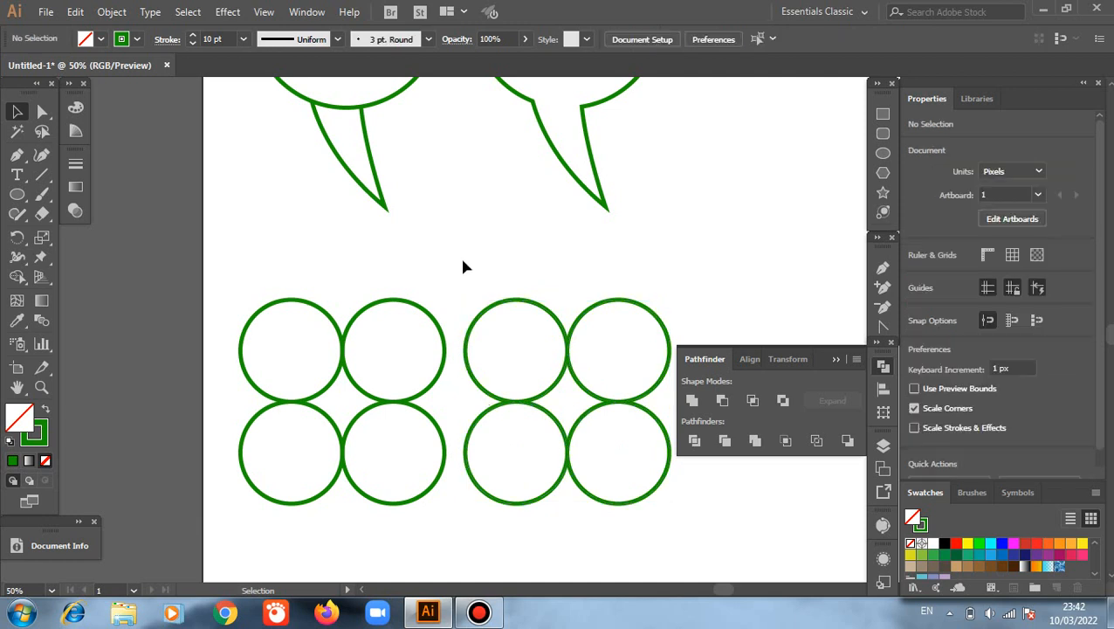
Step: Unite the right set of four circles with Pathfinder and shift the group about 17 px right and 65 px down
drag(463, 261, 666, 517)
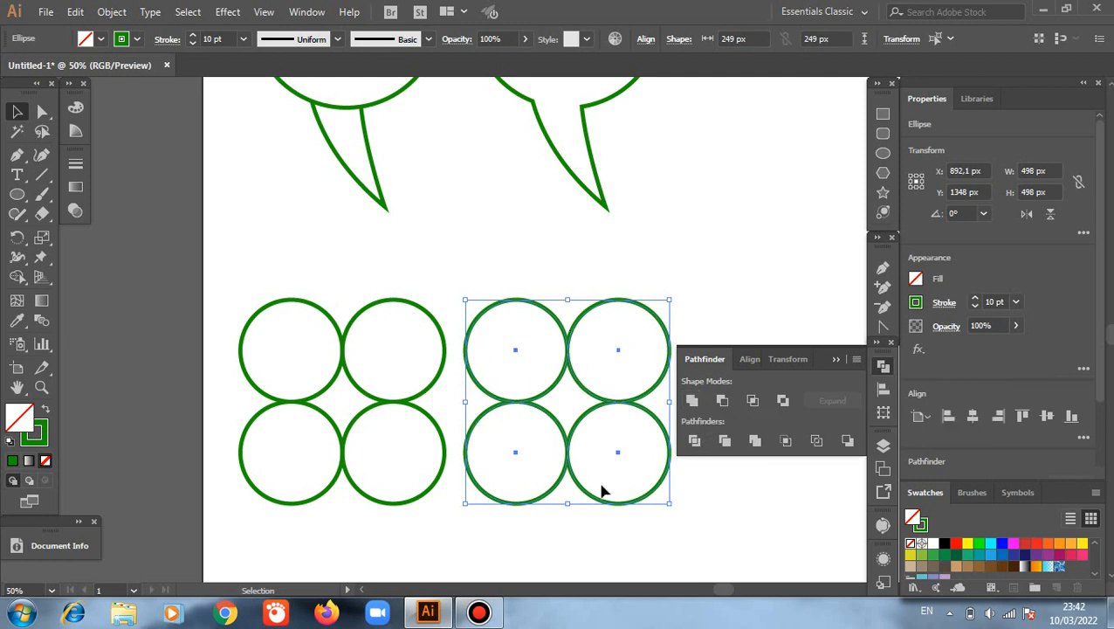
click(691, 400)
click(724, 503)
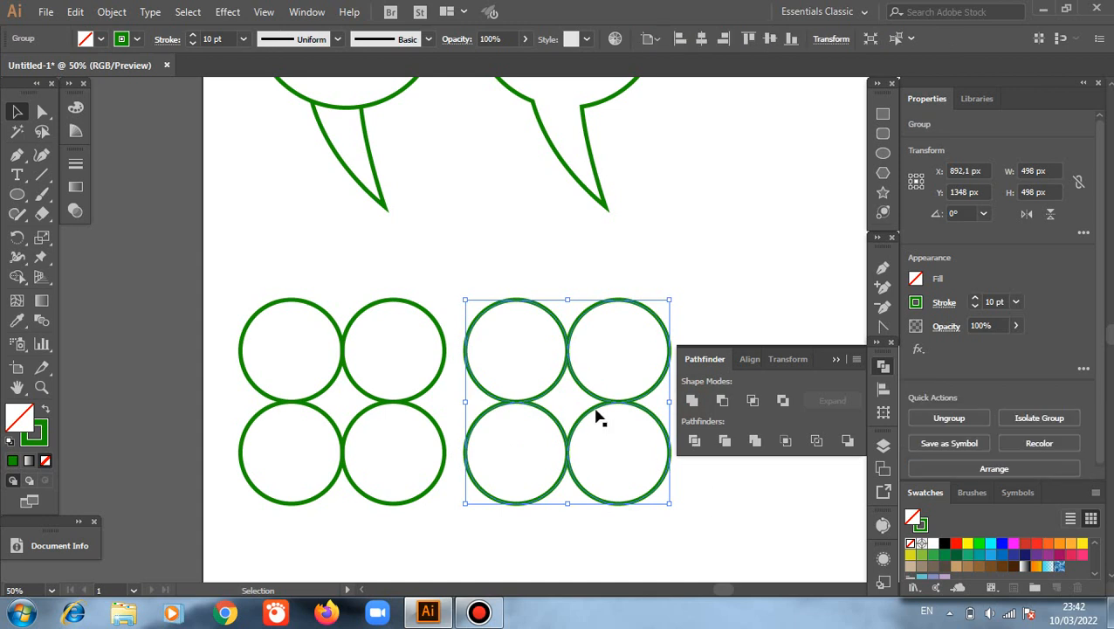
drag(594, 408, 648, 277)
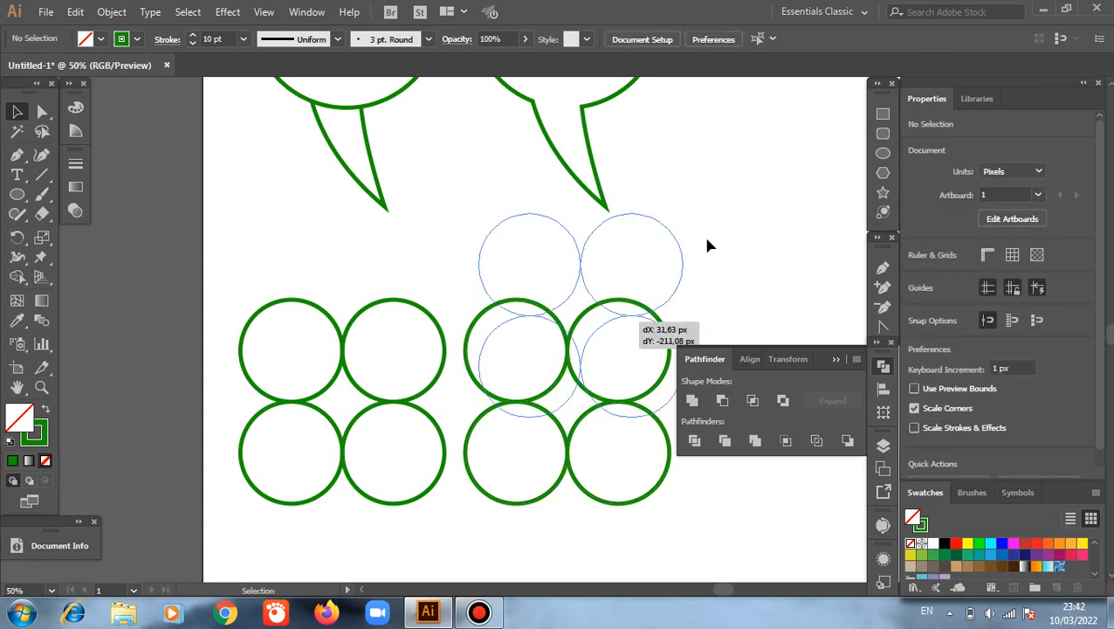
drag(708, 245, 707, 242)
drag(629, 318, 631, 490)
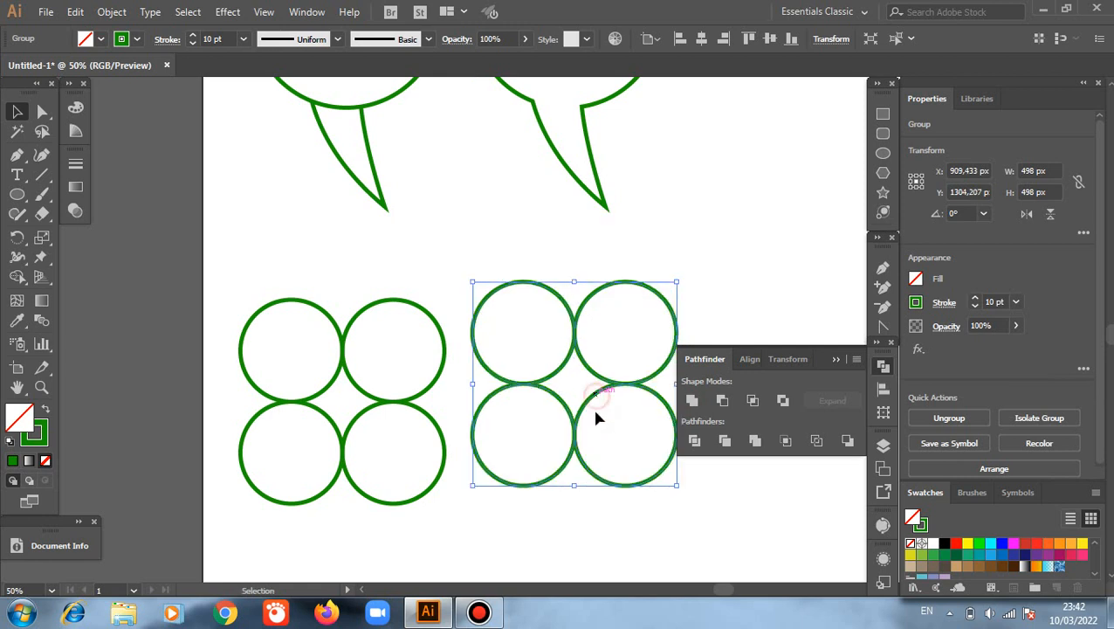
drag(596, 419, 599, 446)
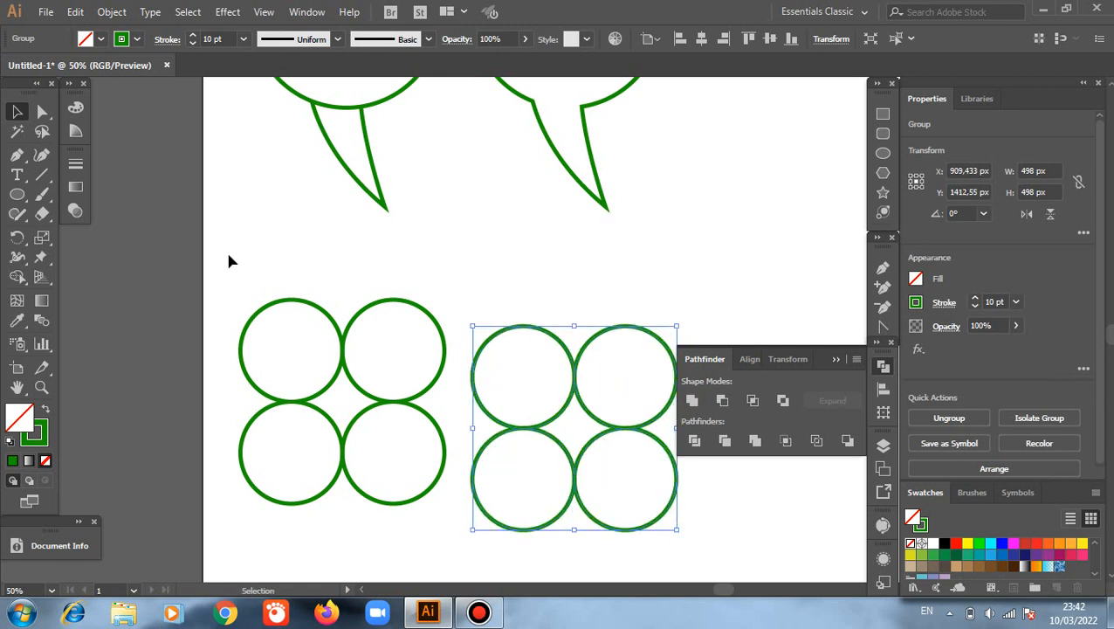
Step: Merge the left set of four circles and the gap between them with the Shape Builder tool, and undo the merge
drag(234, 269, 443, 530)
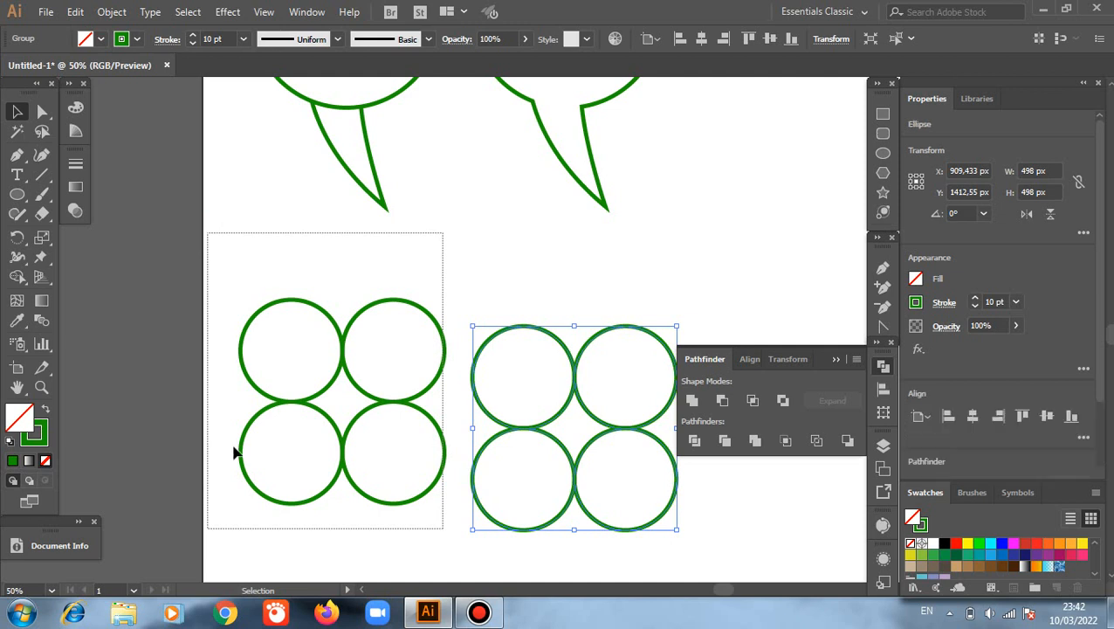
click(17, 277)
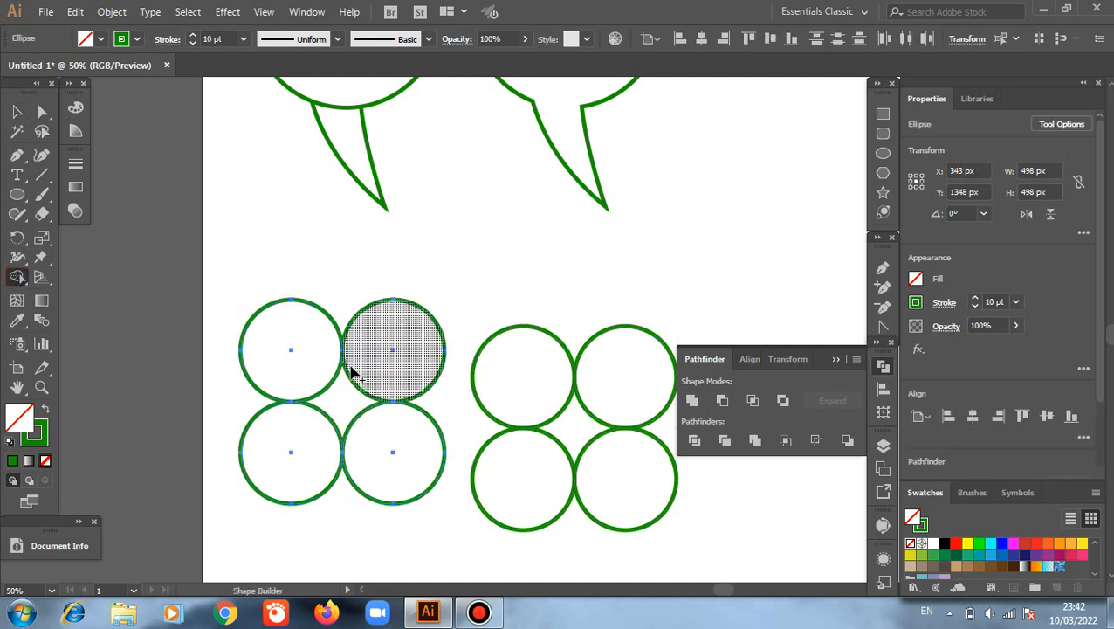
mouse_move(365, 368)
mouse_down()
mouse_move(307, 384)
mouse_move(309, 418)
mouse_move(339, 450)
mouse_move(379, 461)
mouse_move(399, 429)
mouse_move(348, 355)
mouse_move(359, 421)
mouse_up()
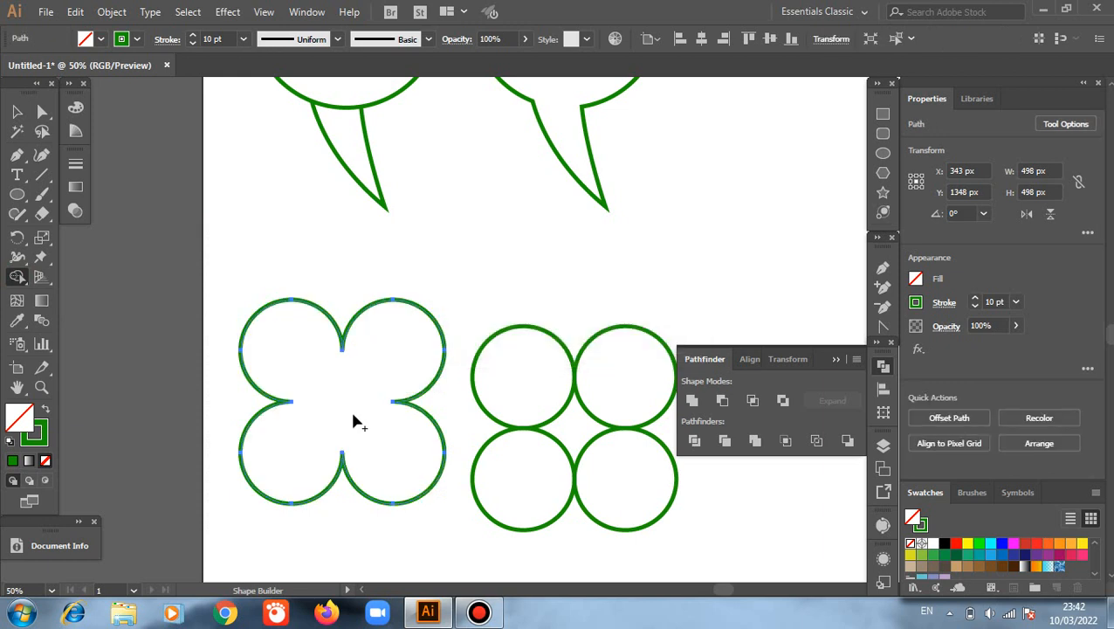
scroll(353, 415, down, 1)
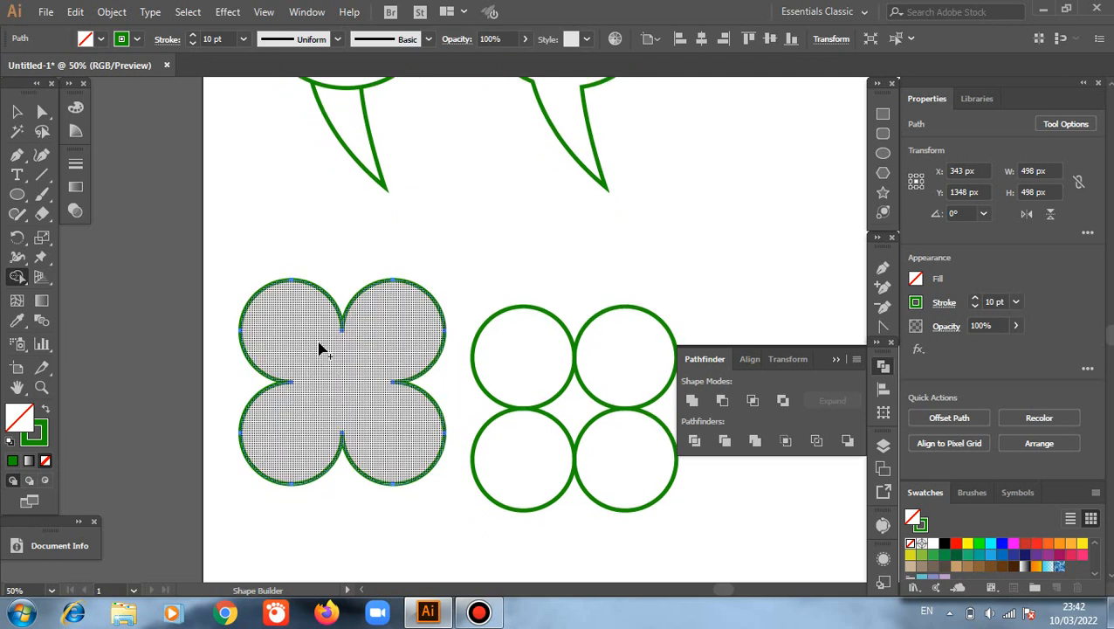
click(378, 412)
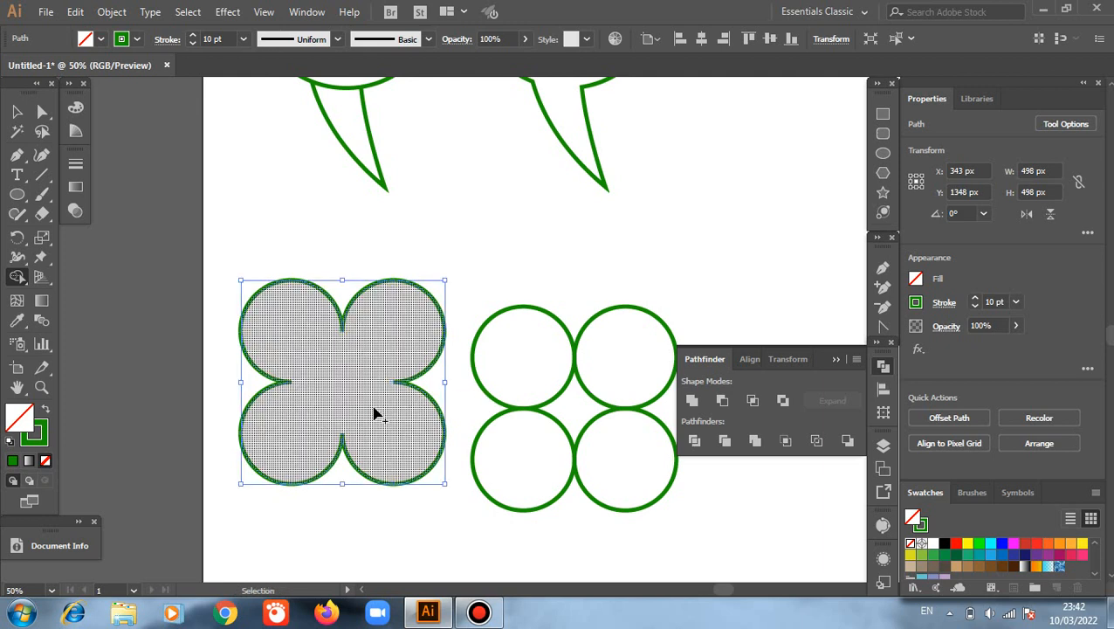
key(ctrl+z)
scroll(375, 413, down, 1)
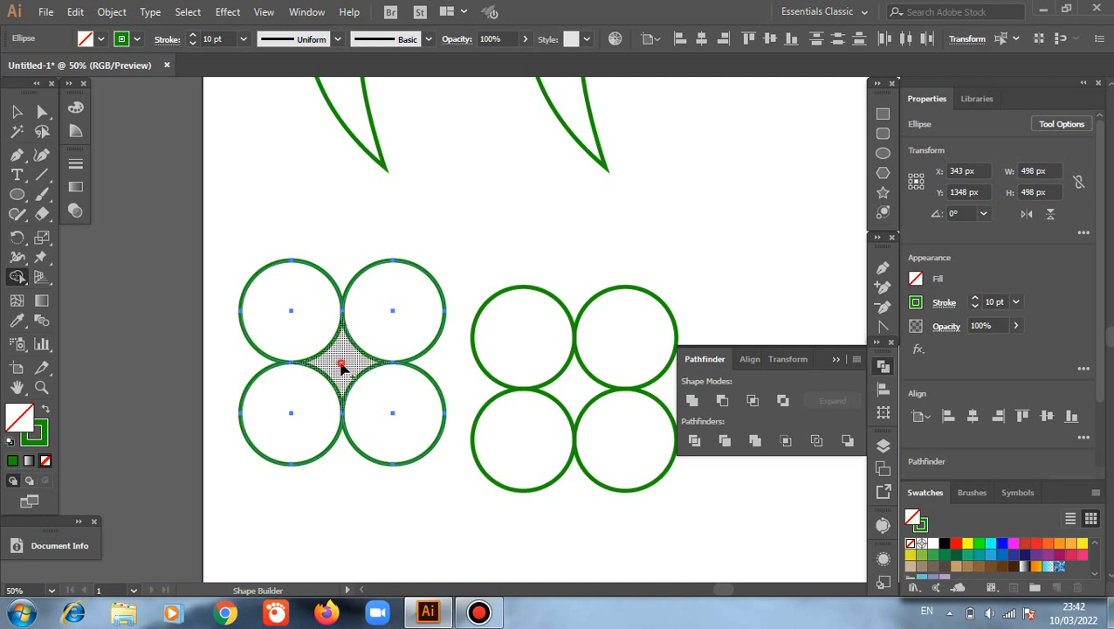
Step: Create a star shape from the gap between the left four circles with Shape Builder, and move it about 334 px right and 340 px up
click(342, 366)
key(v)
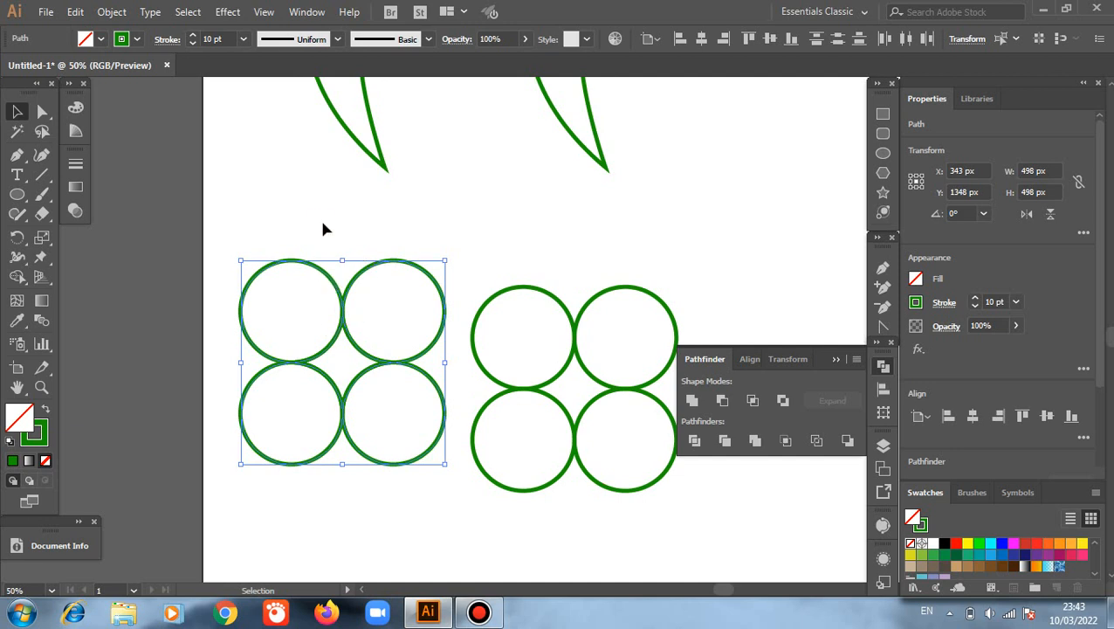
click(357, 360)
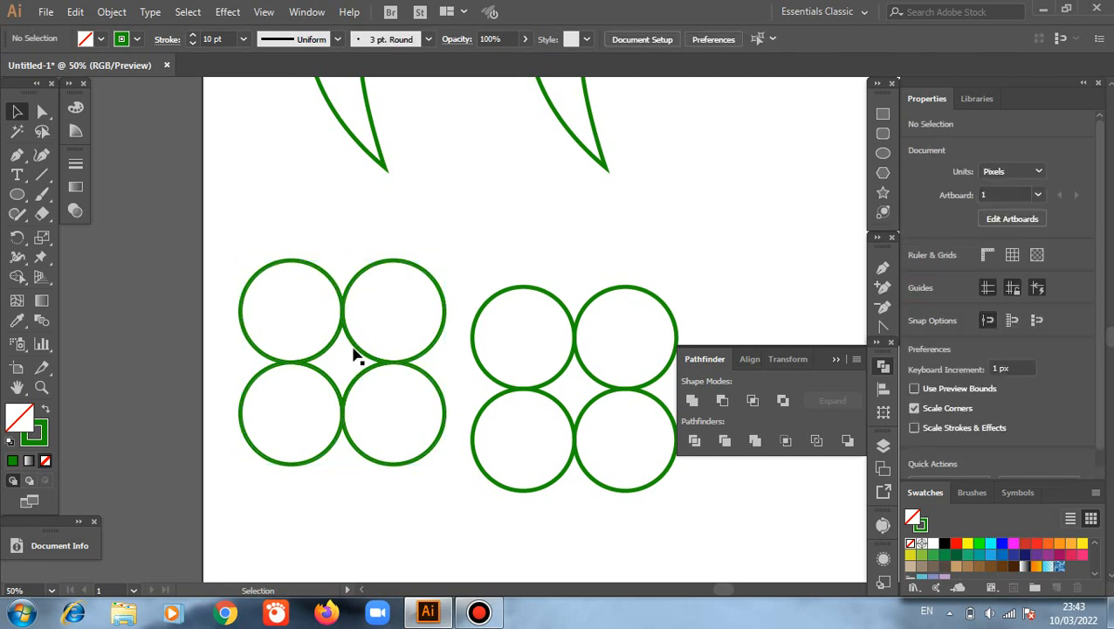
click(360, 348)
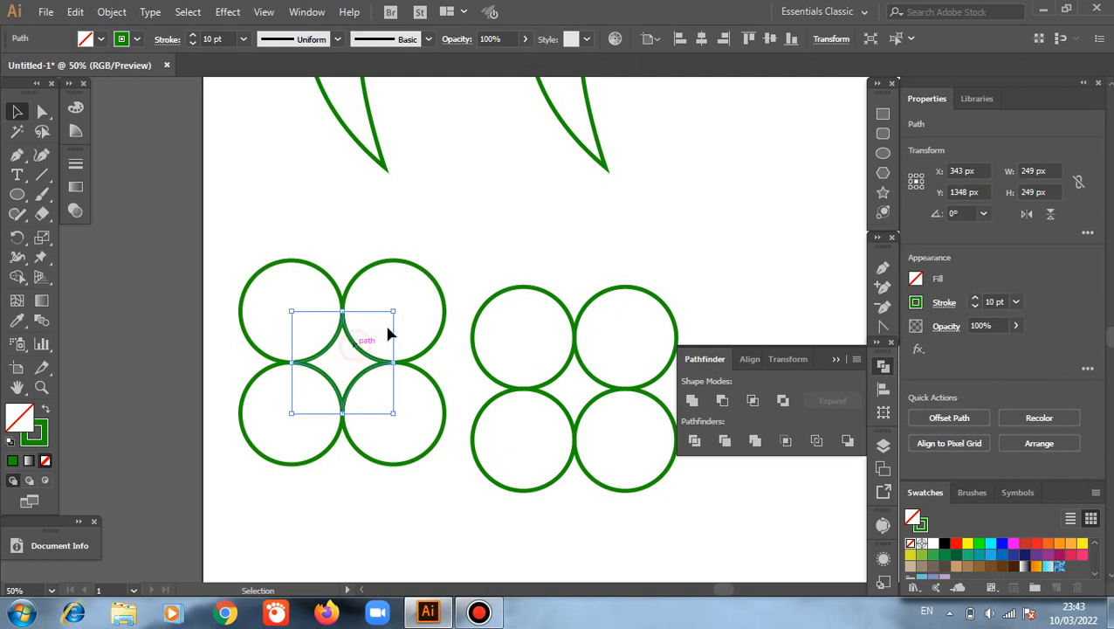
drag(390, 333, 573, 188)
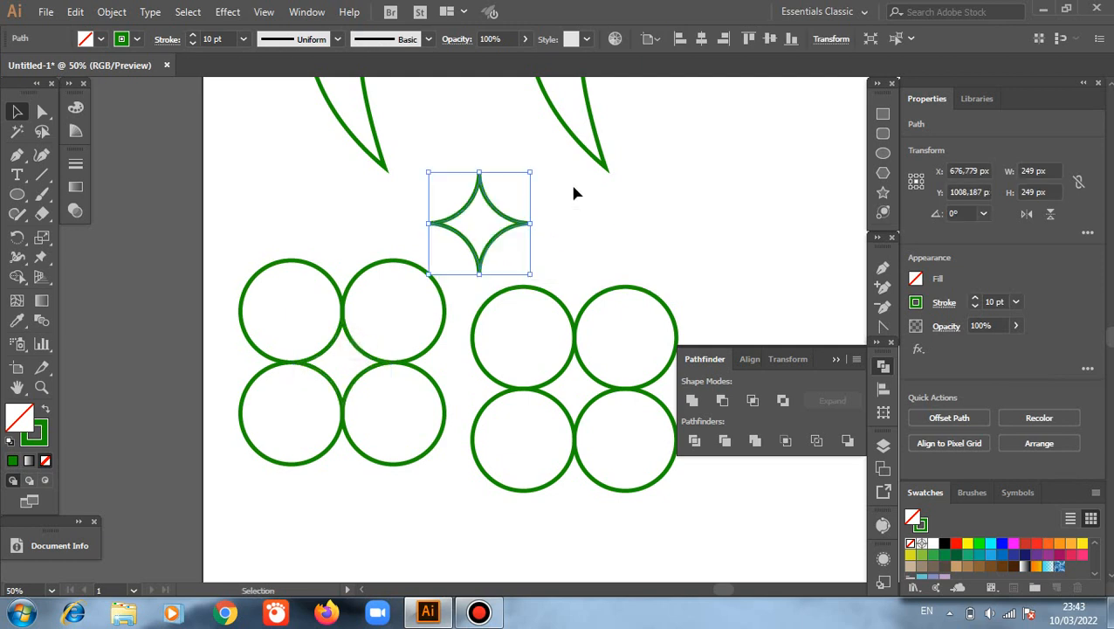
click(572, 188)
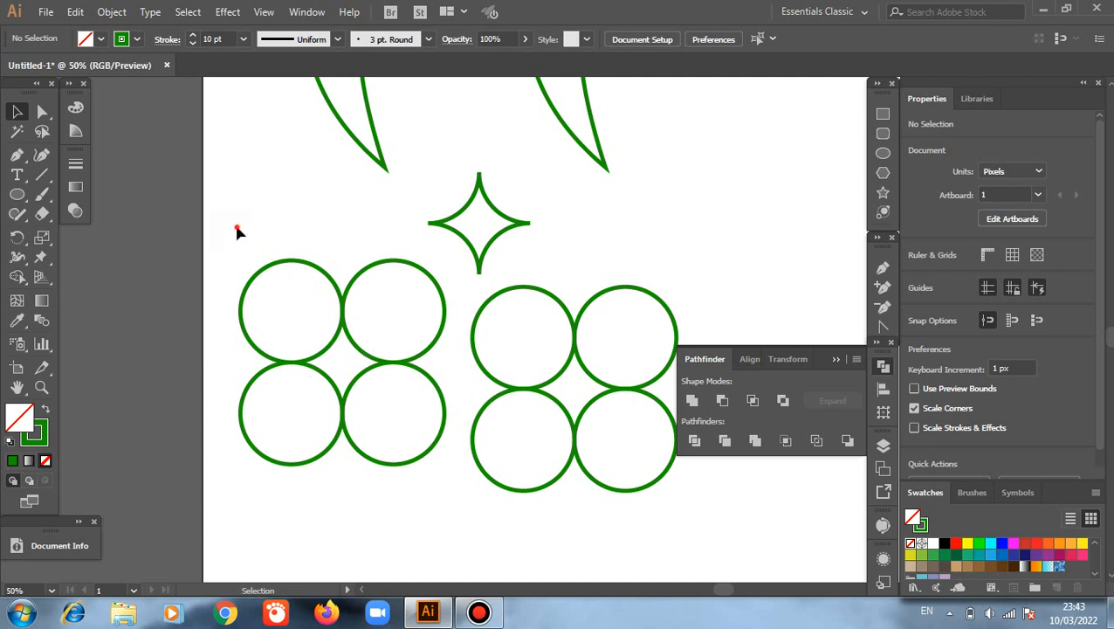
Step: Merge the left four circles and the gap between them into one flower outline with the Shape Builder tool
drag(237, 228, 421, 470)
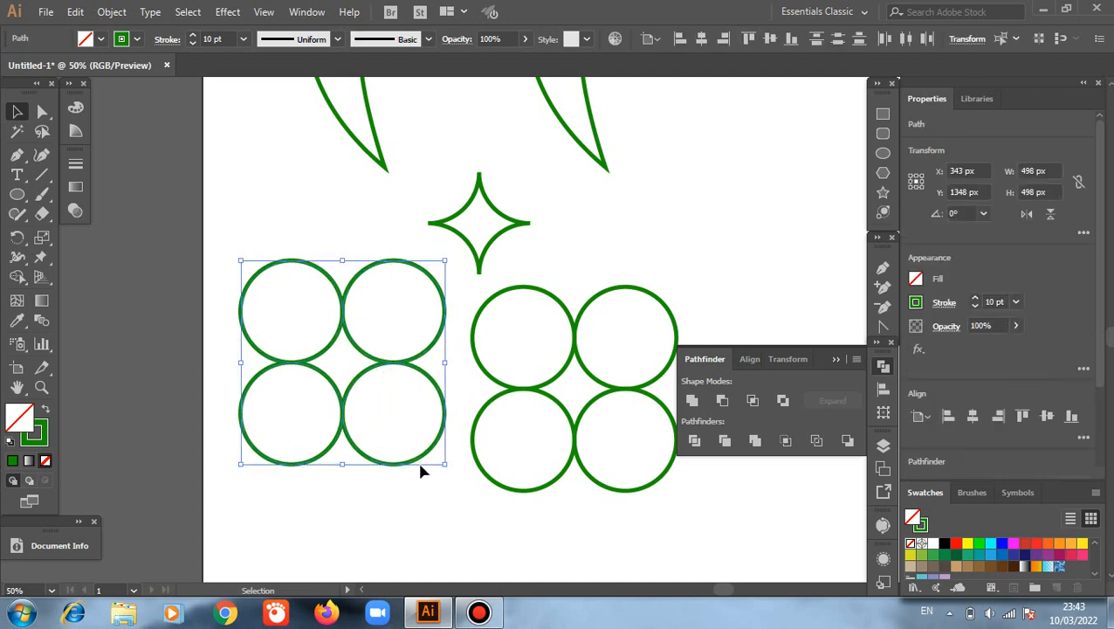
click(17, 277)
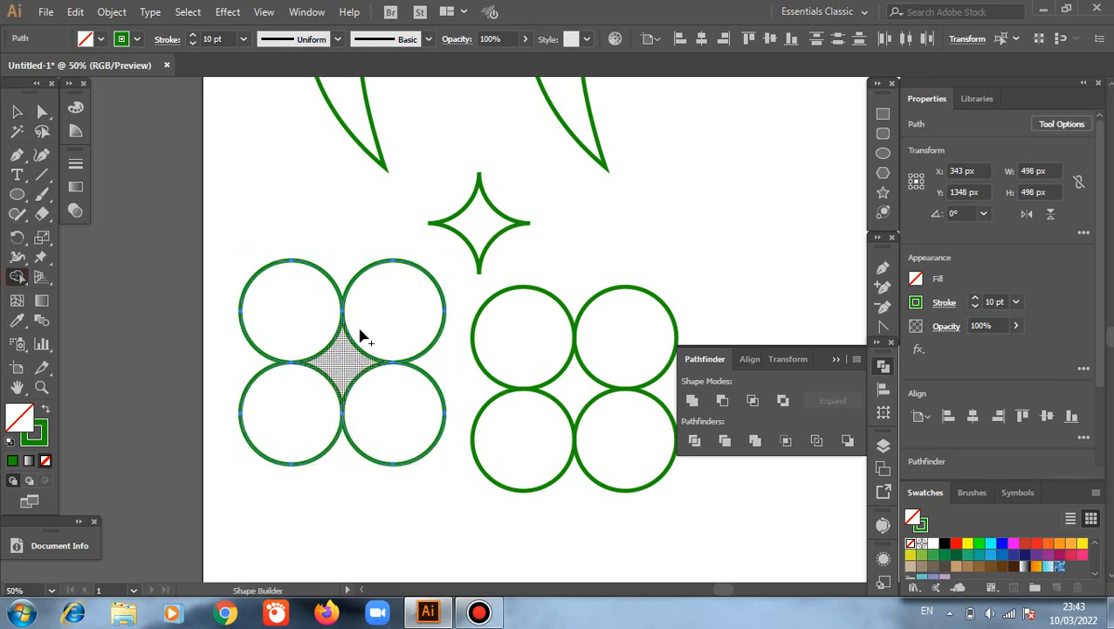
mouse_move(365, 328)
mouse_down()
mouse_move(302, 378)
mouse_move(388, 385)
mouse_move(368, 331)
mouse_move(382, 449)
mouse_up()
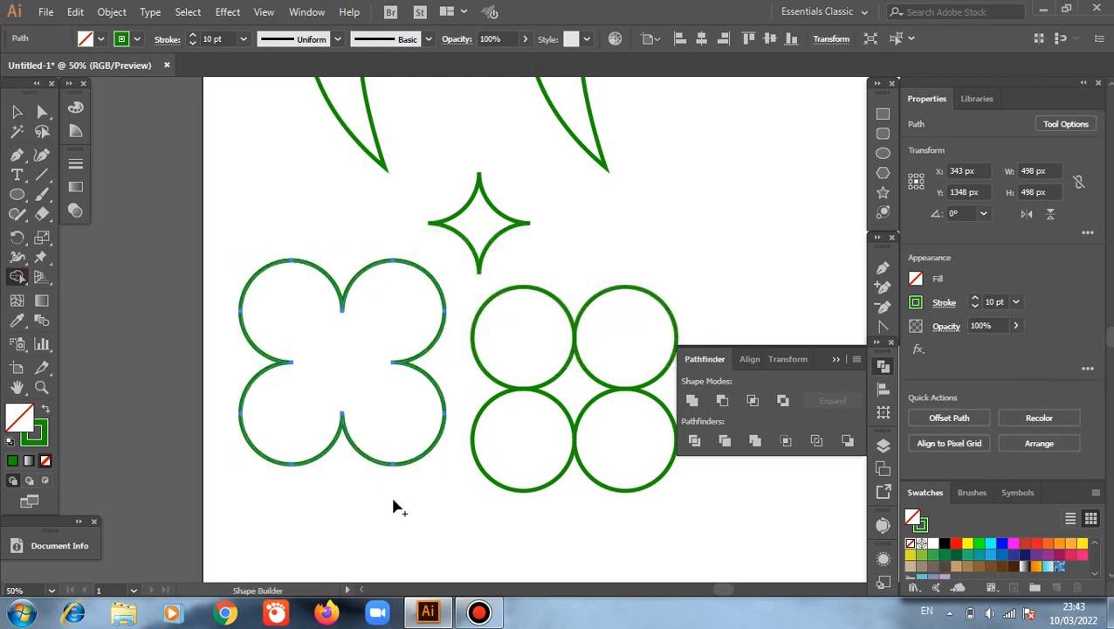
click(18, 112)
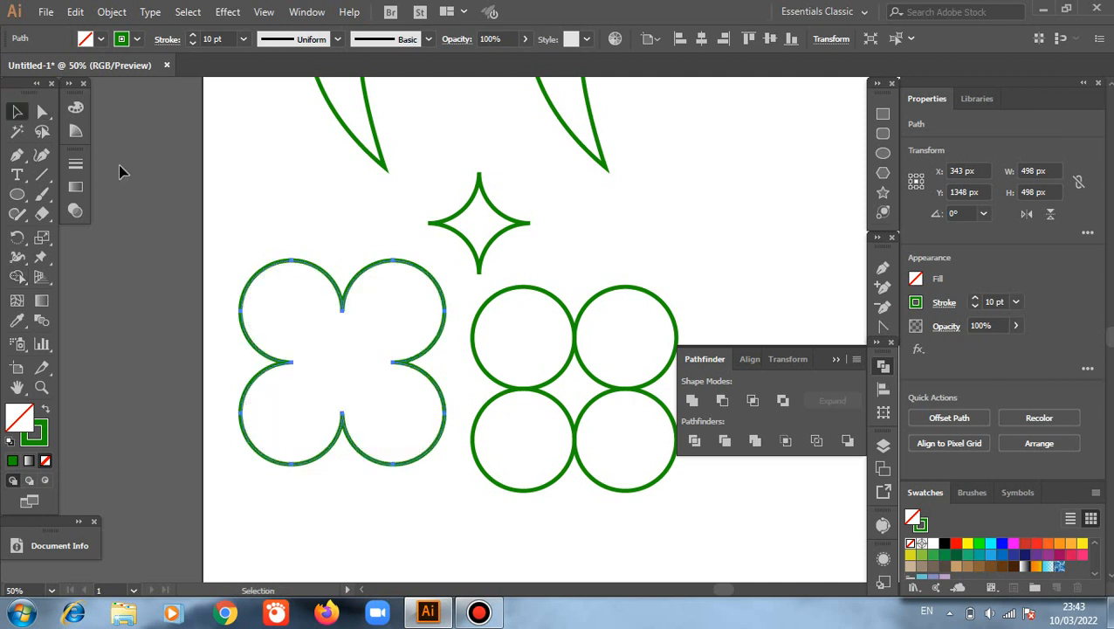
Step: Draw a circle about 129 px wide at the flower's centre, and swap the fill and stroke of the flower and circle
click(883, 153)
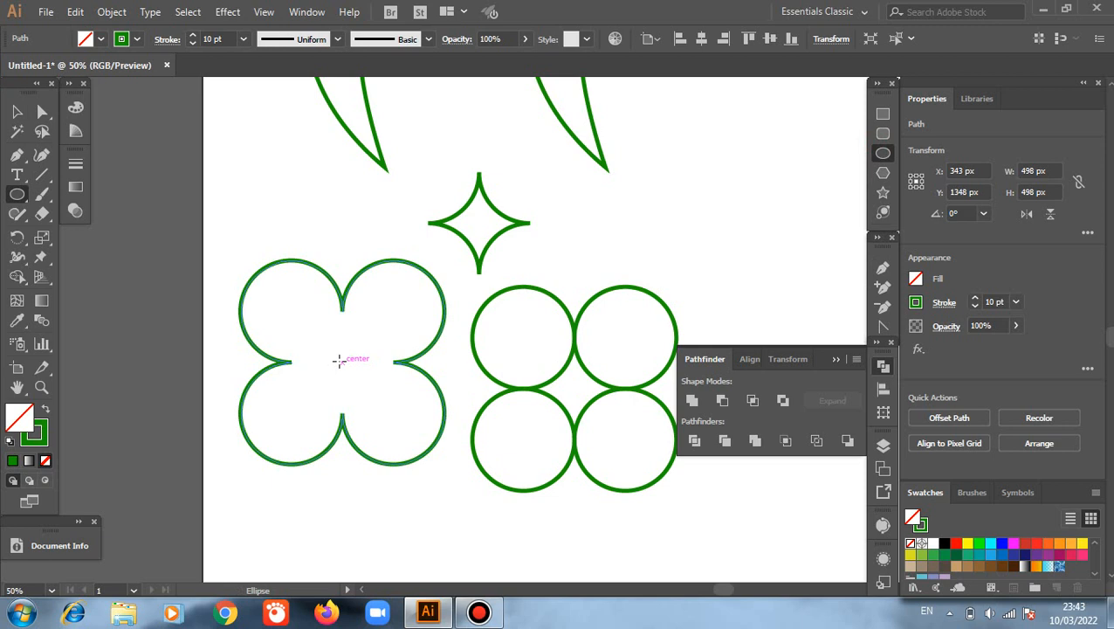
drag(340, 361, 363, 391)
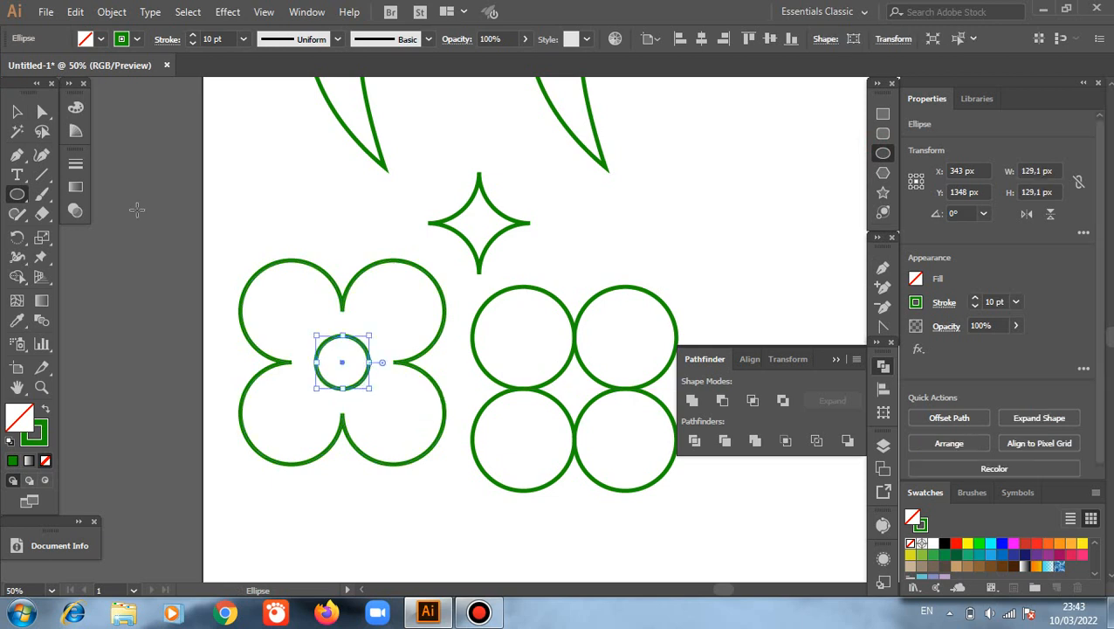
click(18, 111)
drag(206, 247, 361, 465)
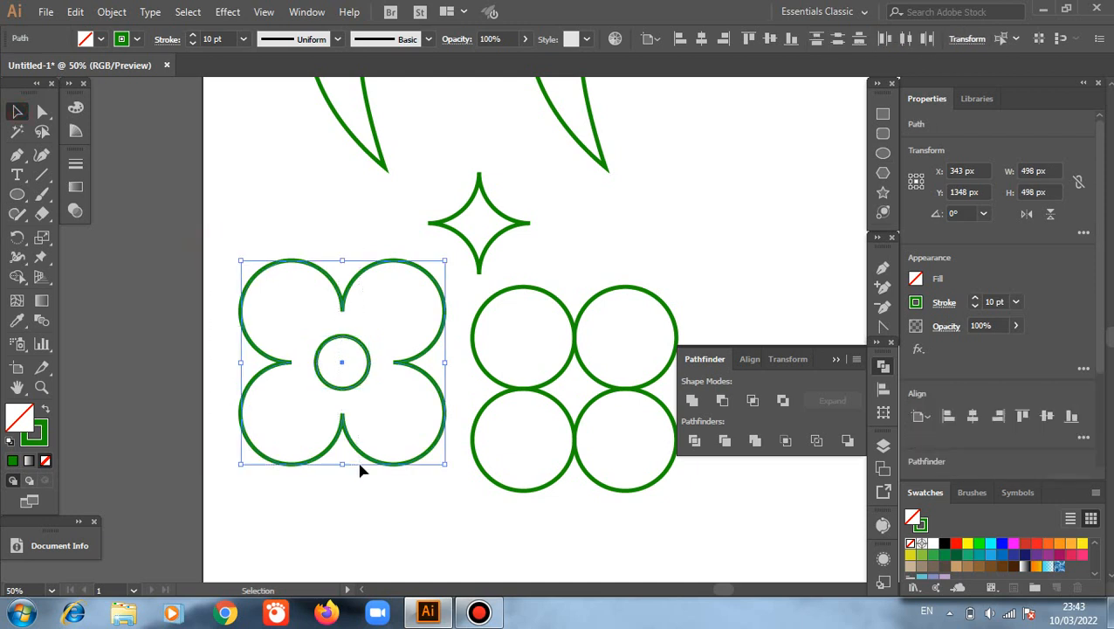
click(46, 412)
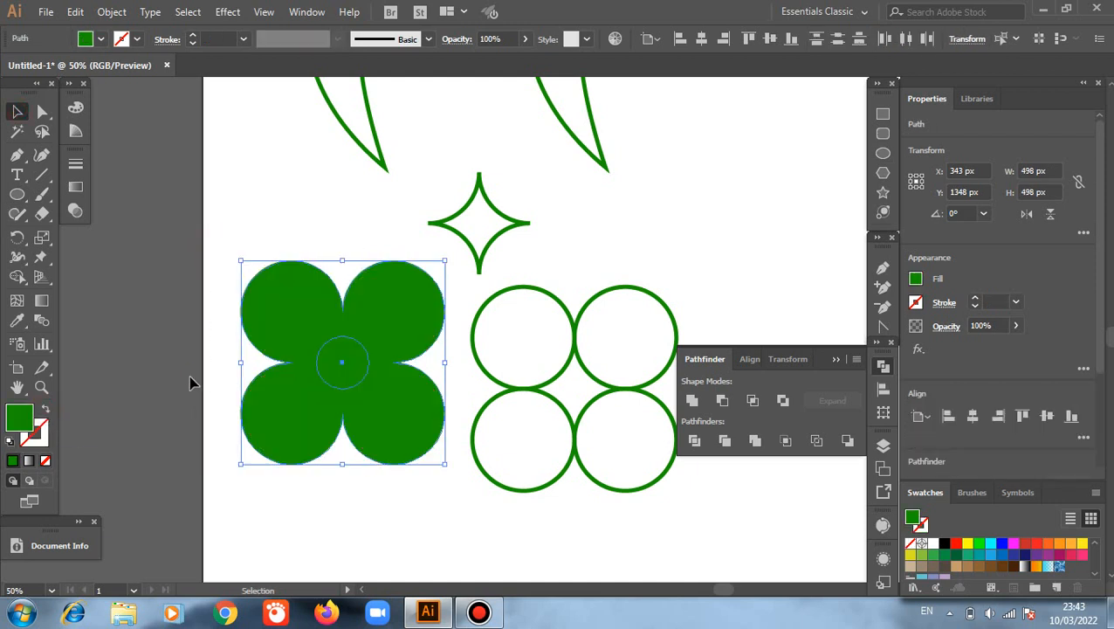
click(188, 375)
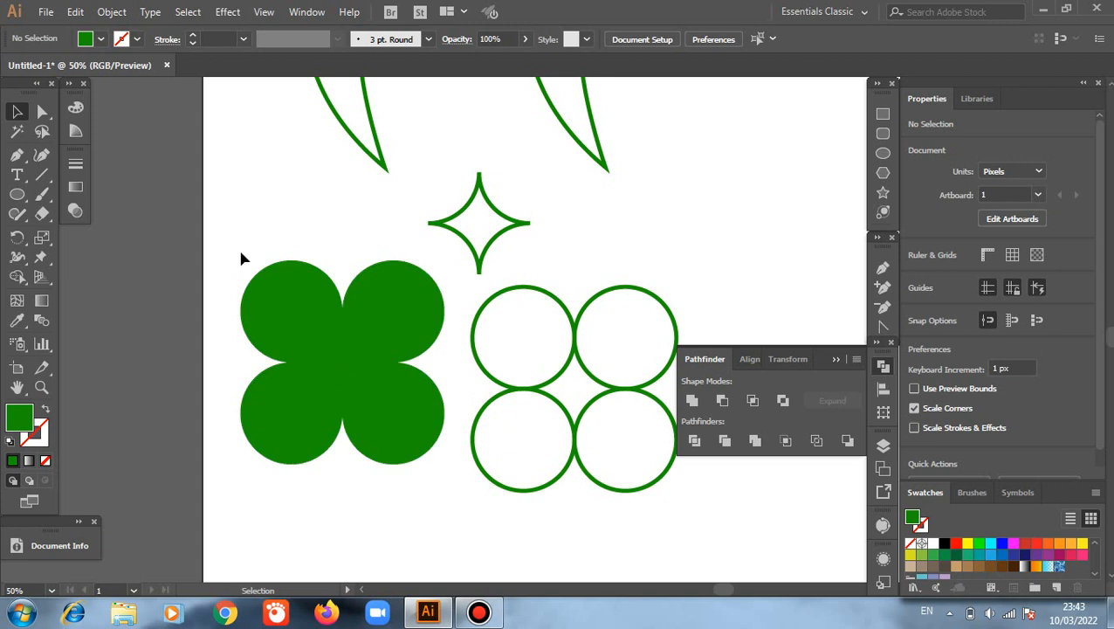
Step: Cut the centre circle out of the filled flower with the Shape Builder tool, and undo the cut
drag(241, 251, 346, 393)
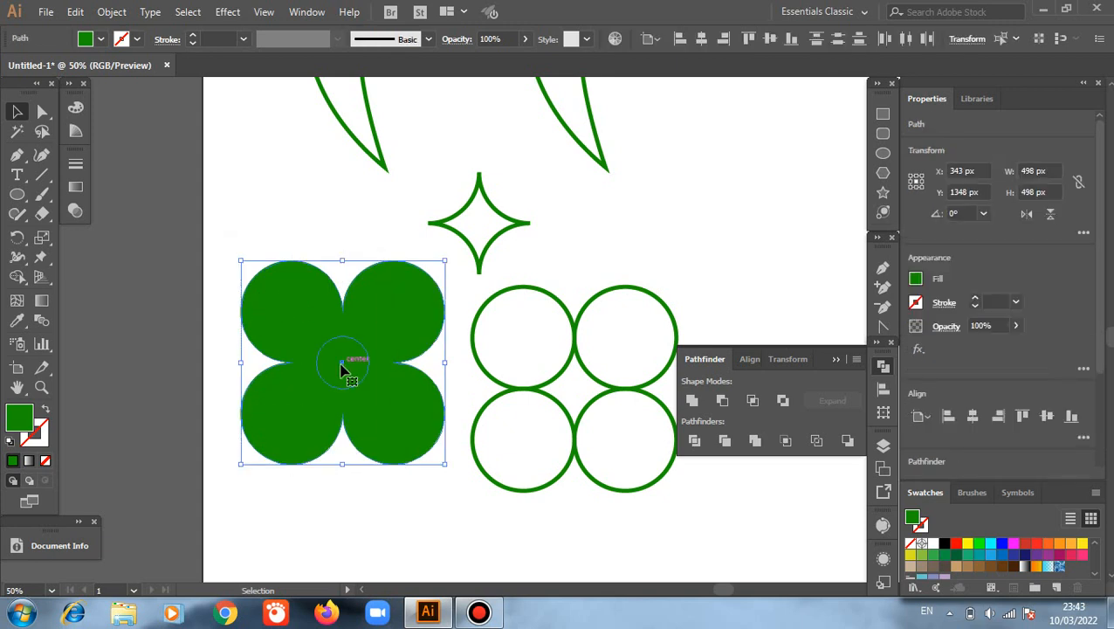
click(21, 276)
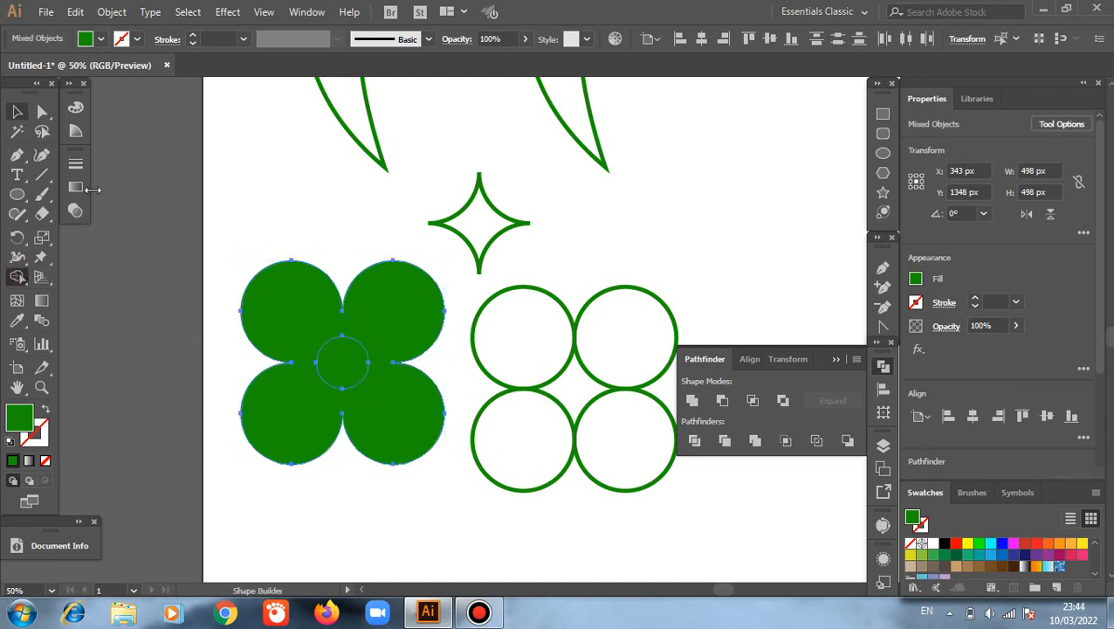
key(v)
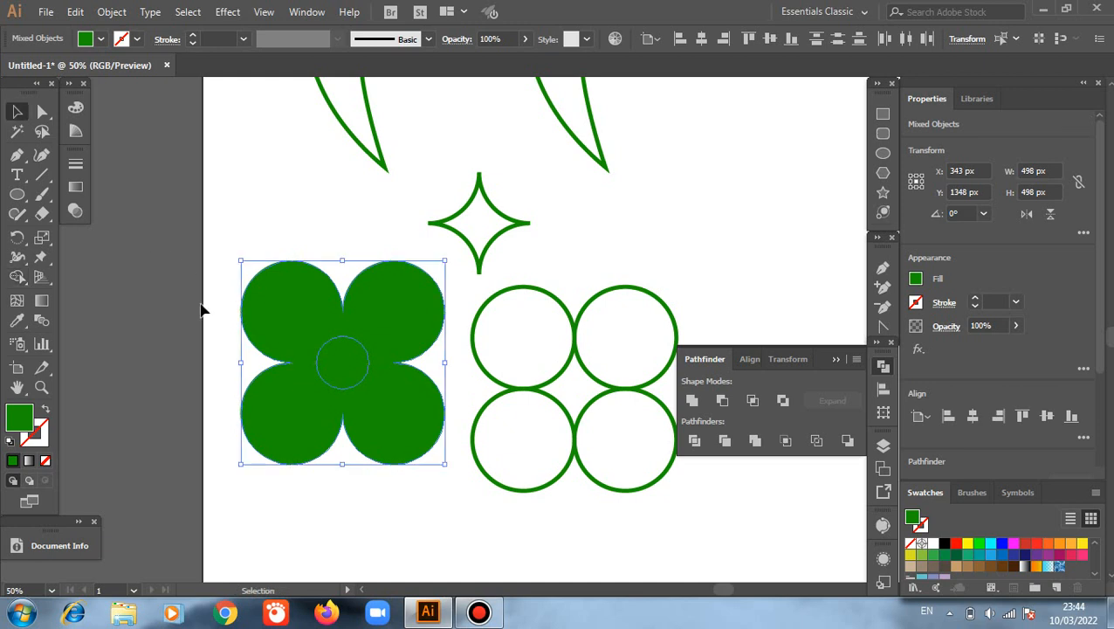
click(343, 364)
click(343, 374)
click(343, 374)
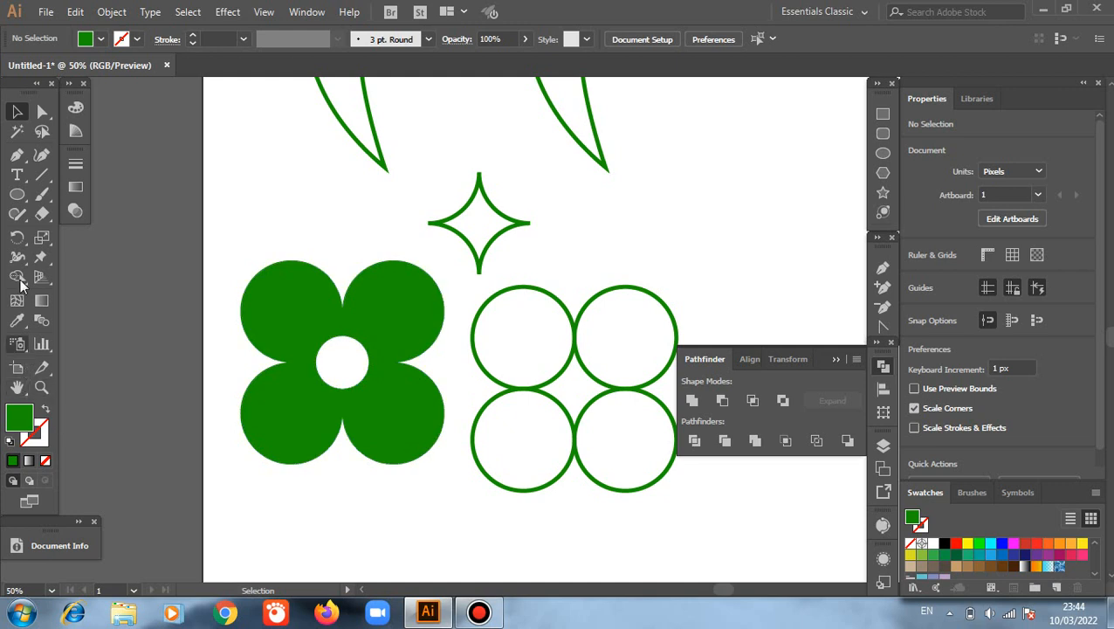
key(a)
click(260, 421)
key(ctrl+z)
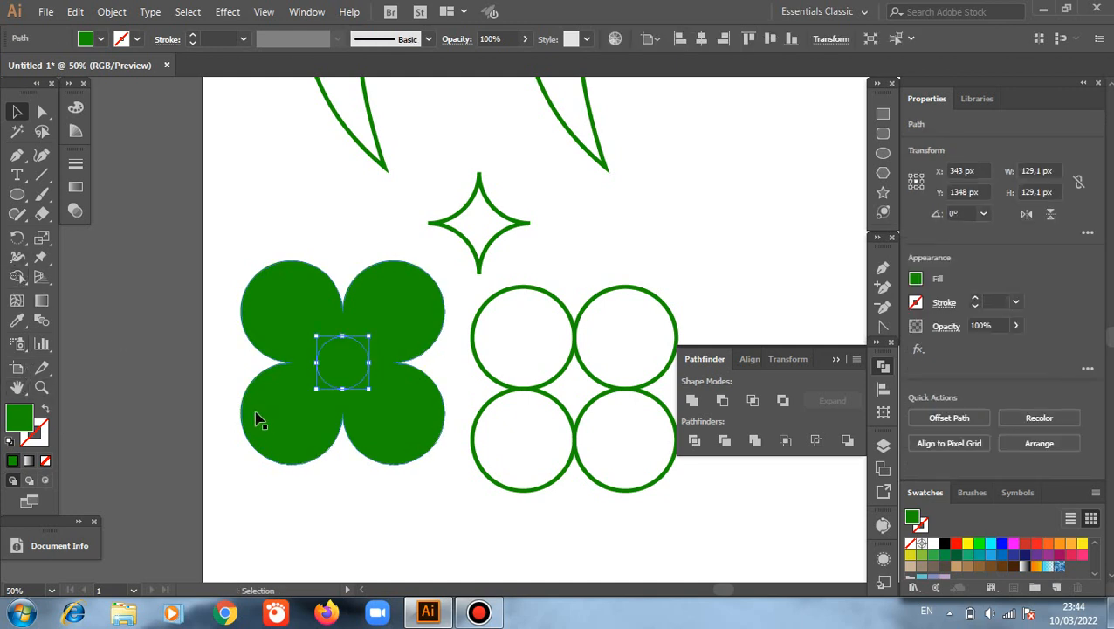
key(v)
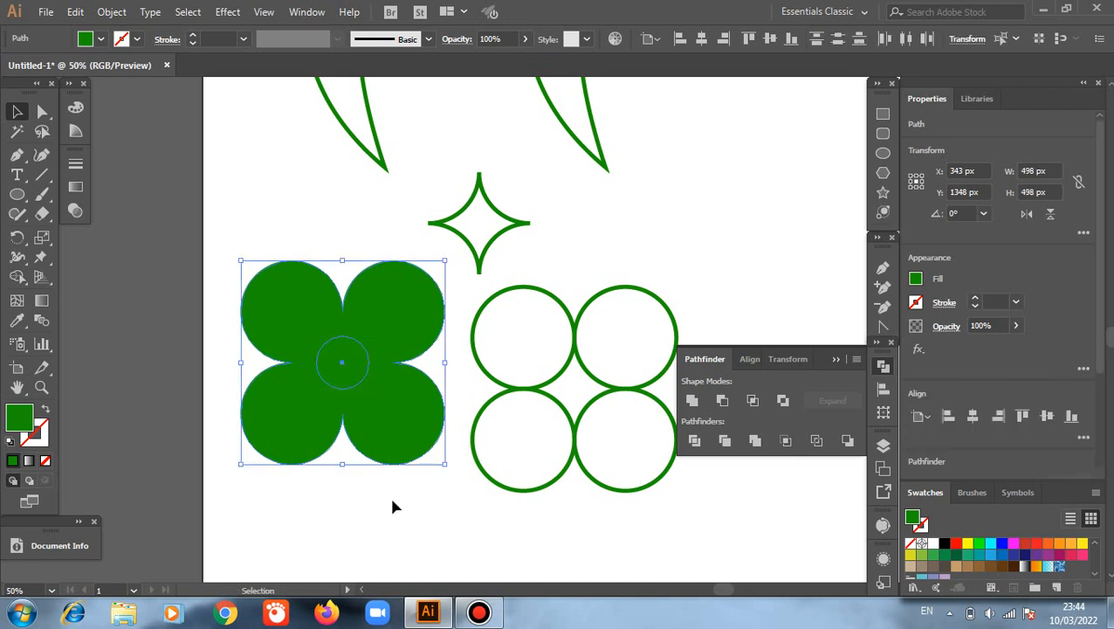
key(ctrl+shift+a)
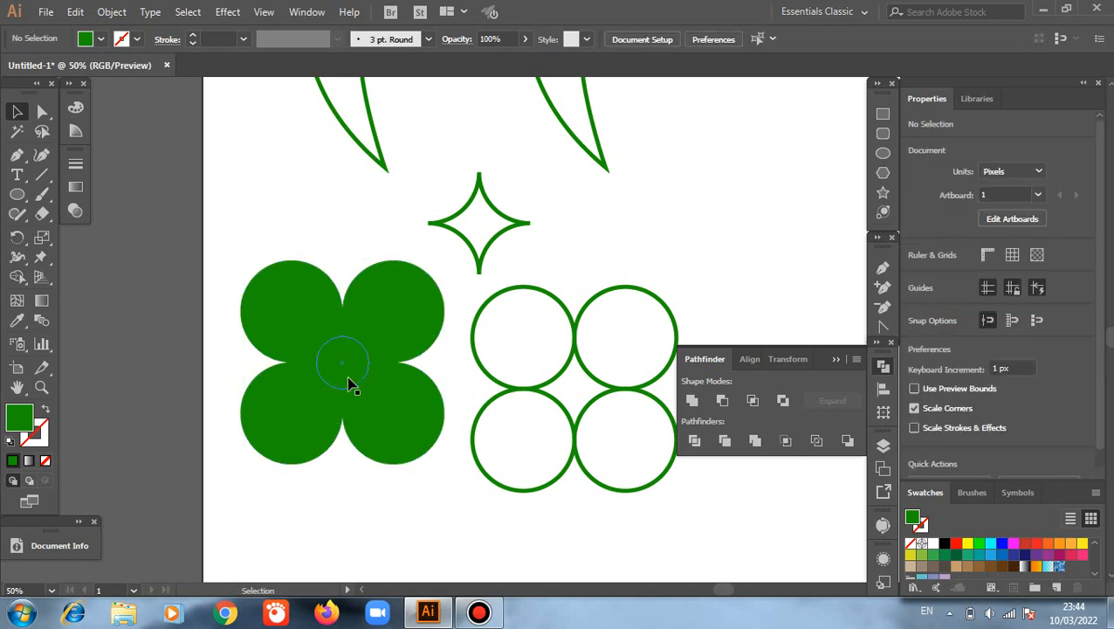
Step: Subtract the centre circle from the green flower with the Shape Builder tool to leave a round hole
drag(200, 260, 415, 465)
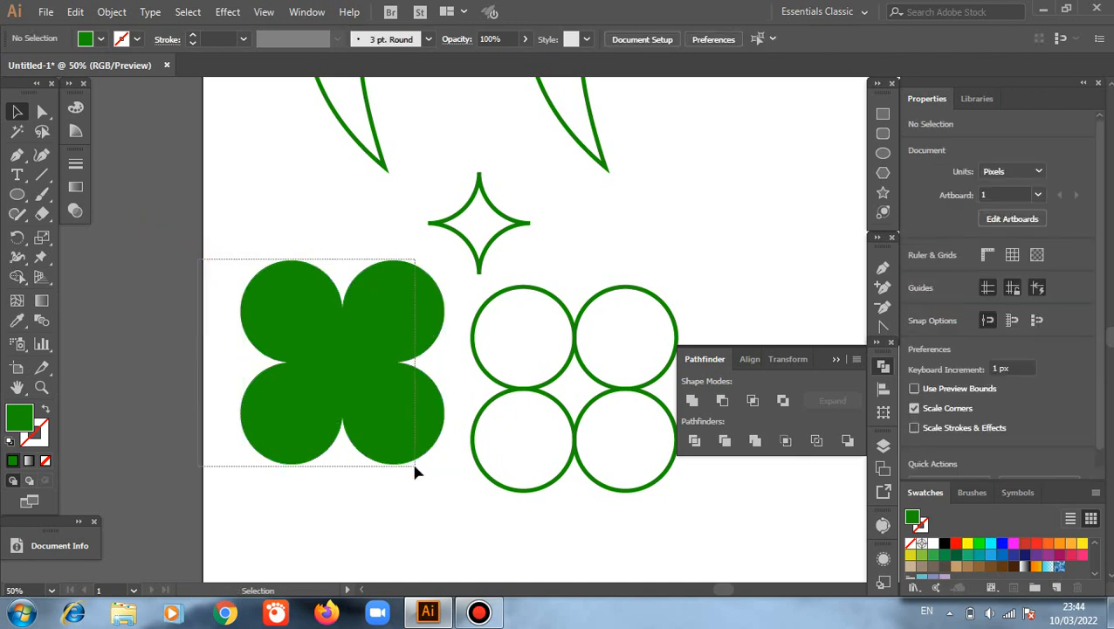
click(17, 276)
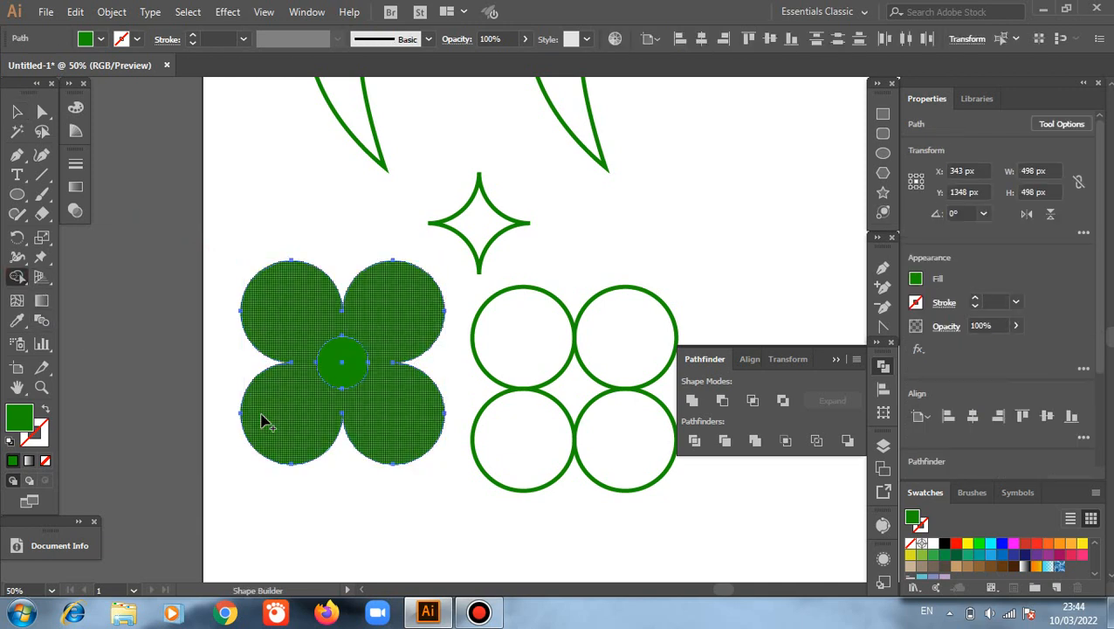
alt+click(343, 368)
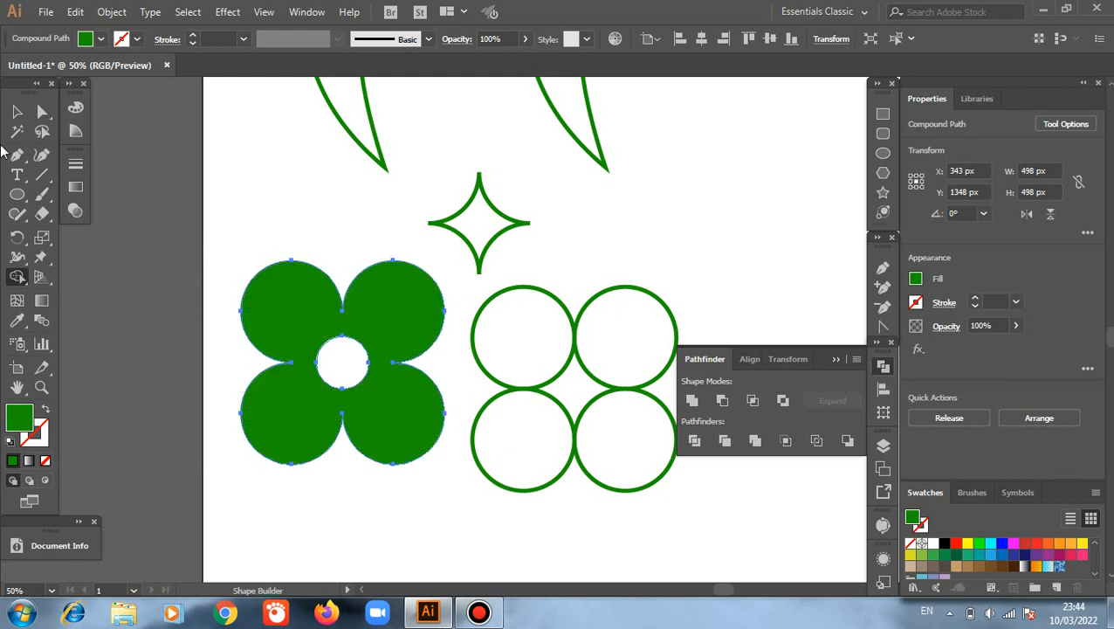
click(17, 112)
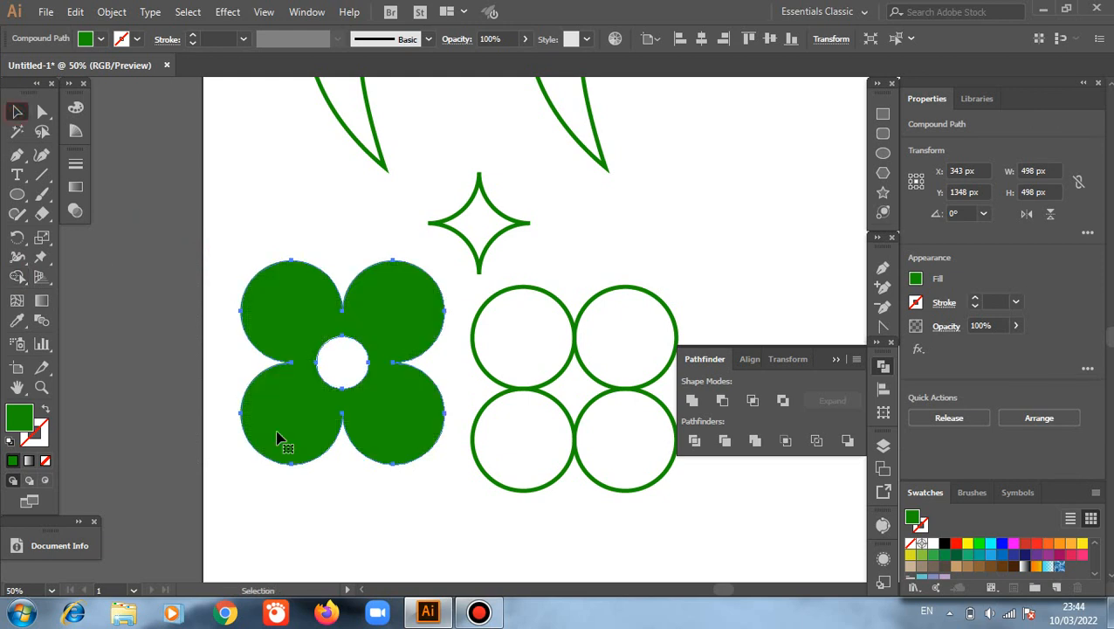
click(357, 524)
Step: Draw a green circle about 276 px wide beside the right speech bubble, and place an overlapping copy about 114 px to its right
scroll(365, 437, up, 1)
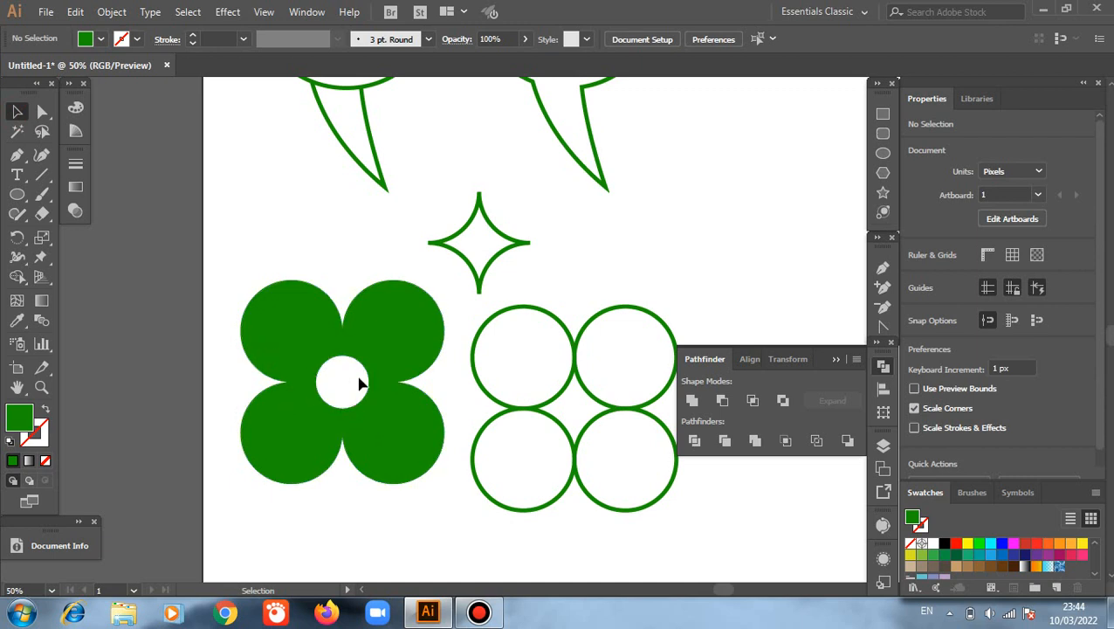
scroll(361, 384, up, 2)
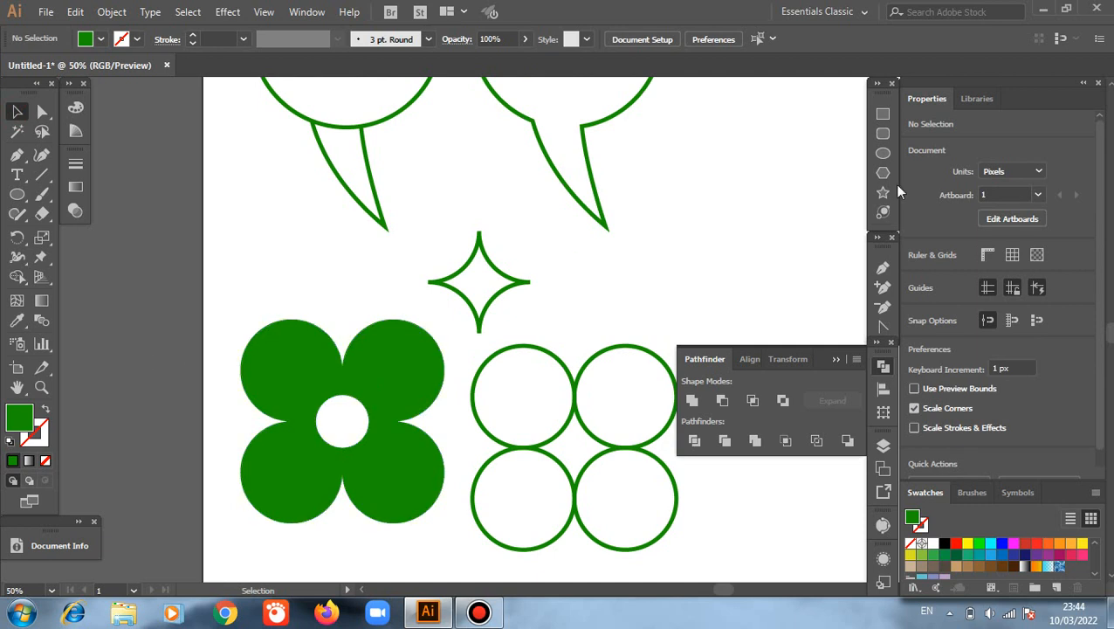
key(l)
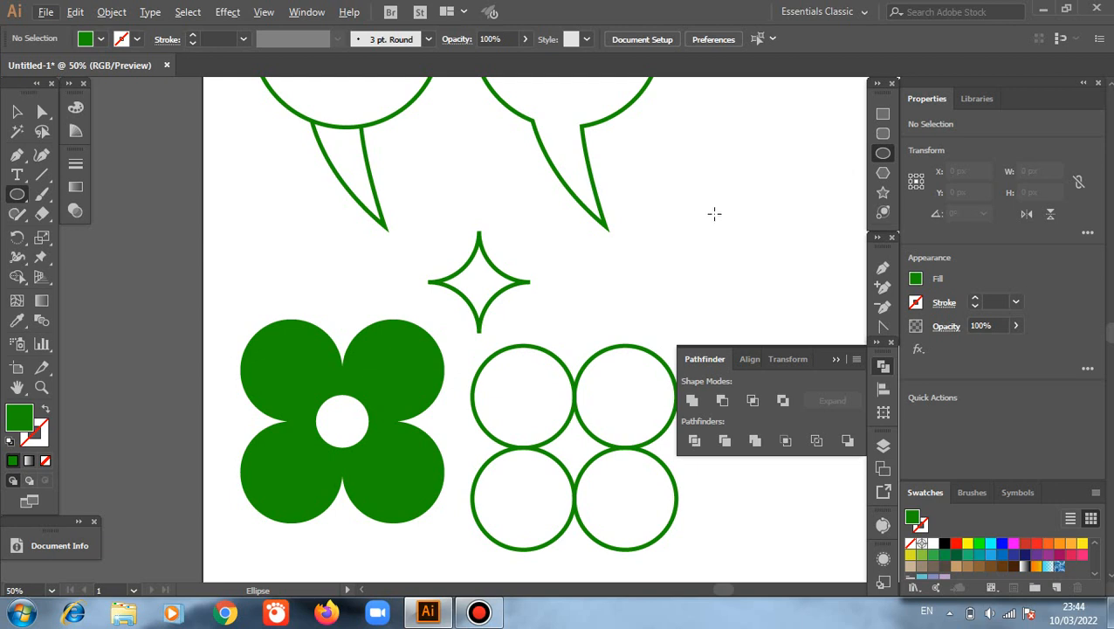
drag(695, 183, 728, 242)
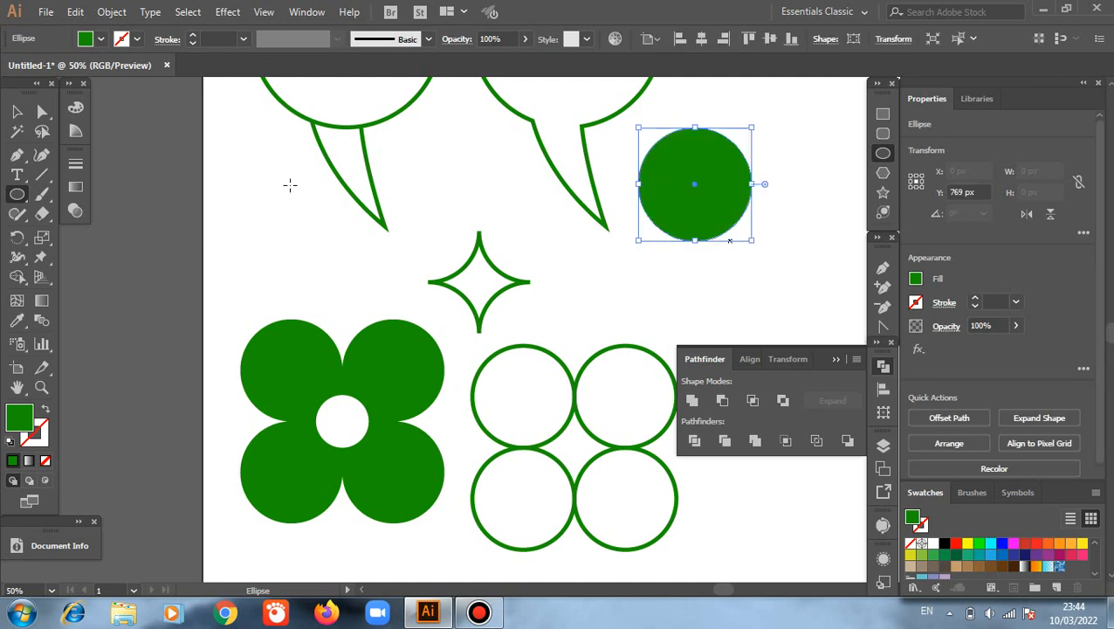
click(18, 114)
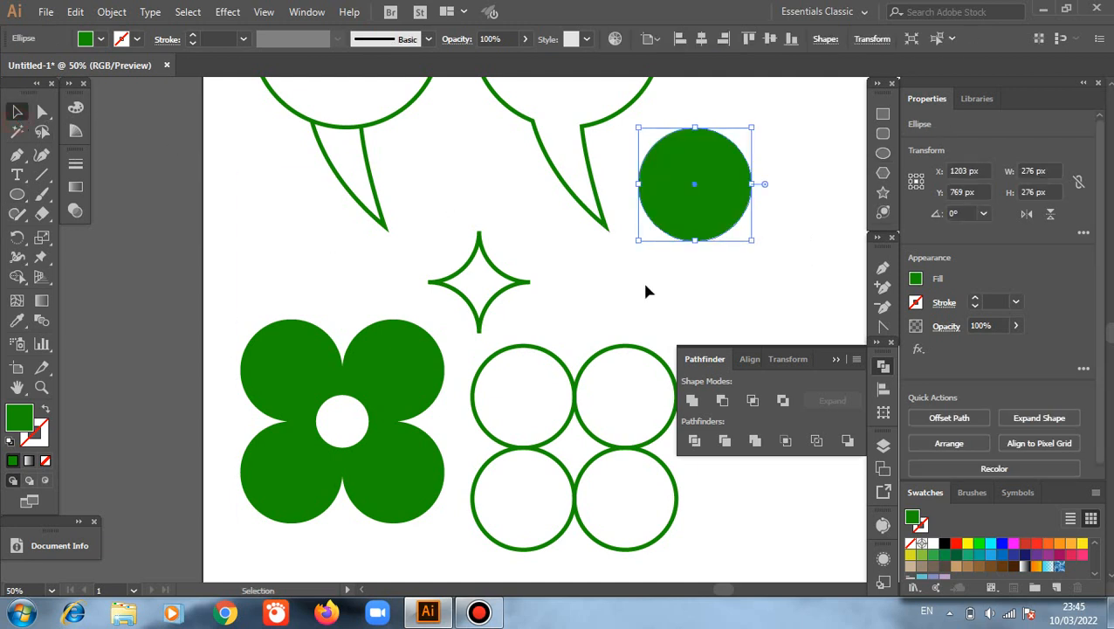
key(ctrl+shift+a)
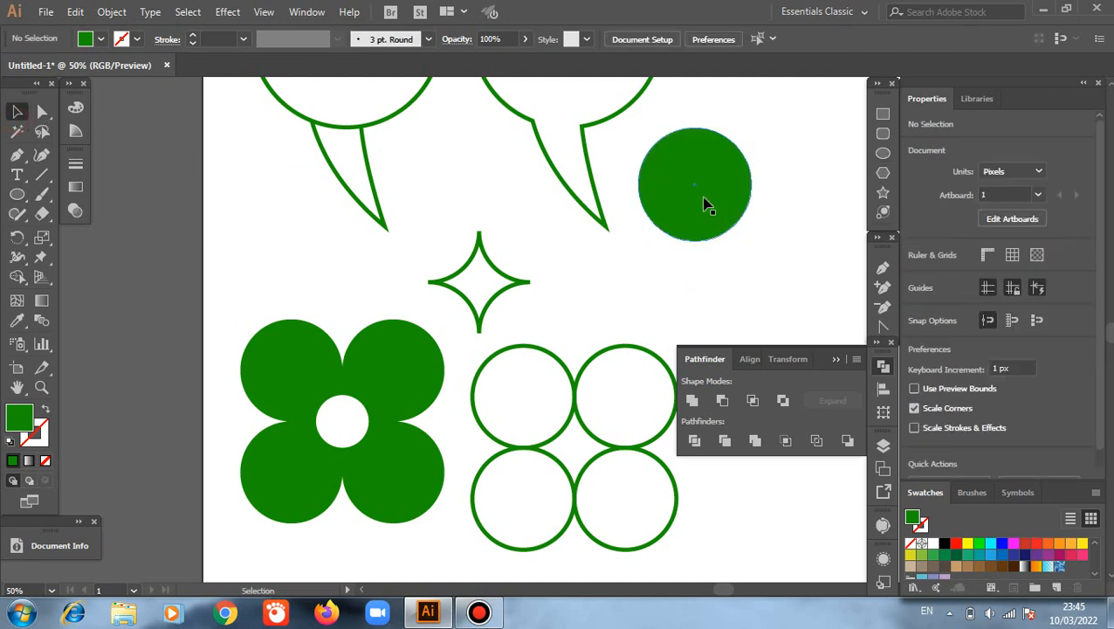
drag(705, 204, 776, 249)
Step: Separate the overlap of the two green circles into its own shape with the Shape Builder tool, and deselect everything
drag(649, 117, 776, 271)
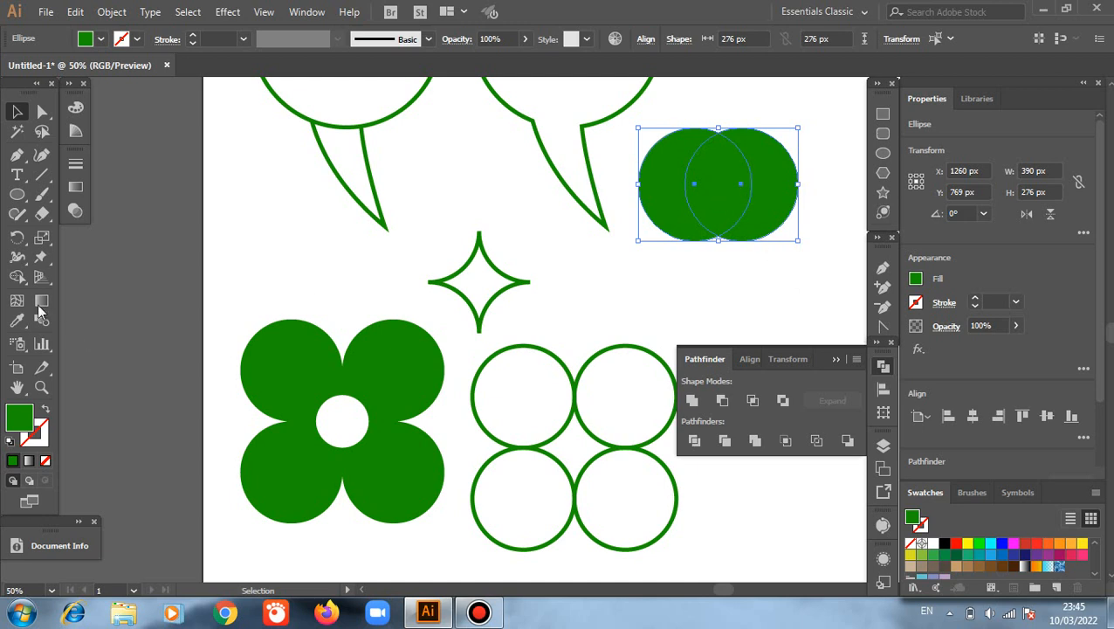
click(15, 279)
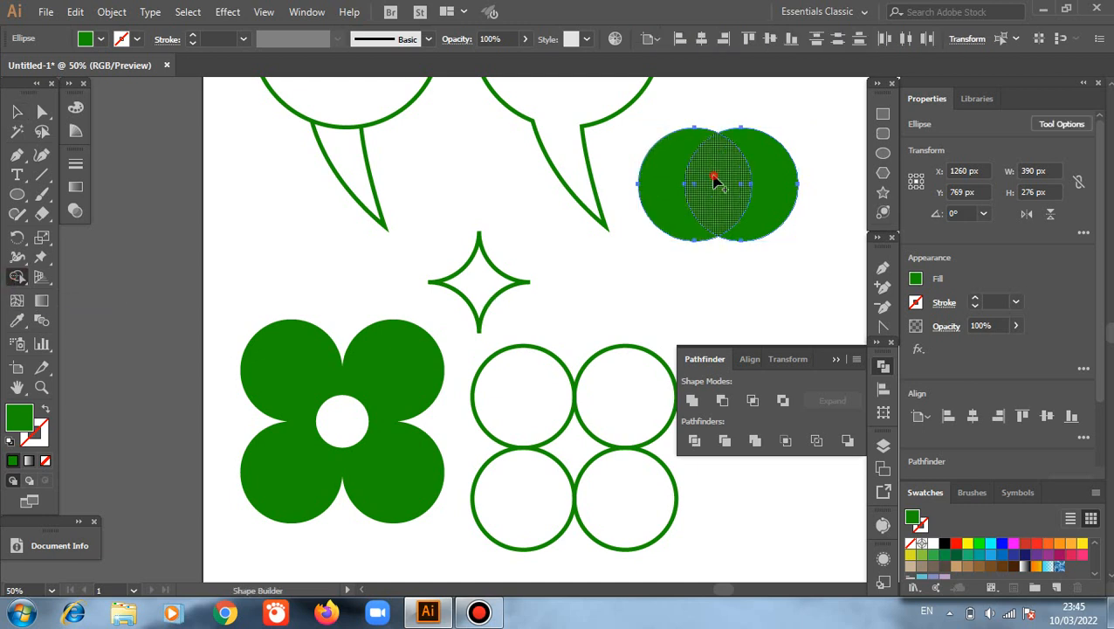
click(714, 181)
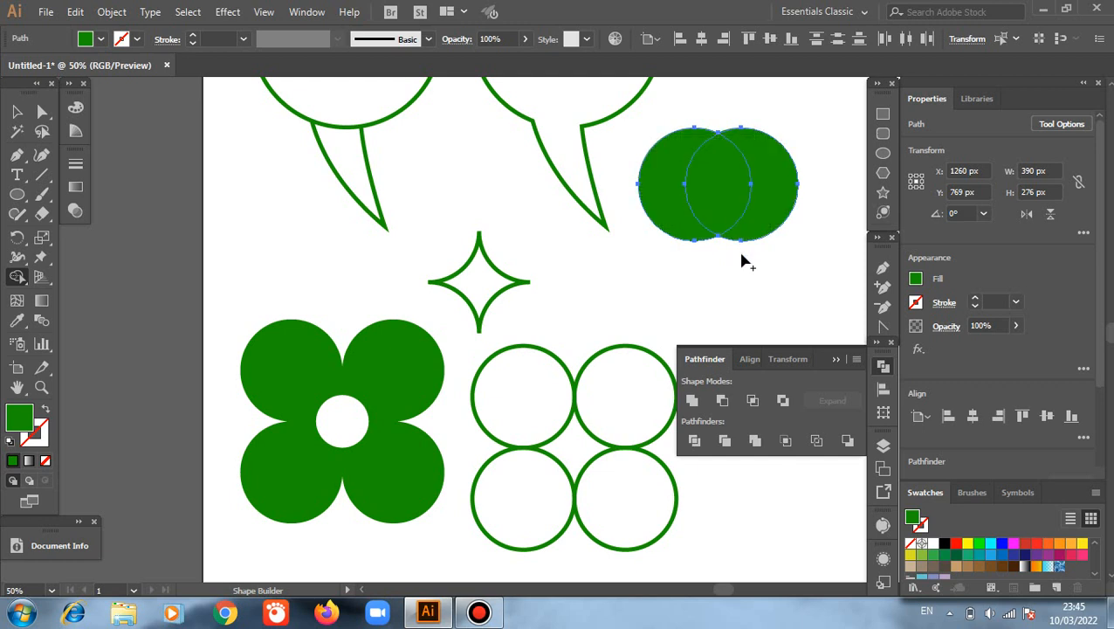
key(c)
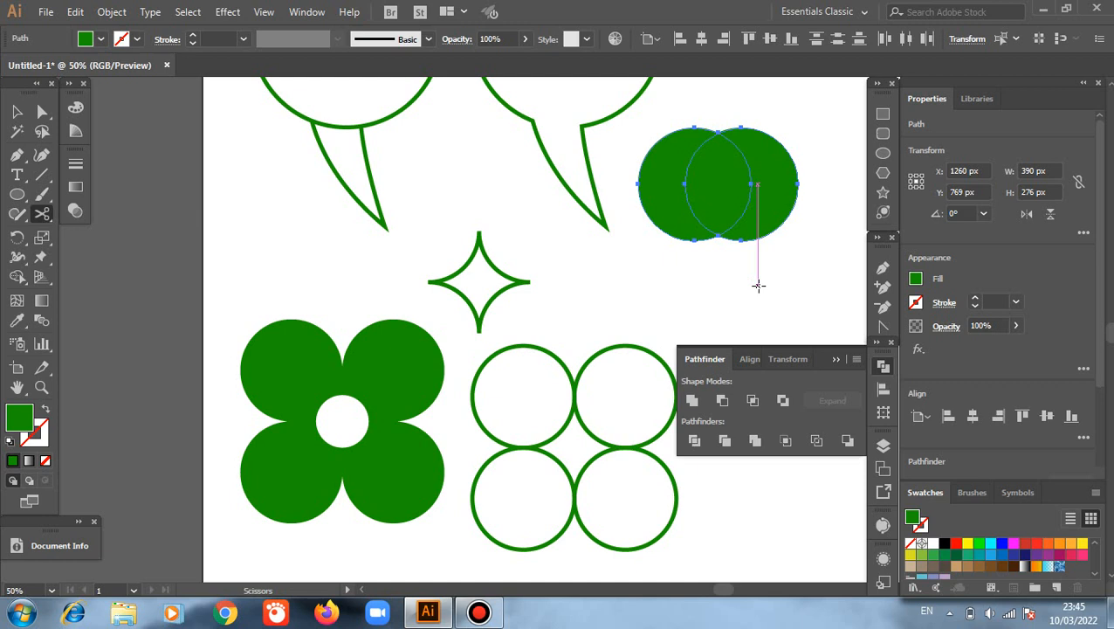
key(v)
key(ctrl+shift+a)
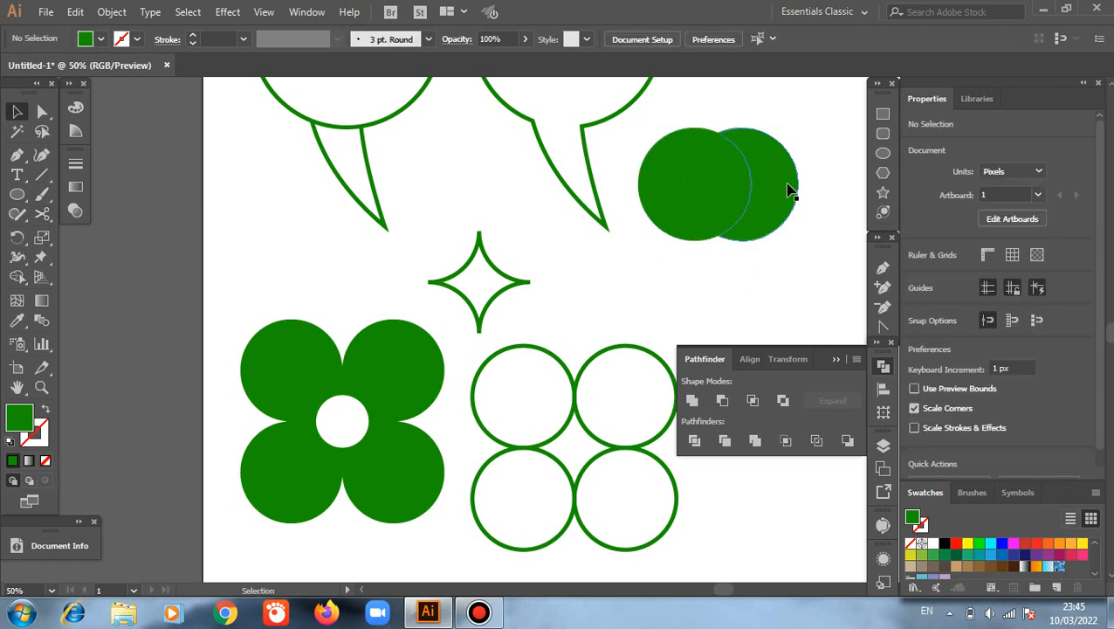
Step: Pull the two crescents and the lens-shaped overlap of the green circles apart into three separate pieces
drag(788, 189, 828, 200)
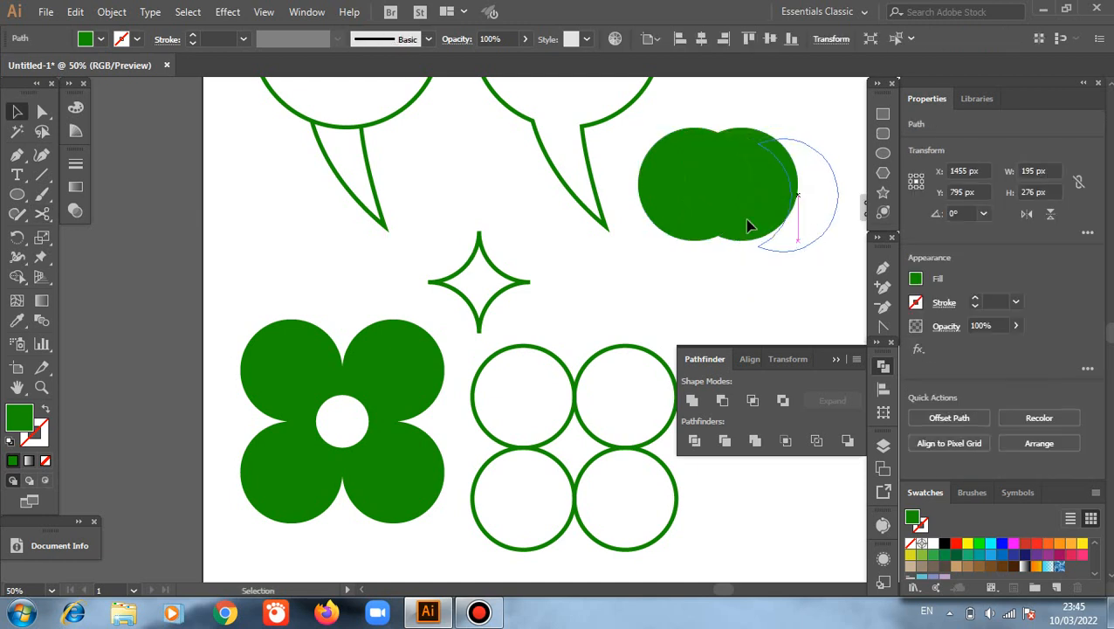
drag(734, 210, 753, 280)
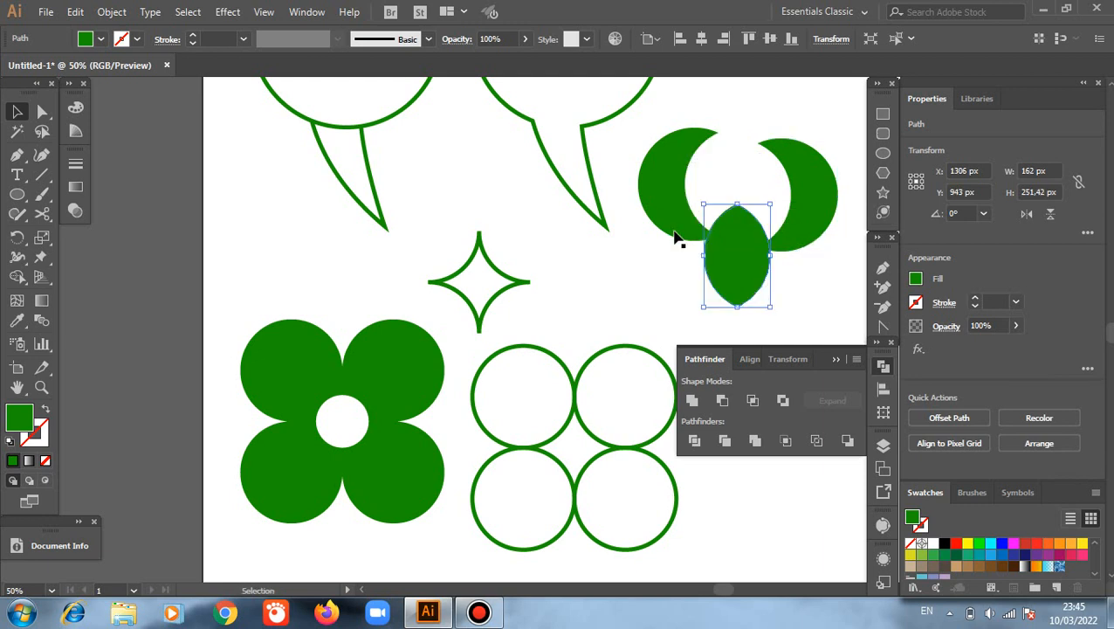
drag(651, 206, 630, 194)
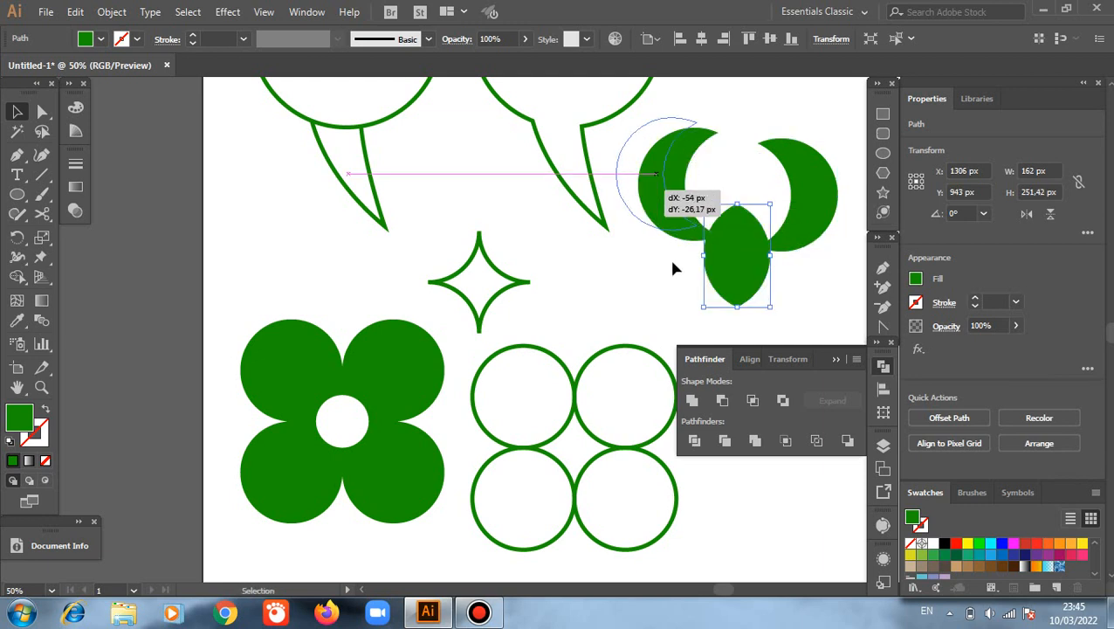
drag(729, 276, 720, 299)
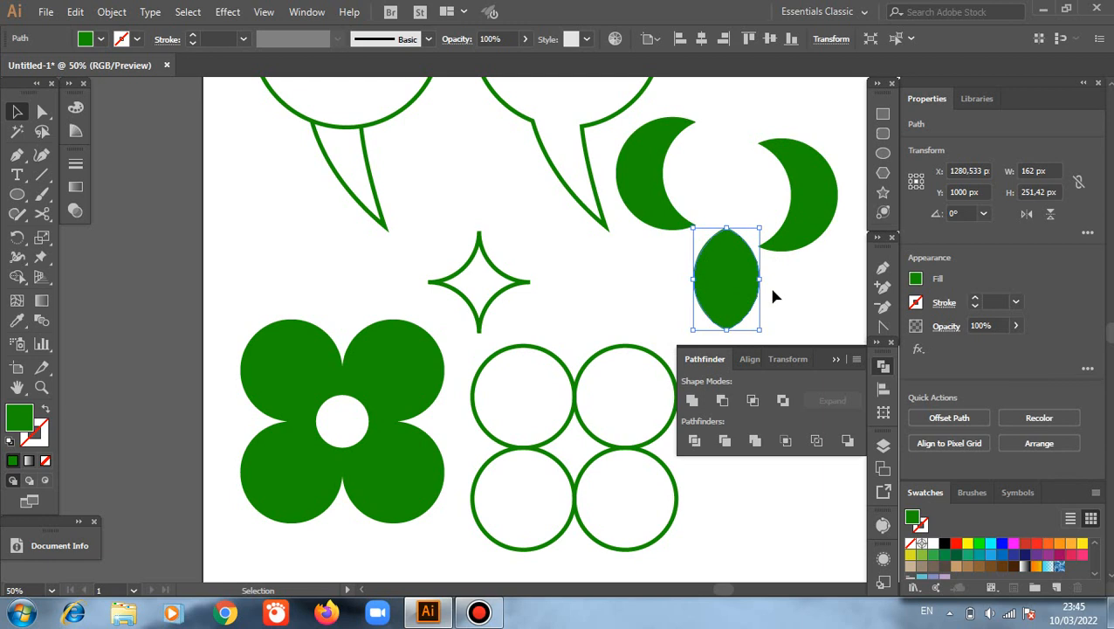
drag(827, 213, 800, 173)
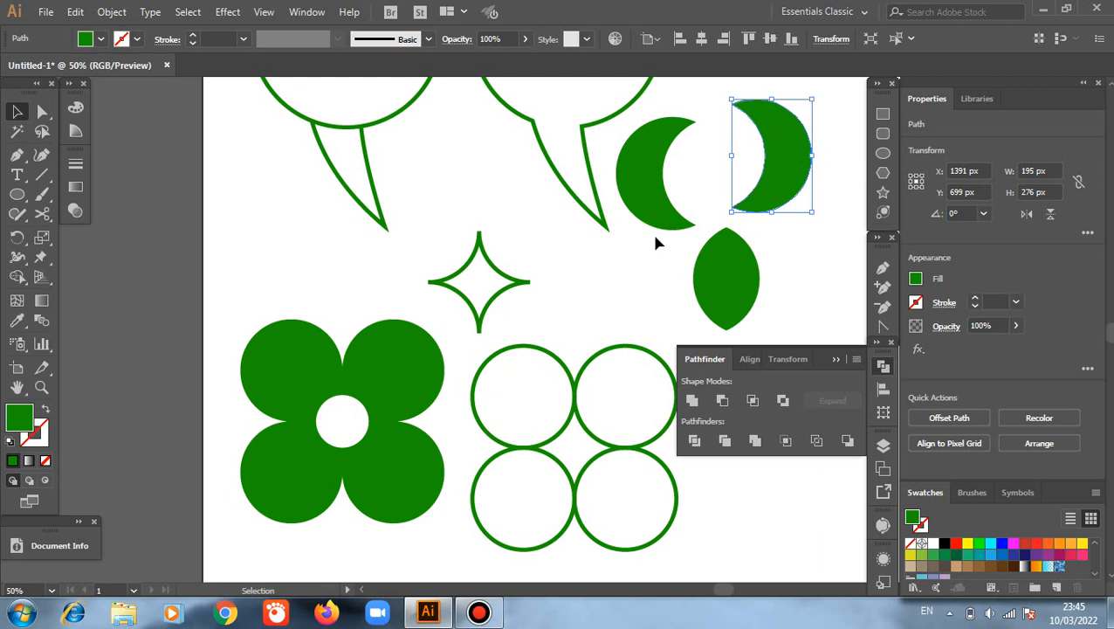
Step: Collapse the Pathfinder panel and delete all the artwork from the artboard
scroll(657, 243, down, 2)
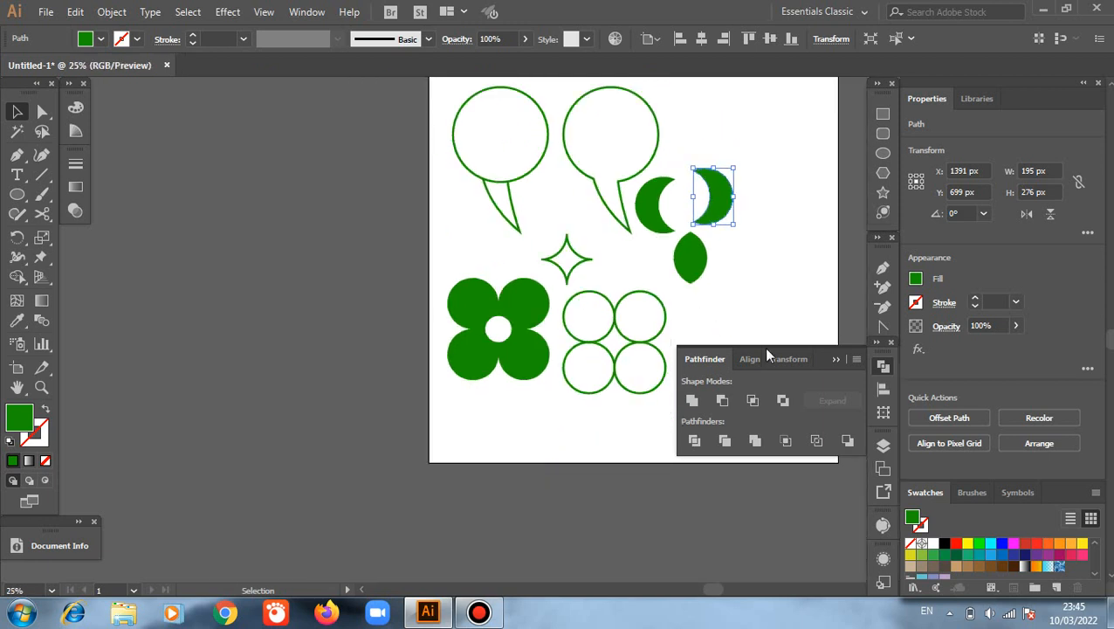
click(834, 360)
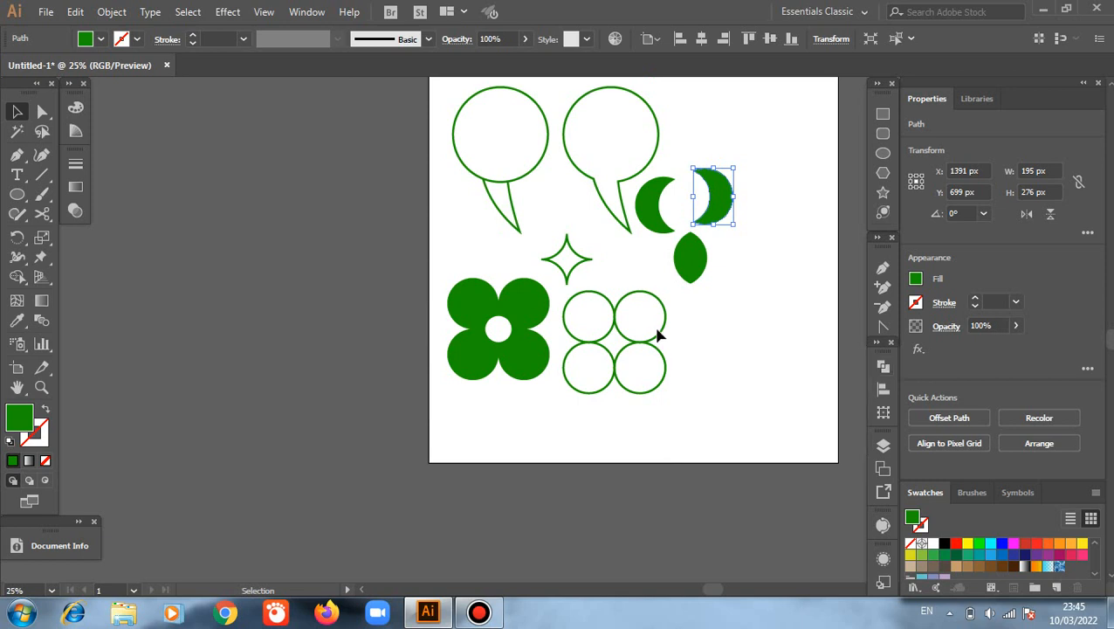
scroll(637, 305, up, 2)
drag(430, 126, 733, 460)
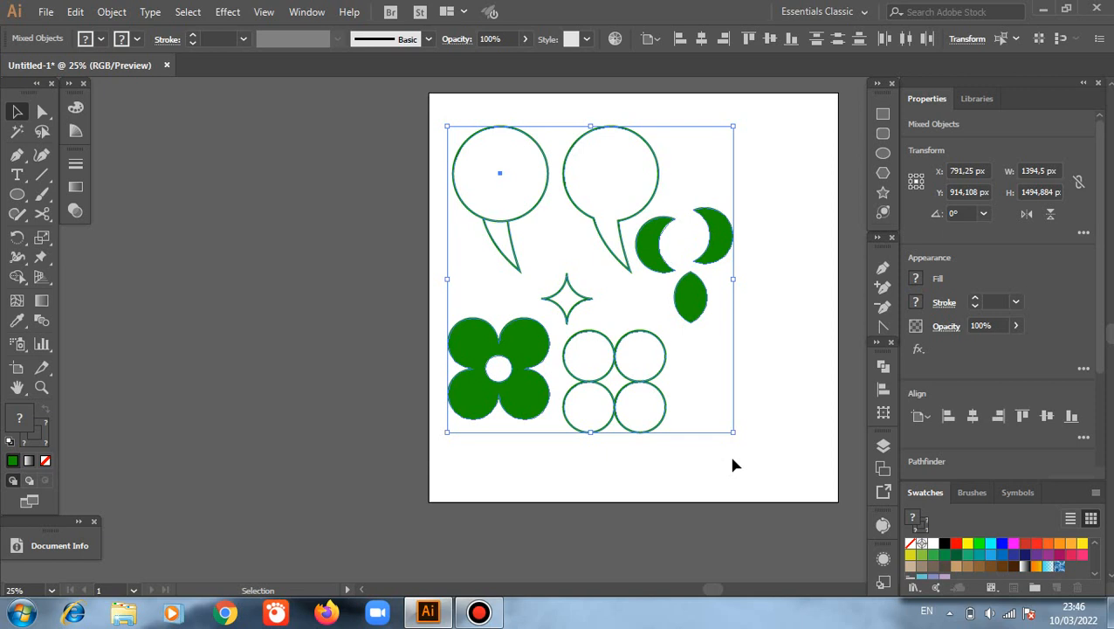
key(Delete)
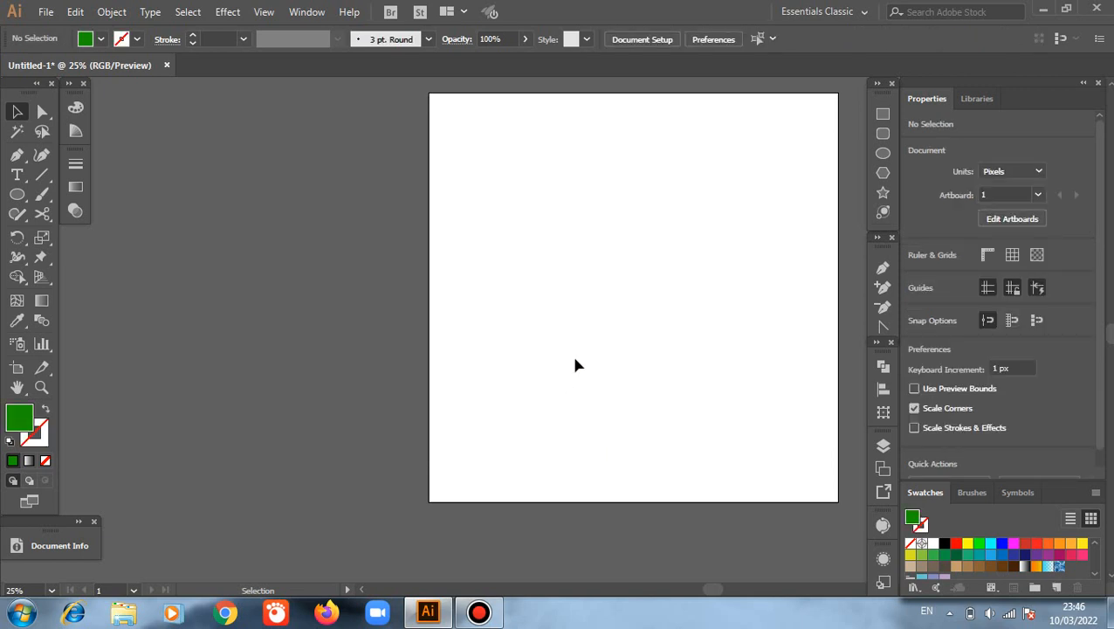
Step: Draw a green square about 500 px wide and place two overlapping copies, one to its right and one centred lower down
scroll(574, 365, up, 2)
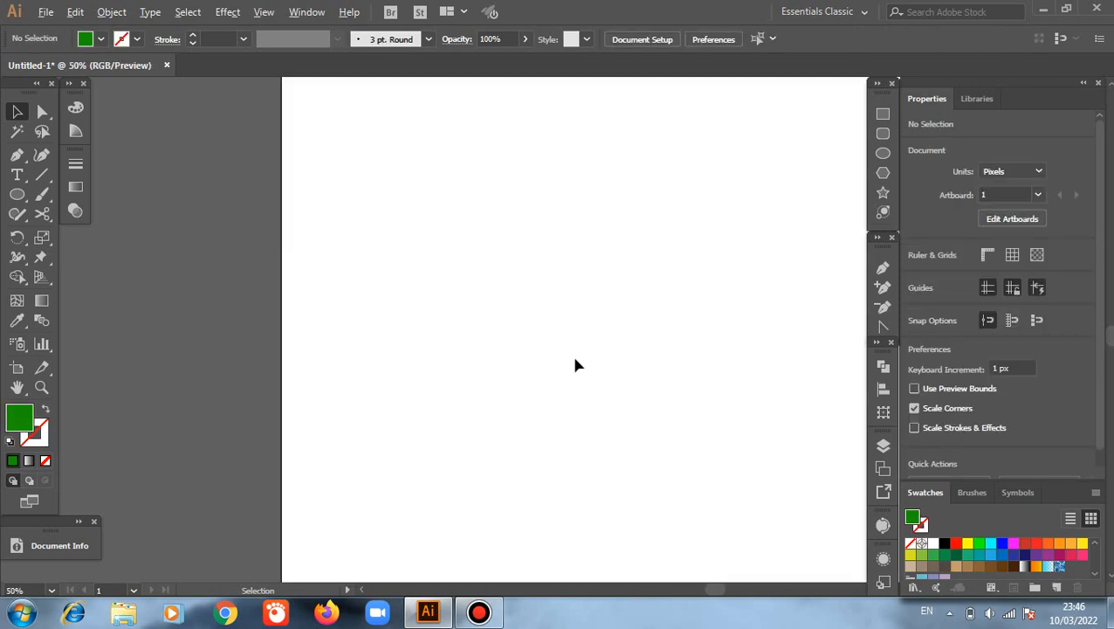
click(17, 388)
drag(393, 370, 334, 381)
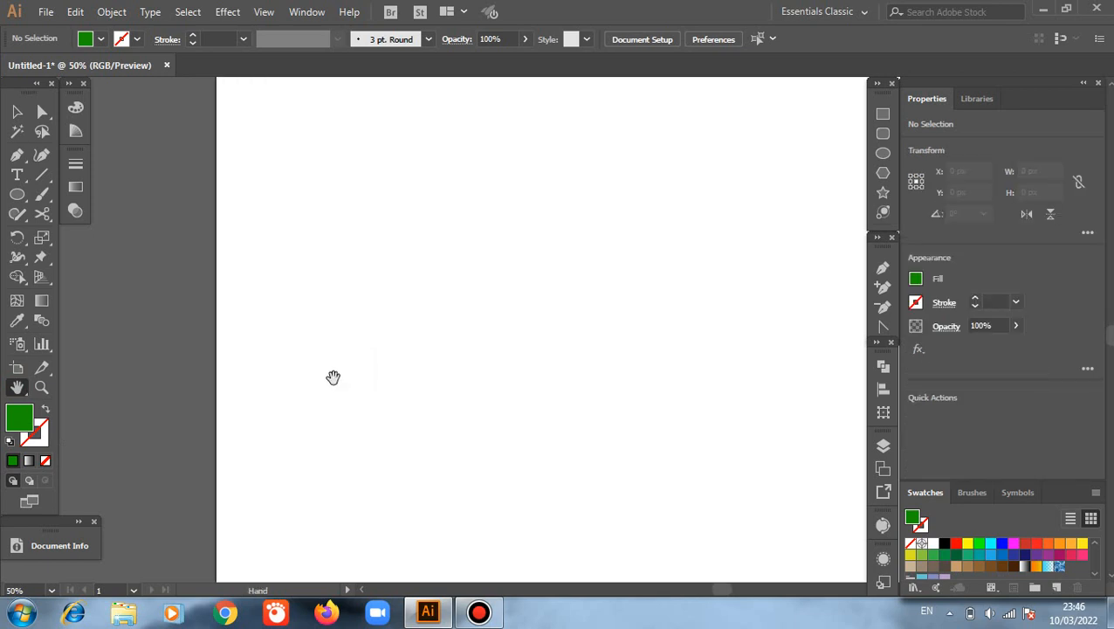
click(883, 115)
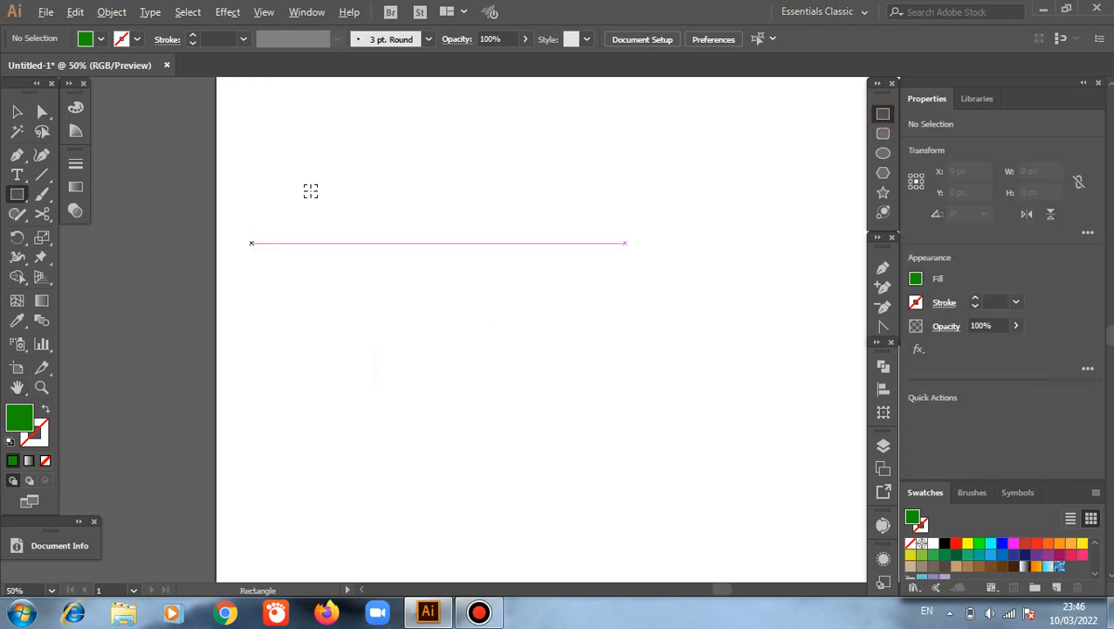
drag(286, 167, 388, 257)
key(v)
drag(297, 207, 550, 289)
click(477, 370)
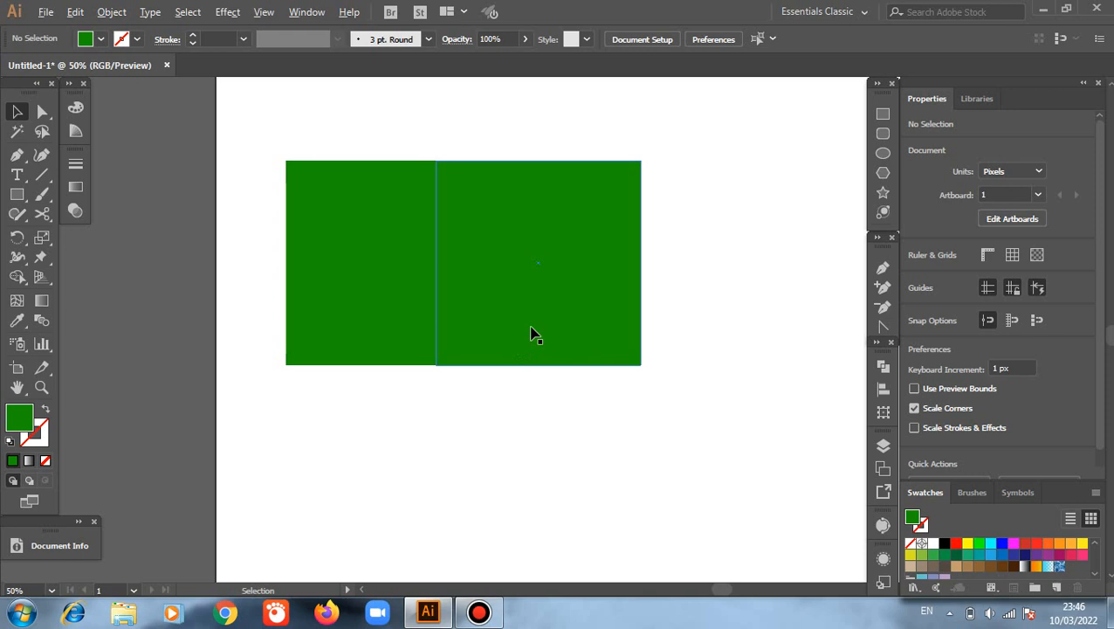
drag(542, 339, 472, 435)
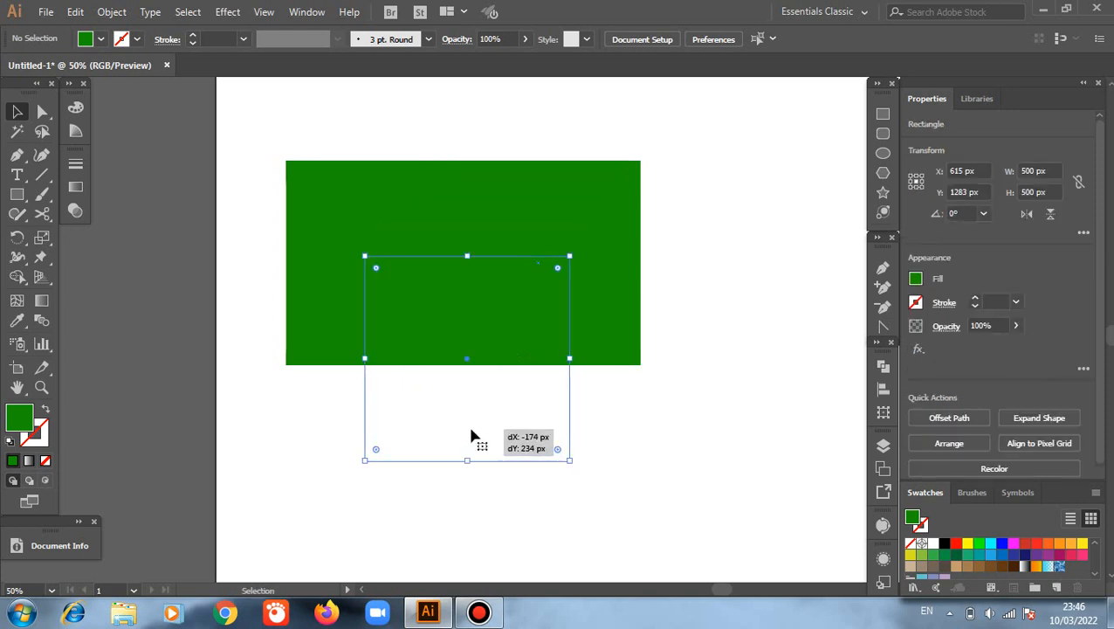
Step: Swap fill and stroke on all three squares to leave 1 pt green outlines without fill, and deselect them
drag(286, 91, 606, 386)
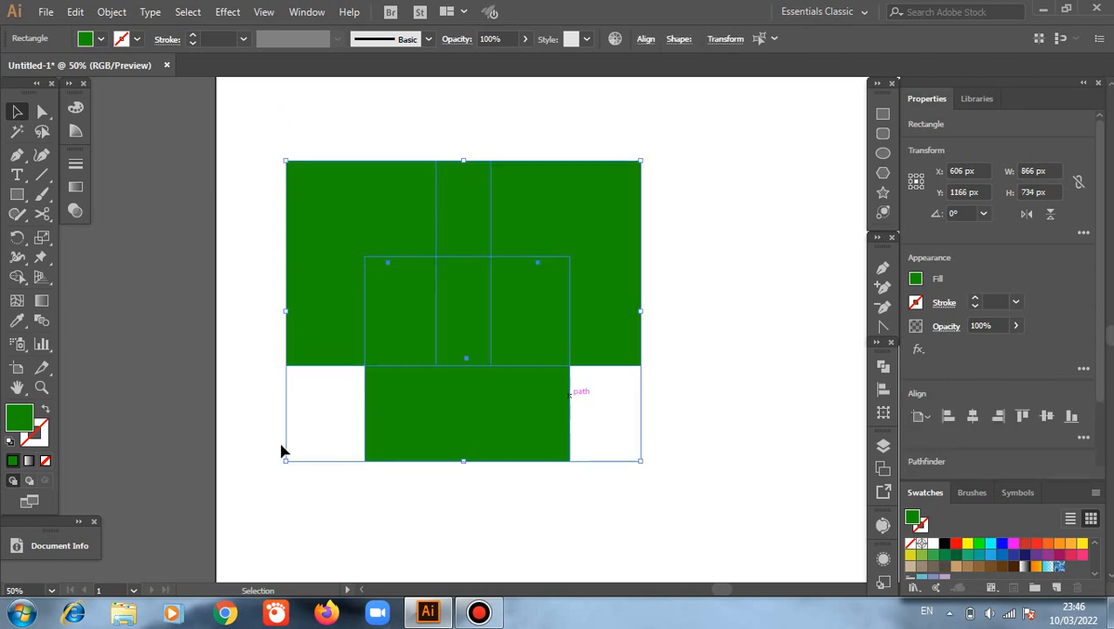
click(46, 411)
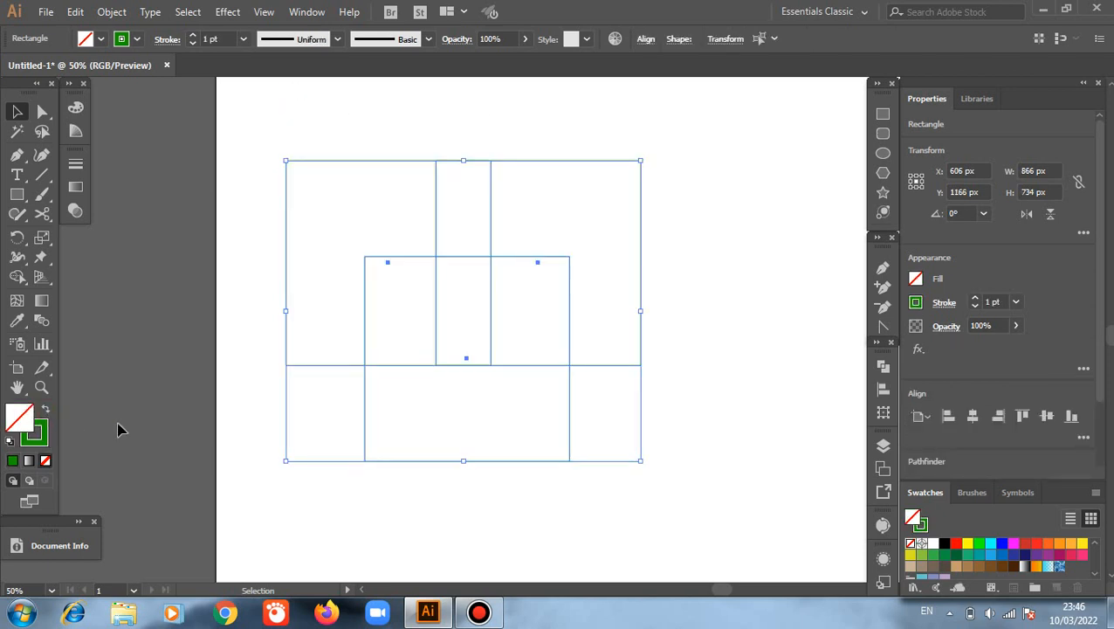
click(194, 377)
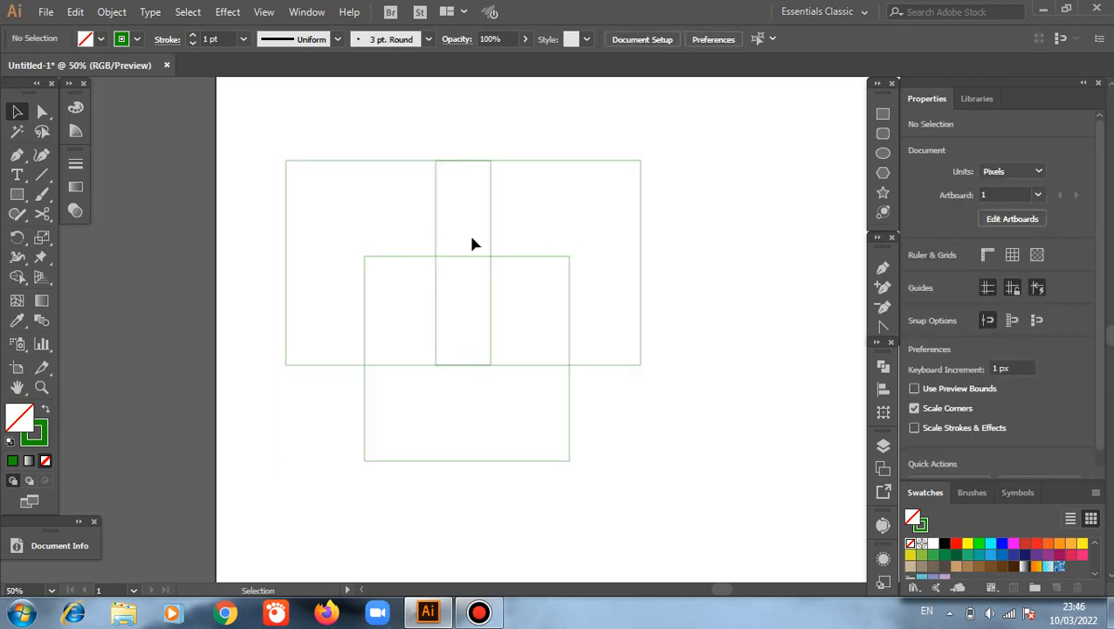
Step: Try to fill the central overlap of the unselected squares with bright green using the Live Paint Bucket
click(16, 280)
click(14, 279)
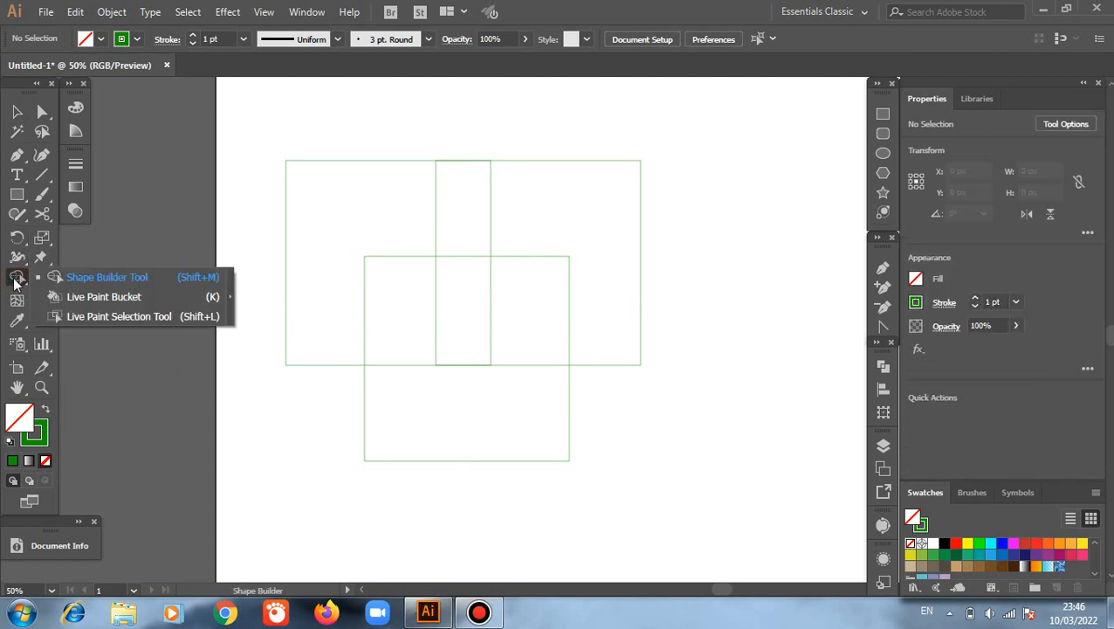
click(75, 297)
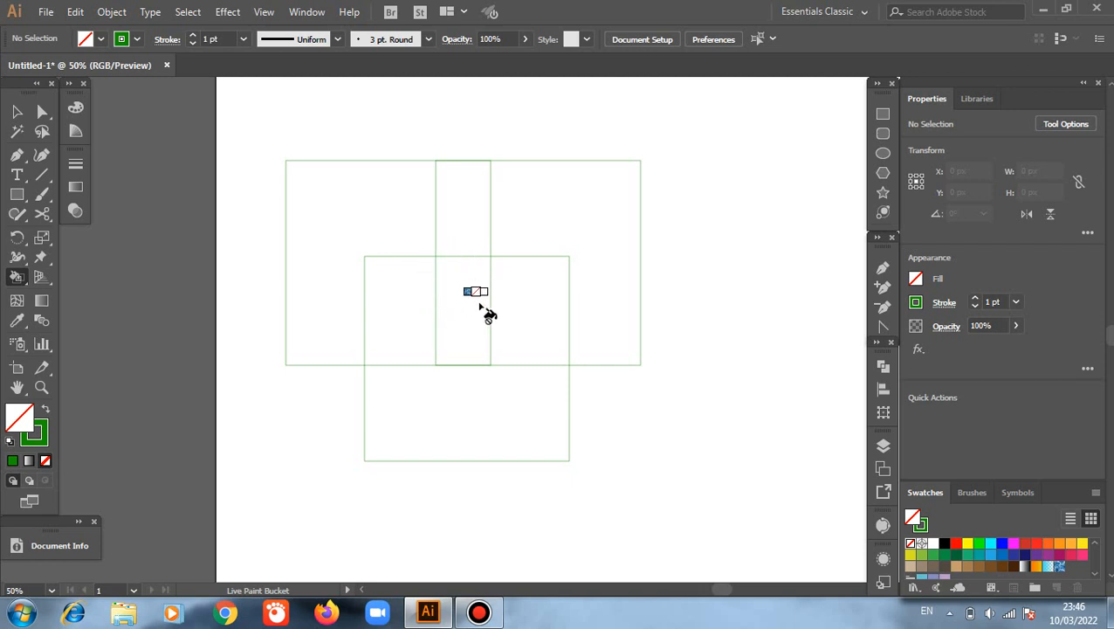
click(453, 302)
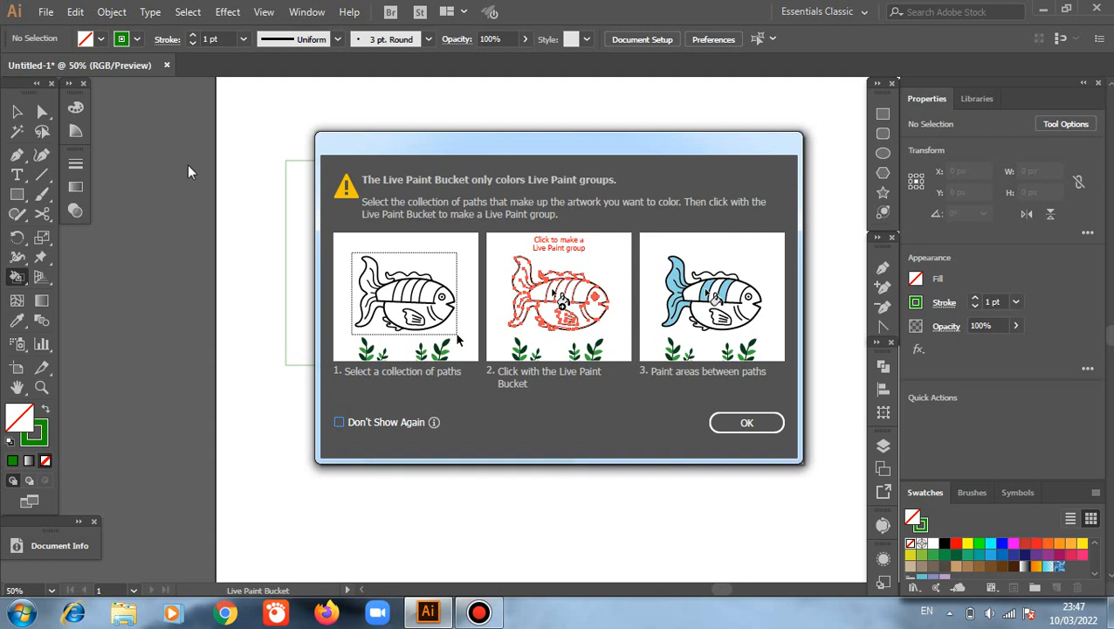
click(746, 421)
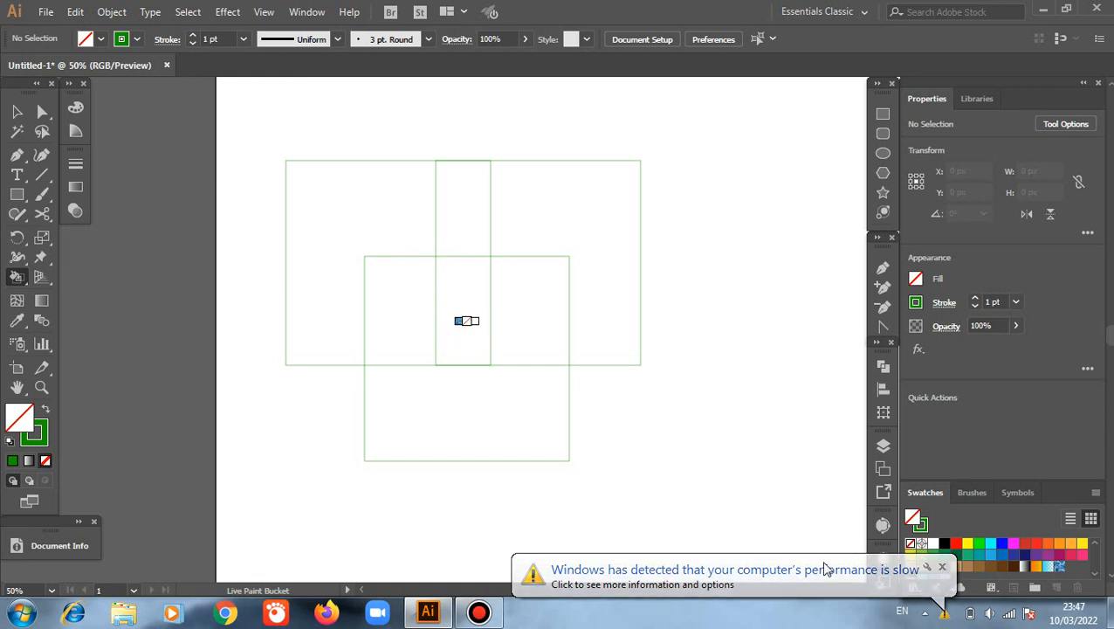
click(980, 545)
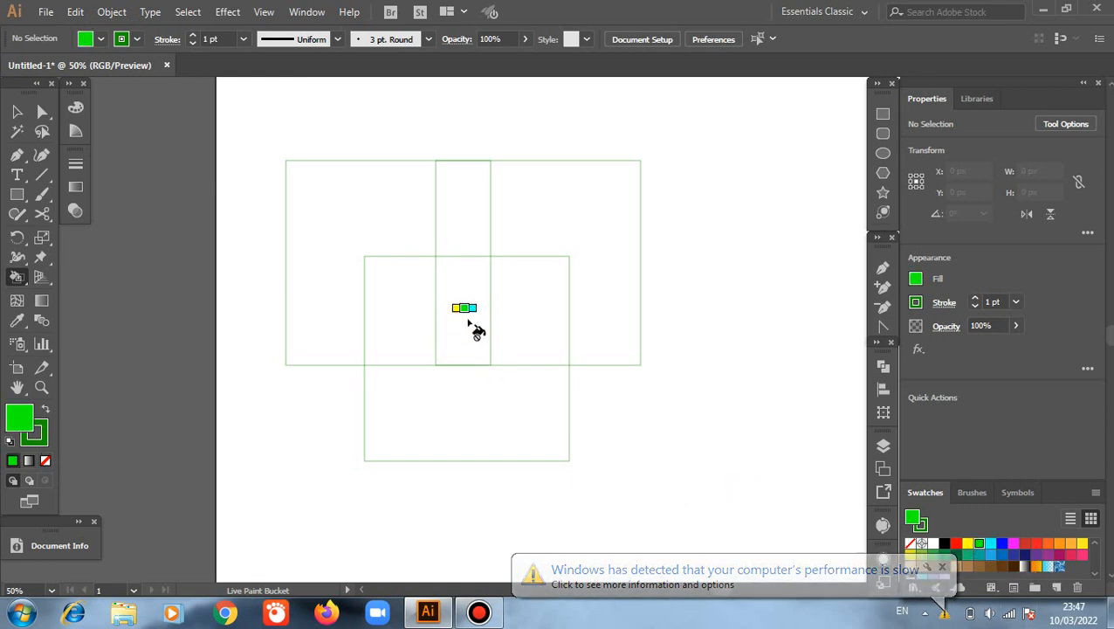
click(470, 326)
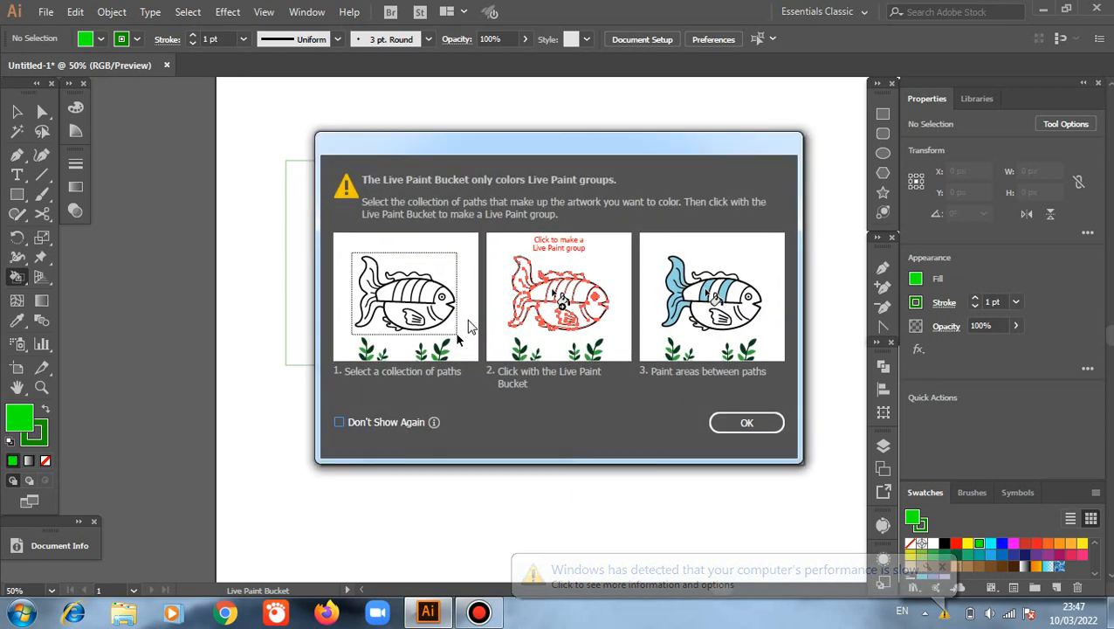
click(745, 423)
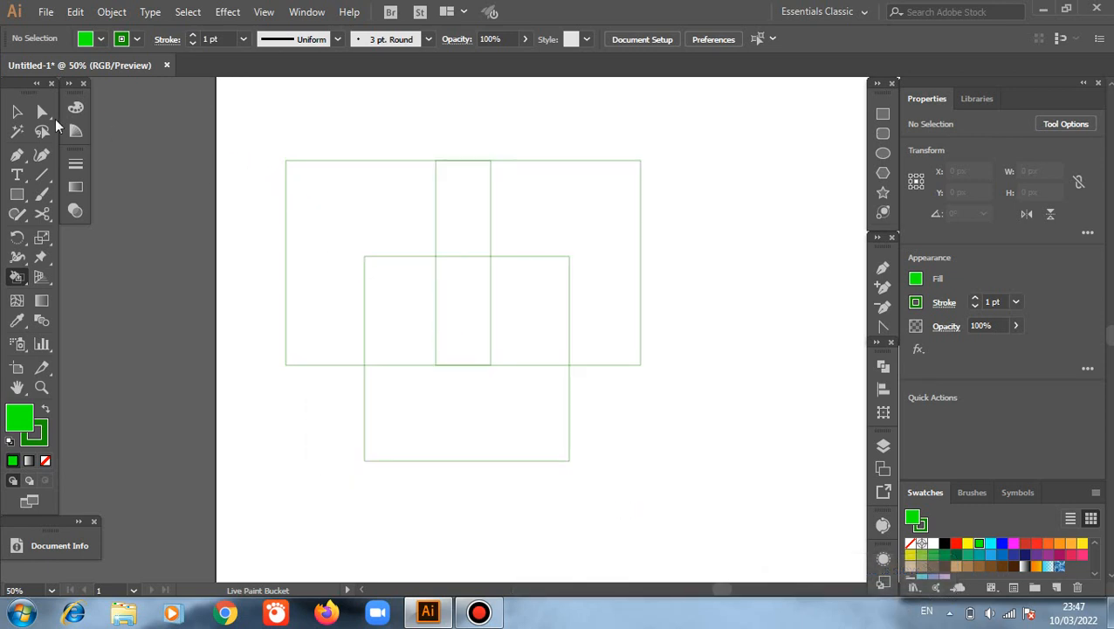
Step: Select all three outlined squares and turn them into a Live Paint group with the Live Paint Bucket
click(17, 111)
drag(220, 128, 702, 408)
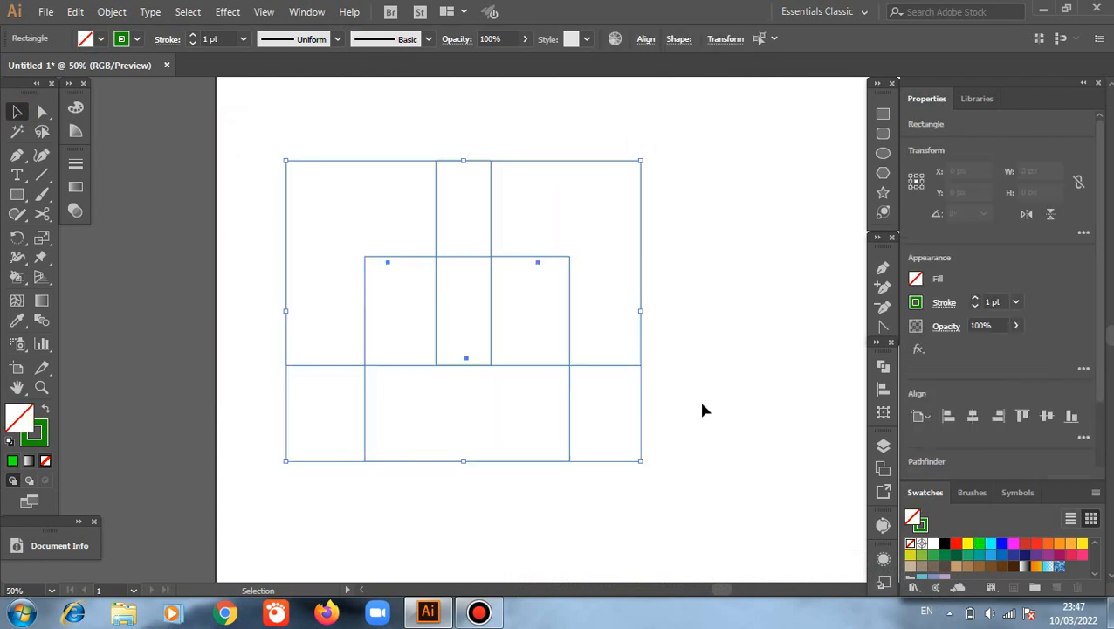
click(17, 276)
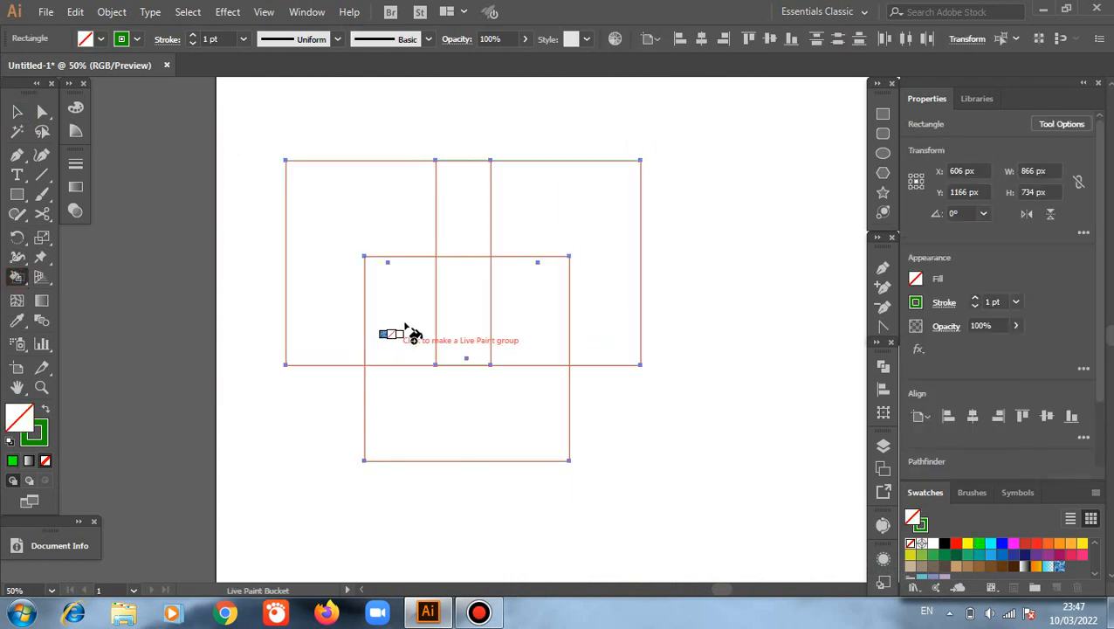
click(452, 311)
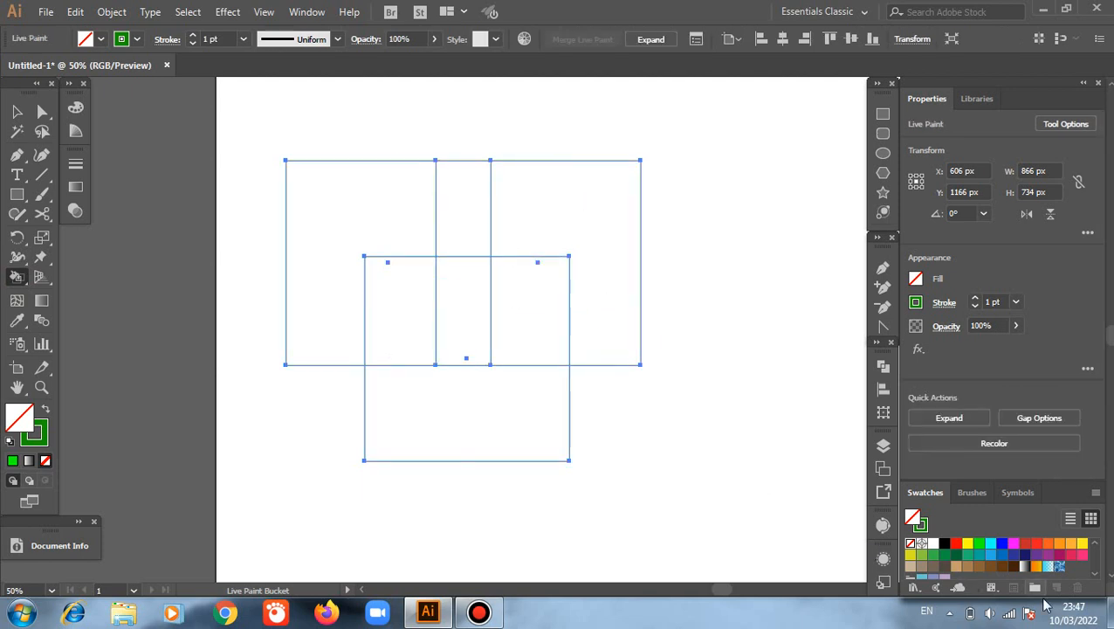
Step: Paint the central overlap of the squares bright green and the lower part of the bottom square black
click(979, 544)
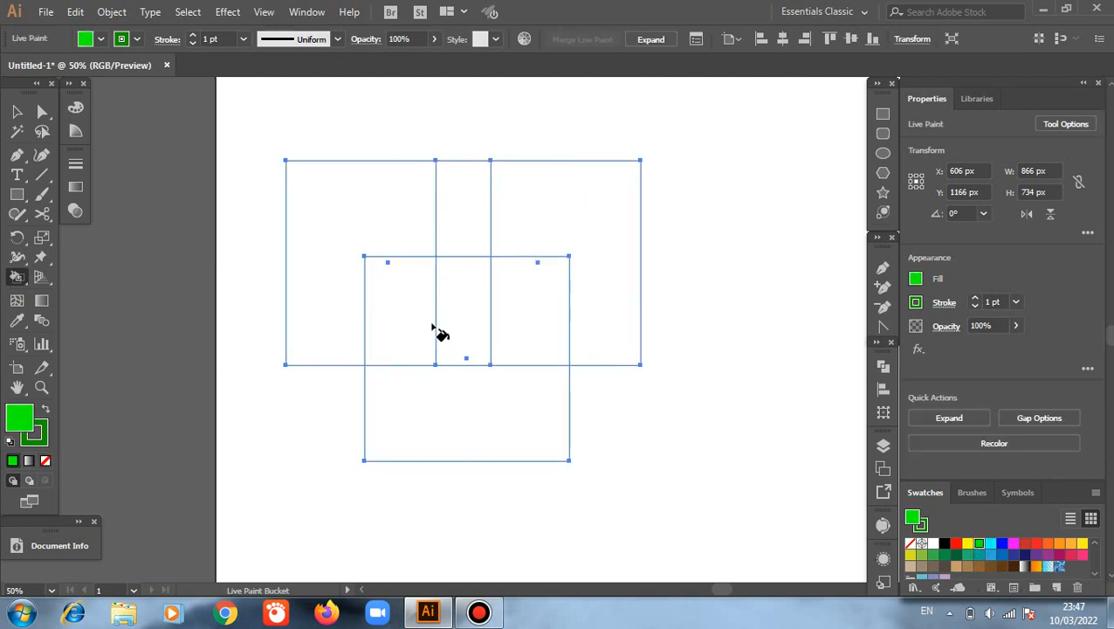
click(462, 307)
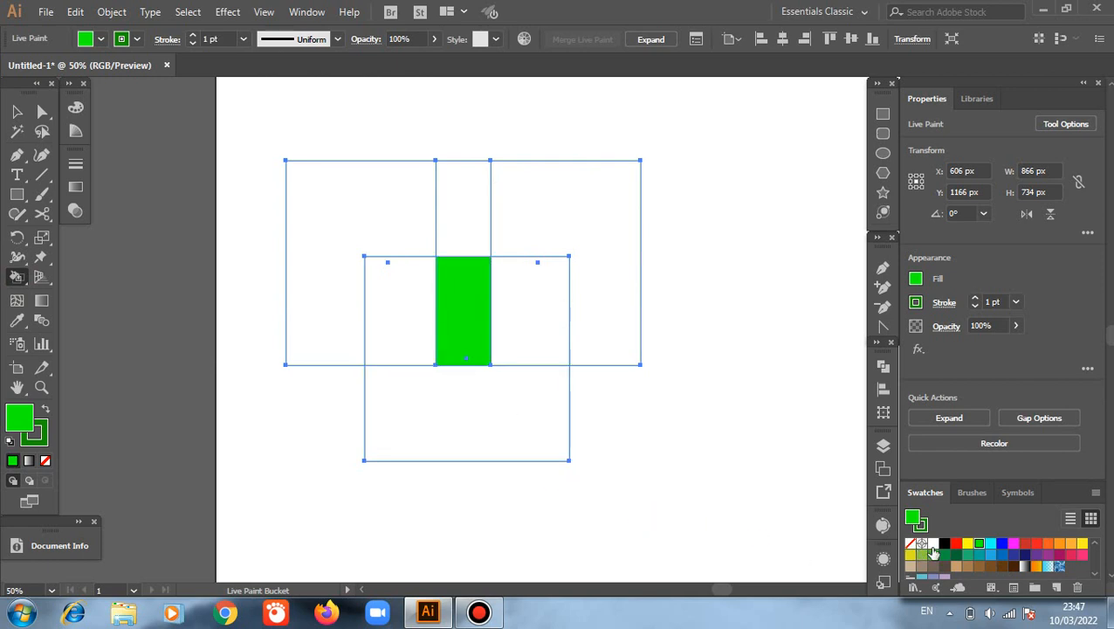
click(944, 544)
click(452, 445)
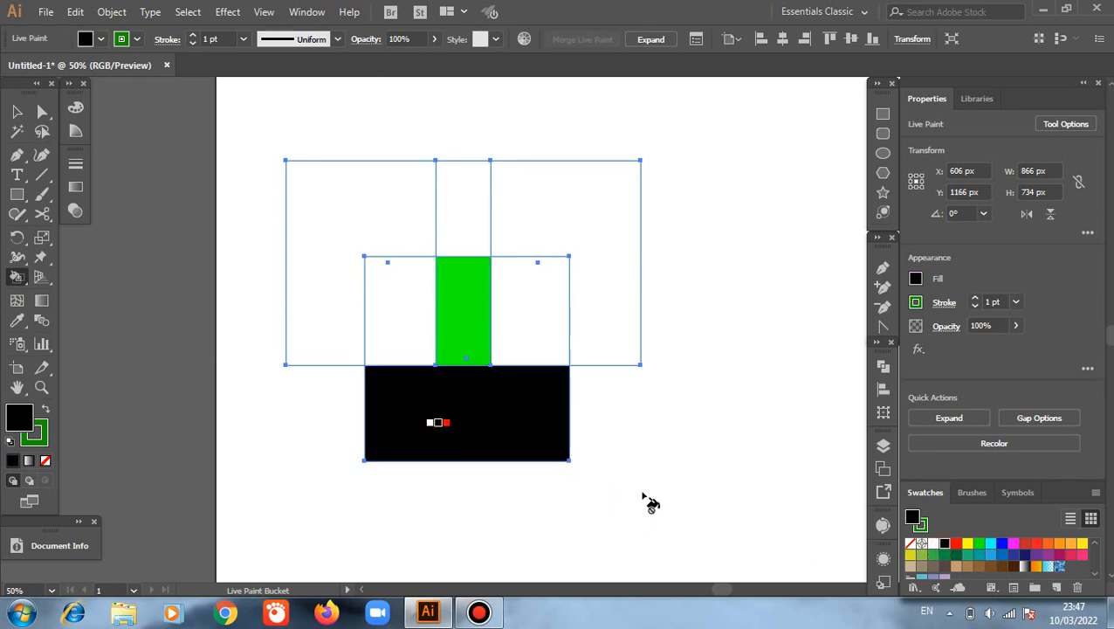
Step: Paint the overlap right of the bright green area yellow and the overlap left of it dark green
click(967, 544)
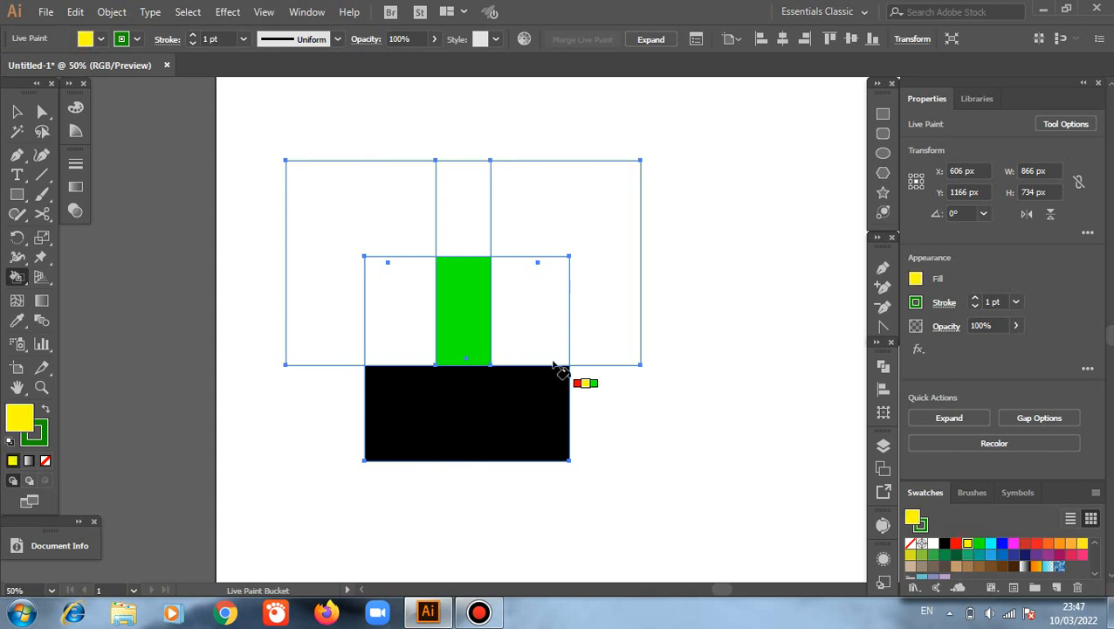
click(542, 333)
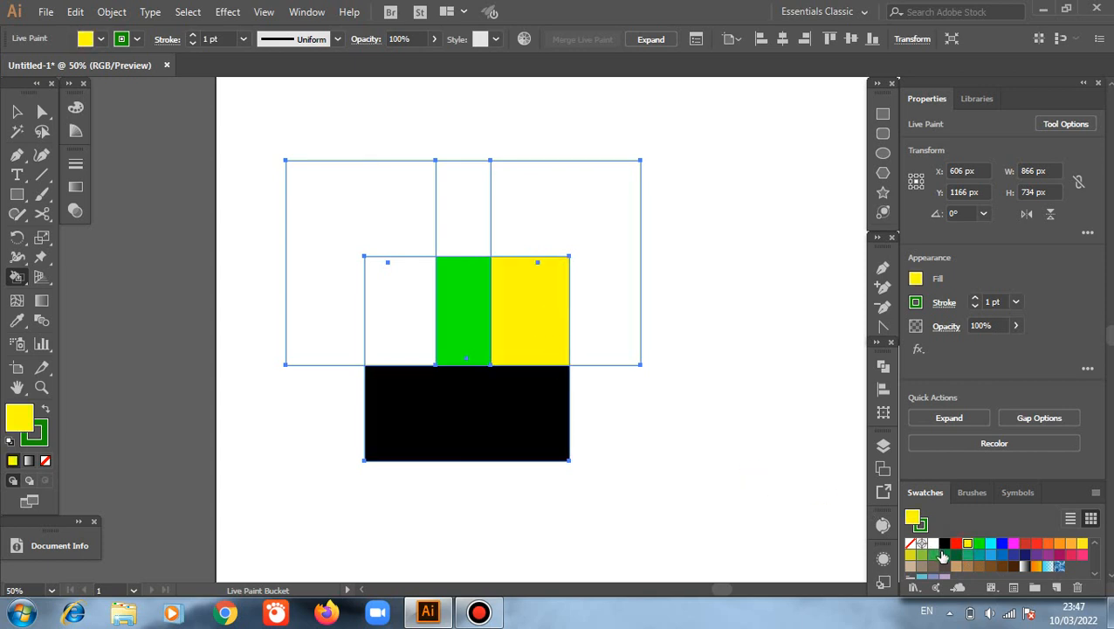
click(944, 555)
click(404, 308)
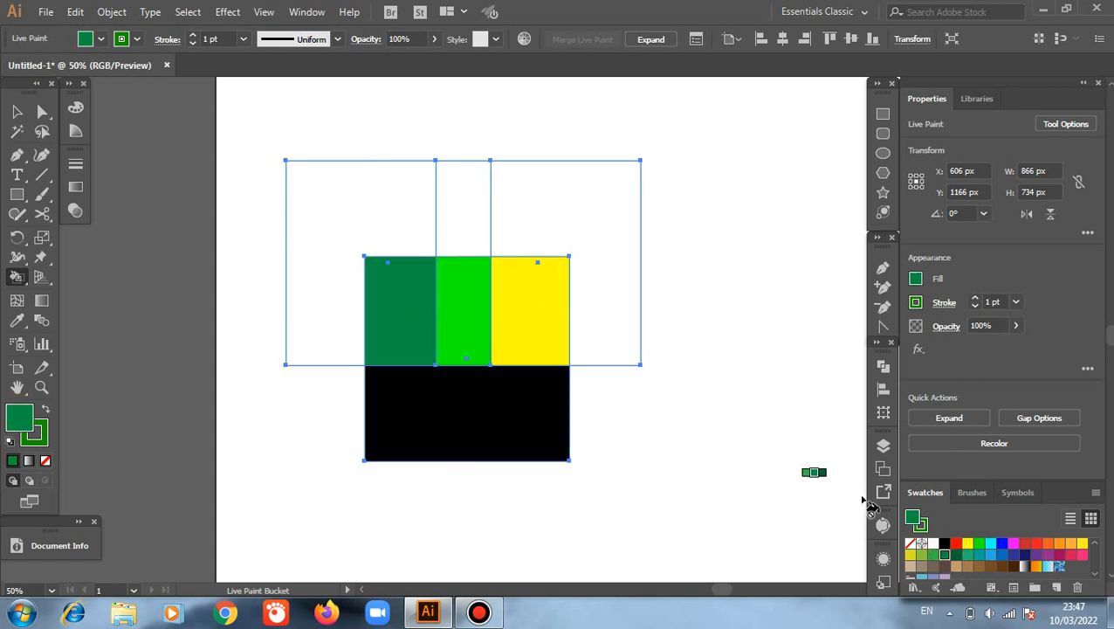
Step: Paint the remaining area of the left square tan and the upper overlap between the two top squares blue
click(958, 567)
click(305, 232)
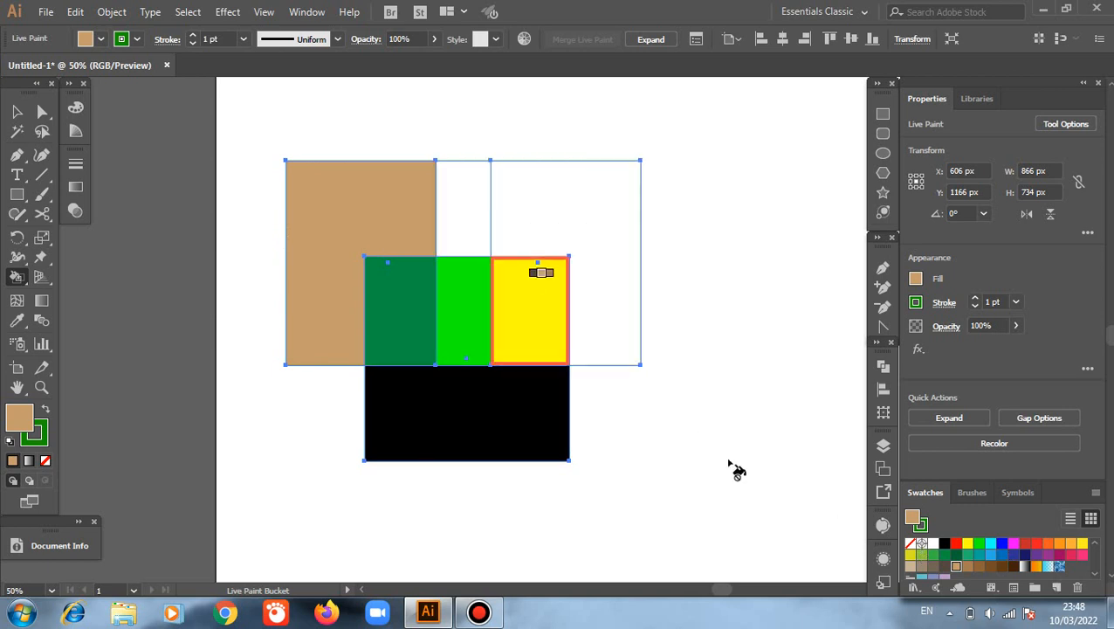
click(1003, 544)
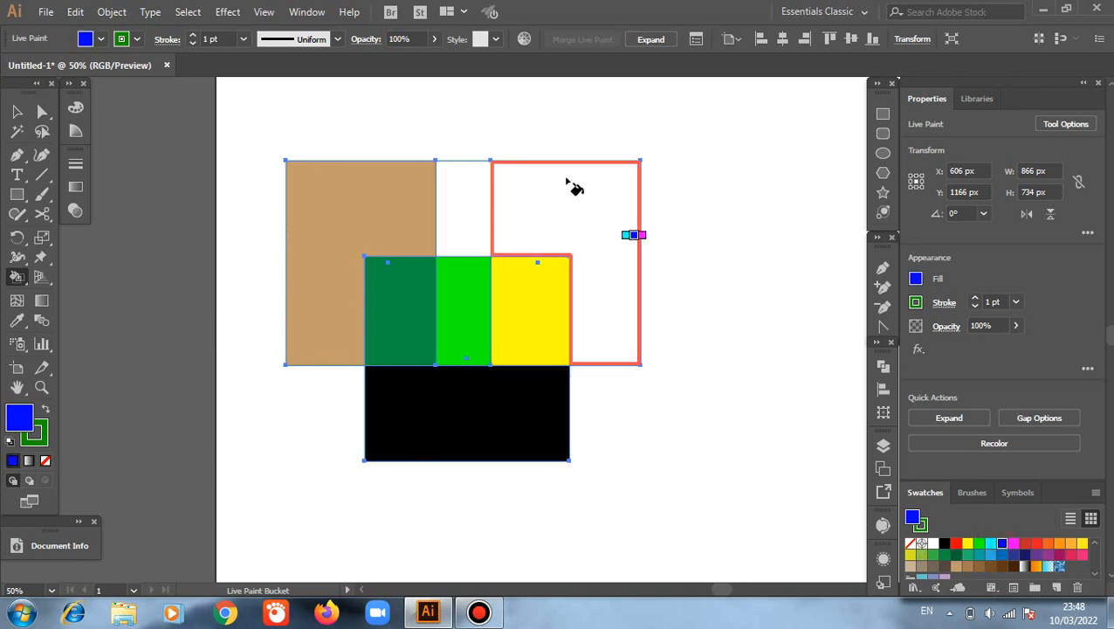
click(460, 209)
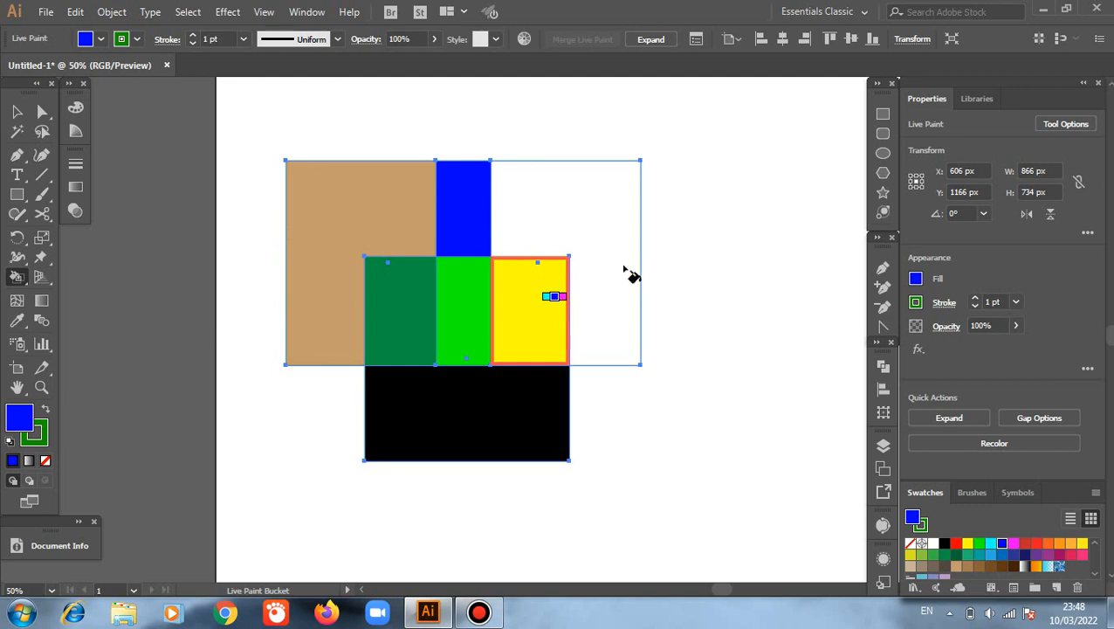
Step: Paint the remaining area of the right square teal and deselect the Live Paint group
click(979, 554)
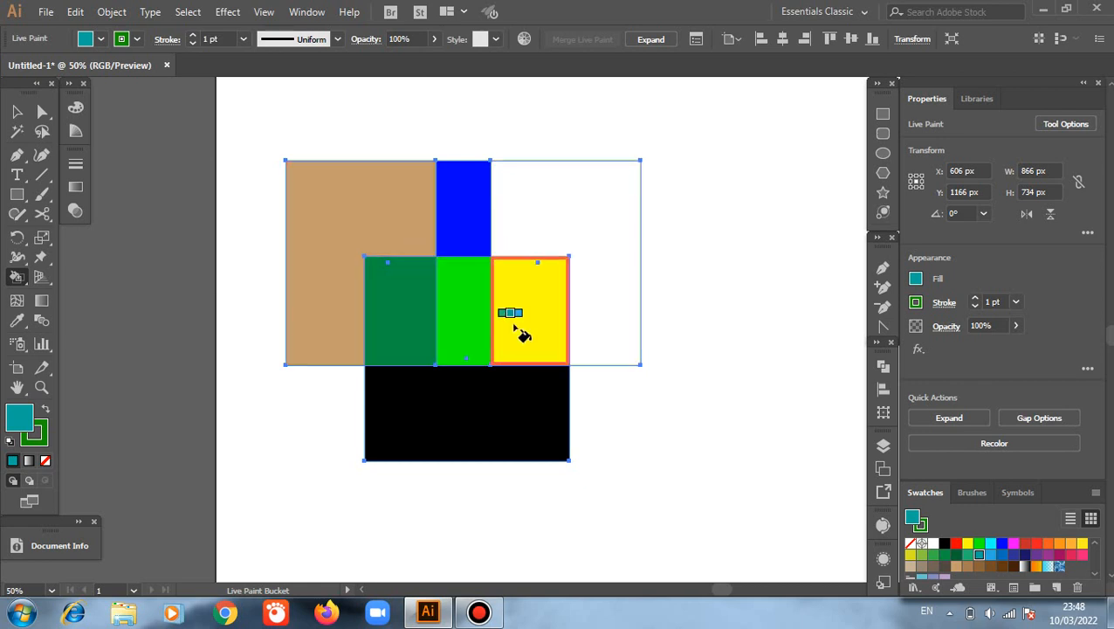
click(563, 220)
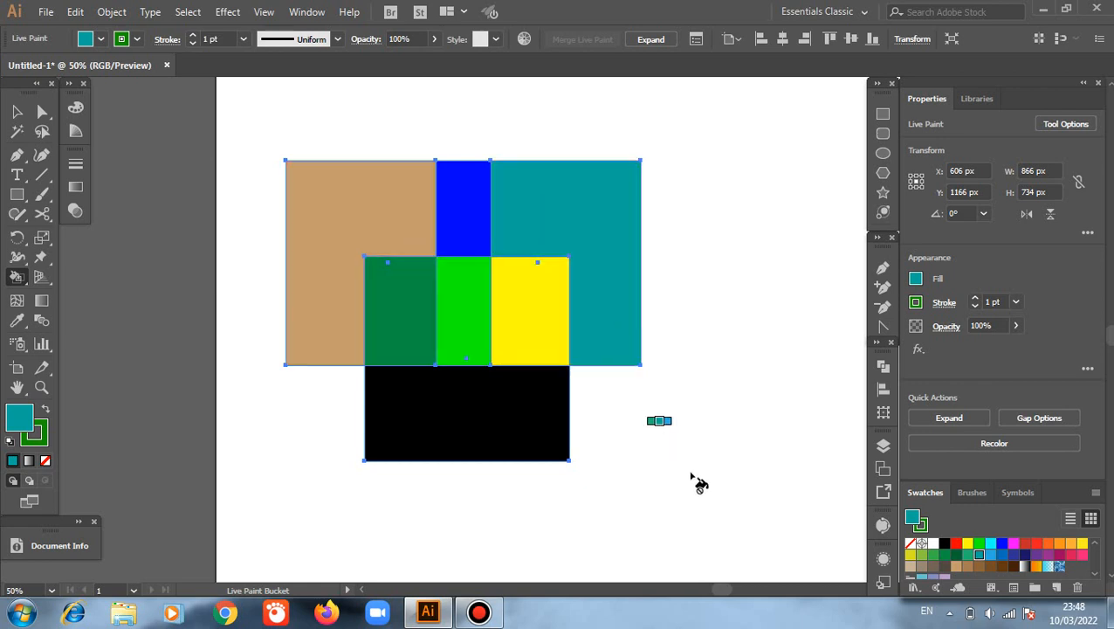
click(16, 111)
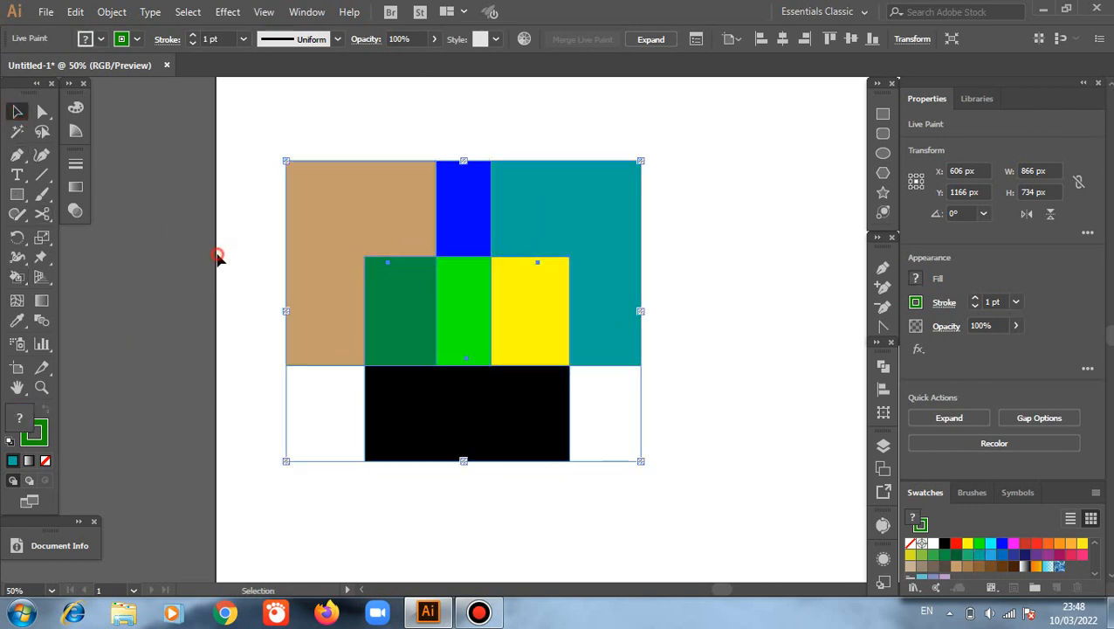
click(218, 257)
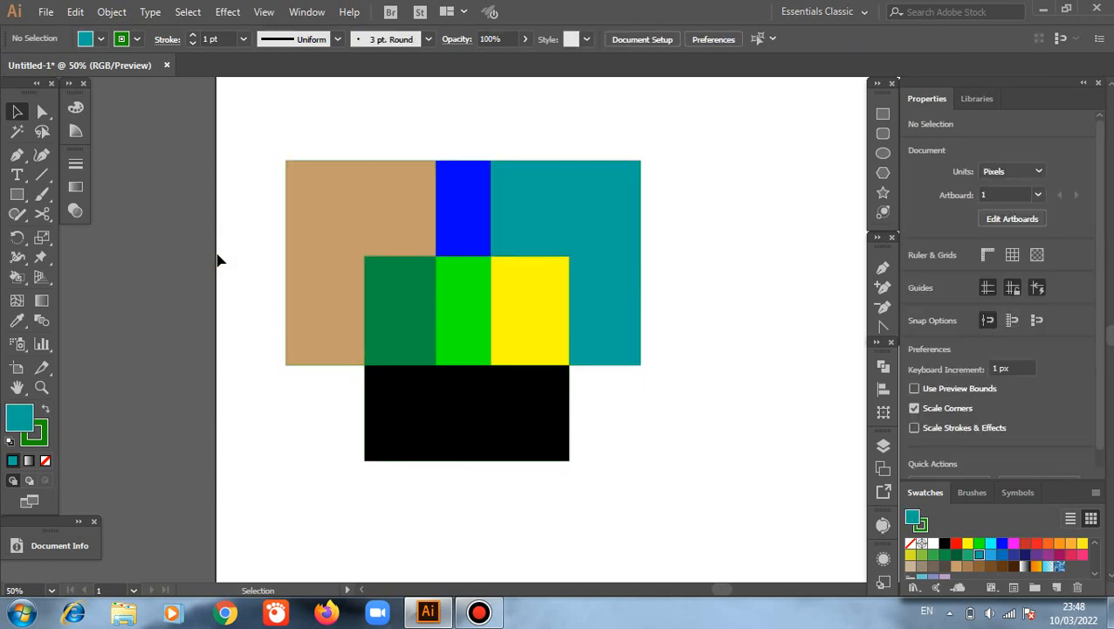
Step: Draw an open four-sided path about 270 by 196 px below the black area with the Pen tool, leaving a small gap at its upper-left corner
scroll(218, 259, down, 1)
scroll(218, 259, up, 1)
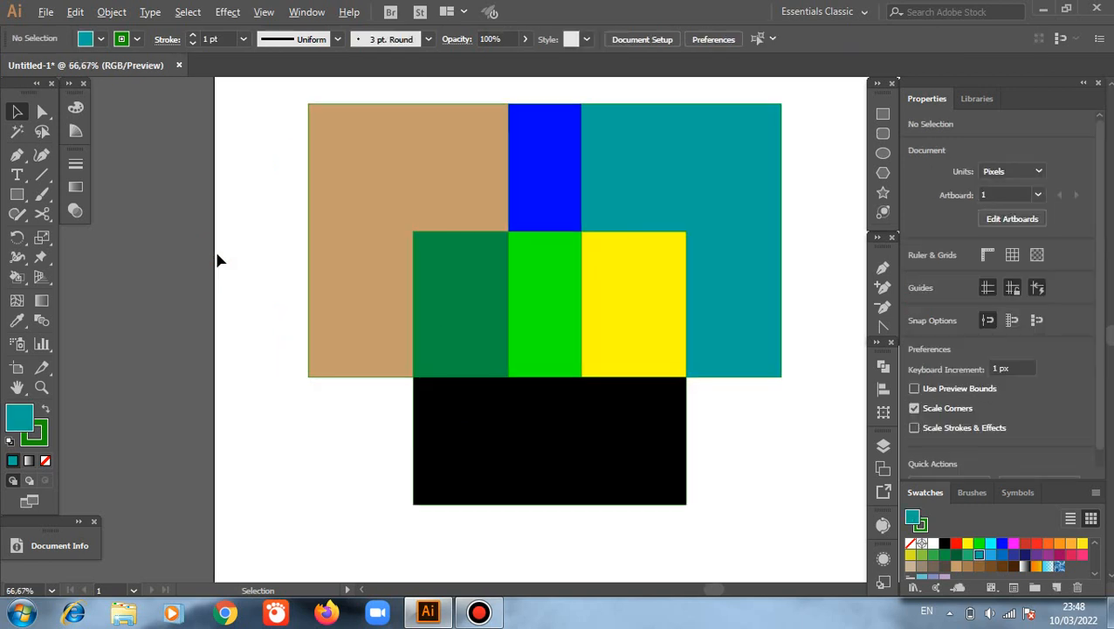
scroll(218, 260, down, 3)
scroll(218, 260, down, 1)
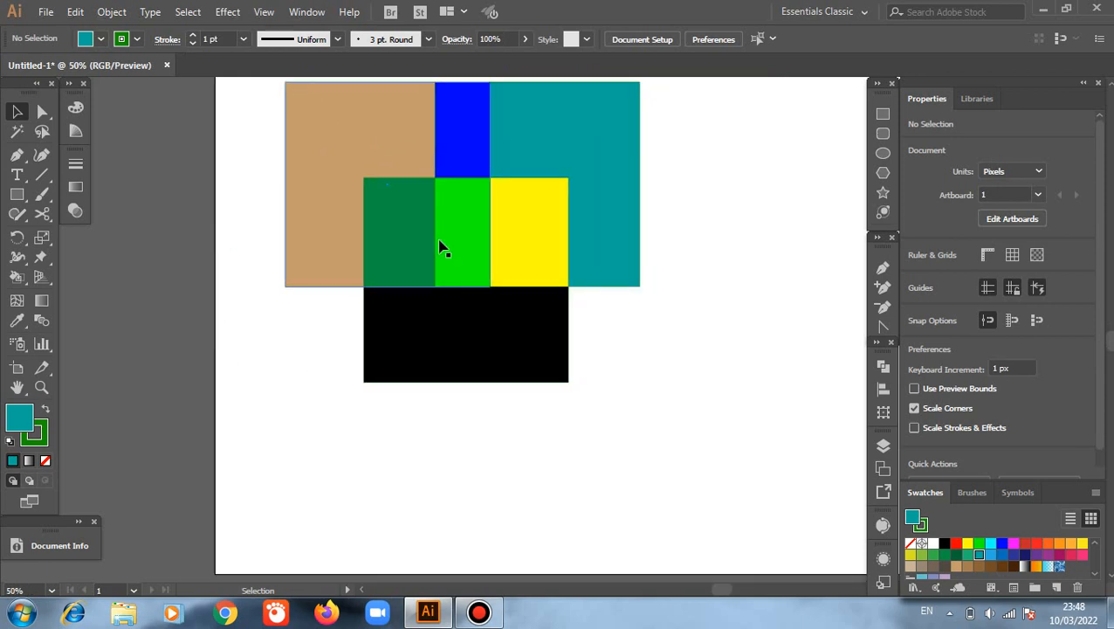
scroll(467, 405, down, 3)
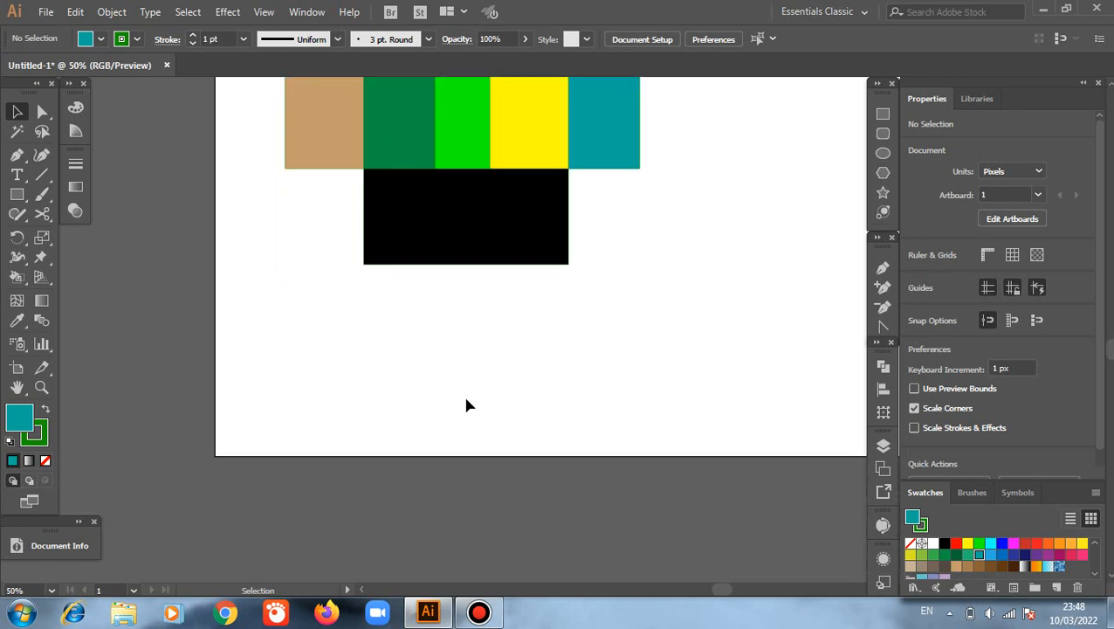
click(883, 114)
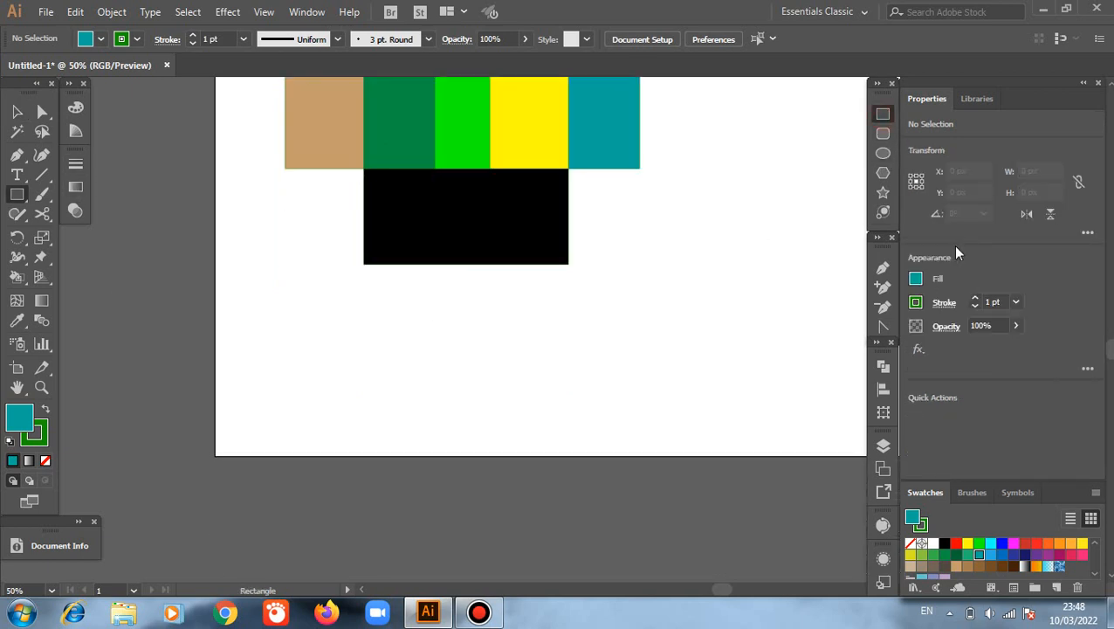
click(883, 267)
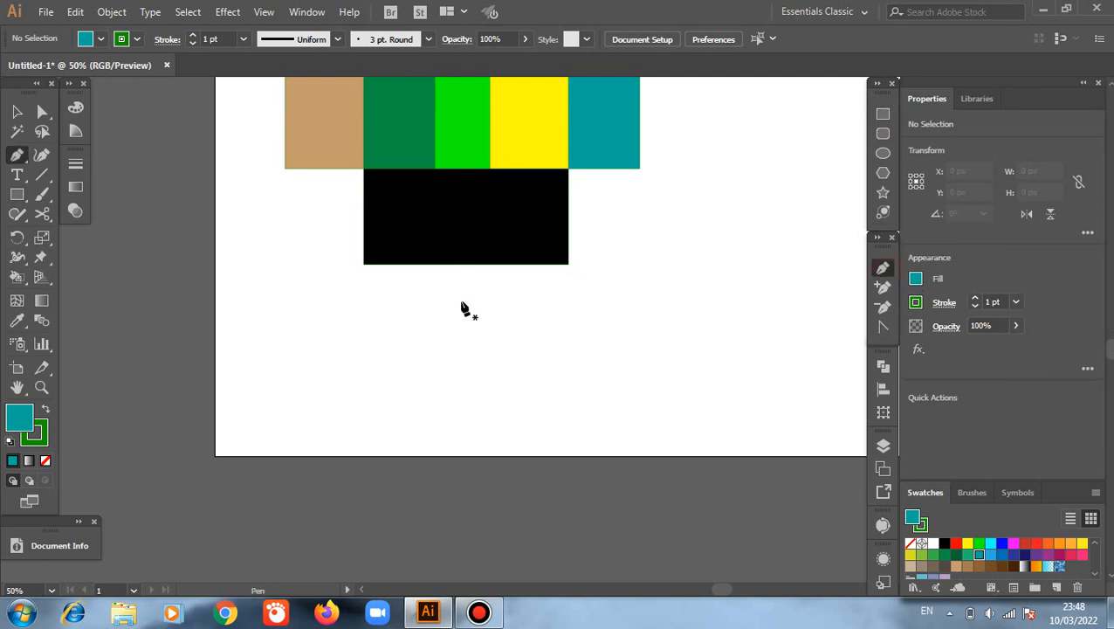
click(461, 302)
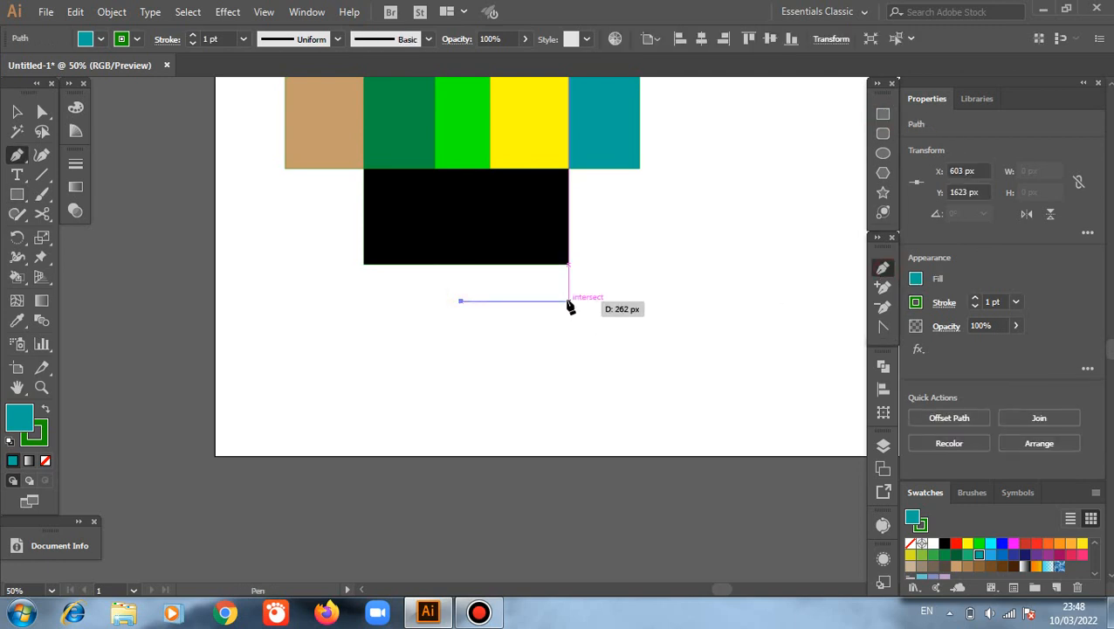
click(568, 301)
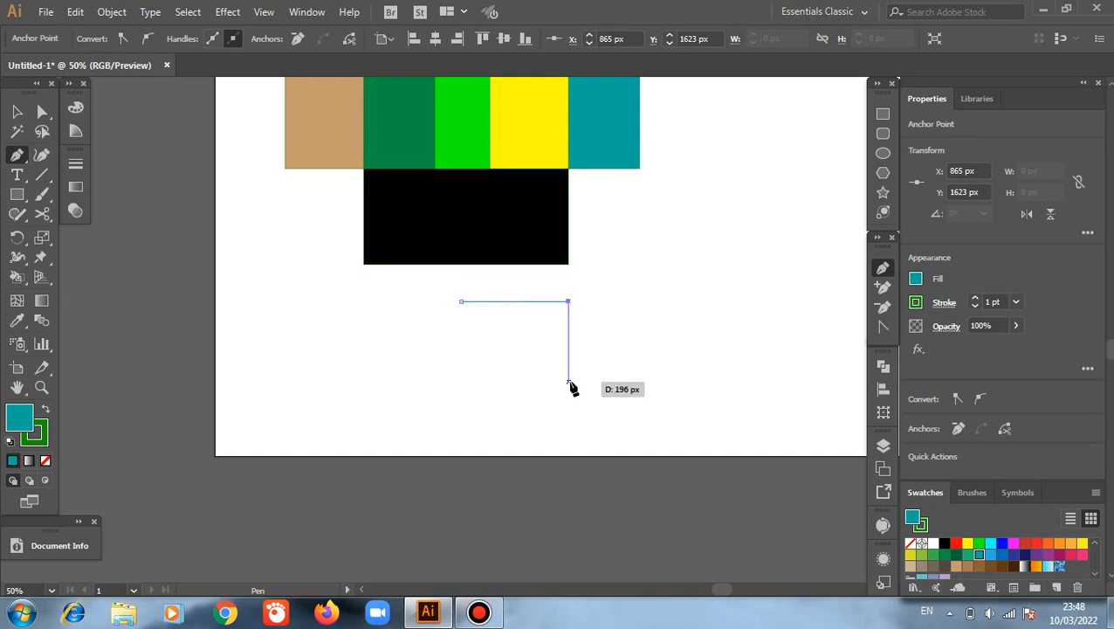
click(568, 381)
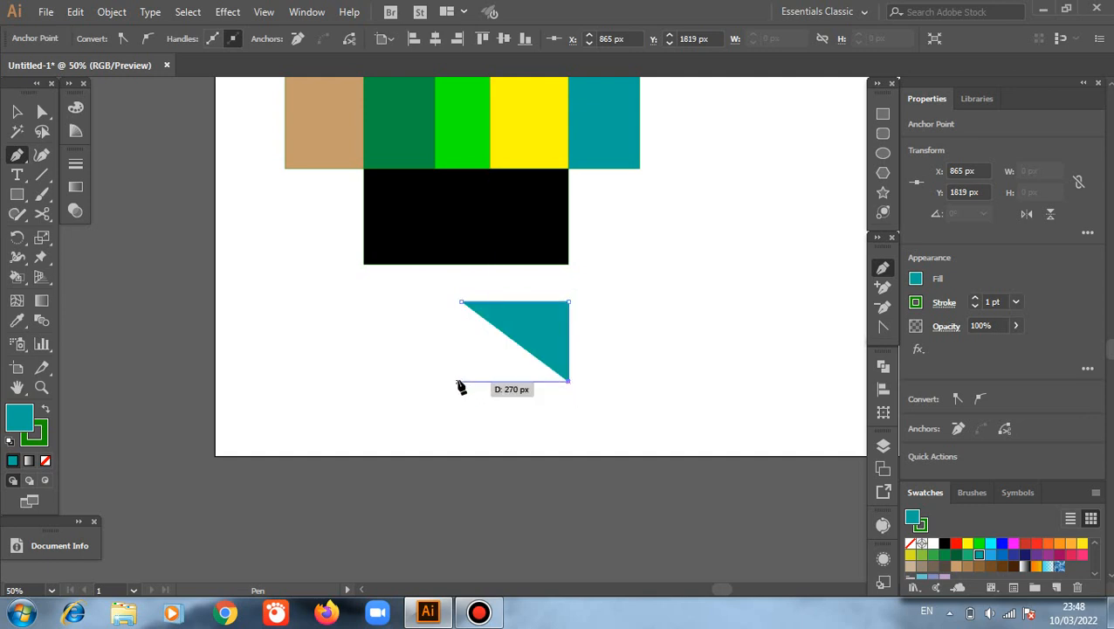
click(460, 382)
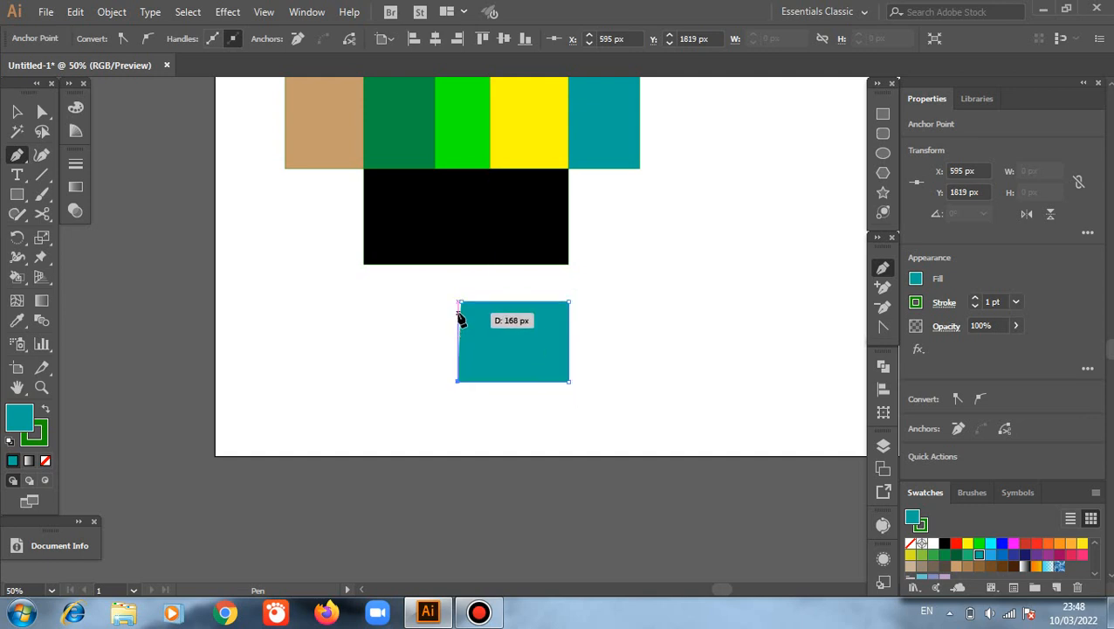
click(459, 303)
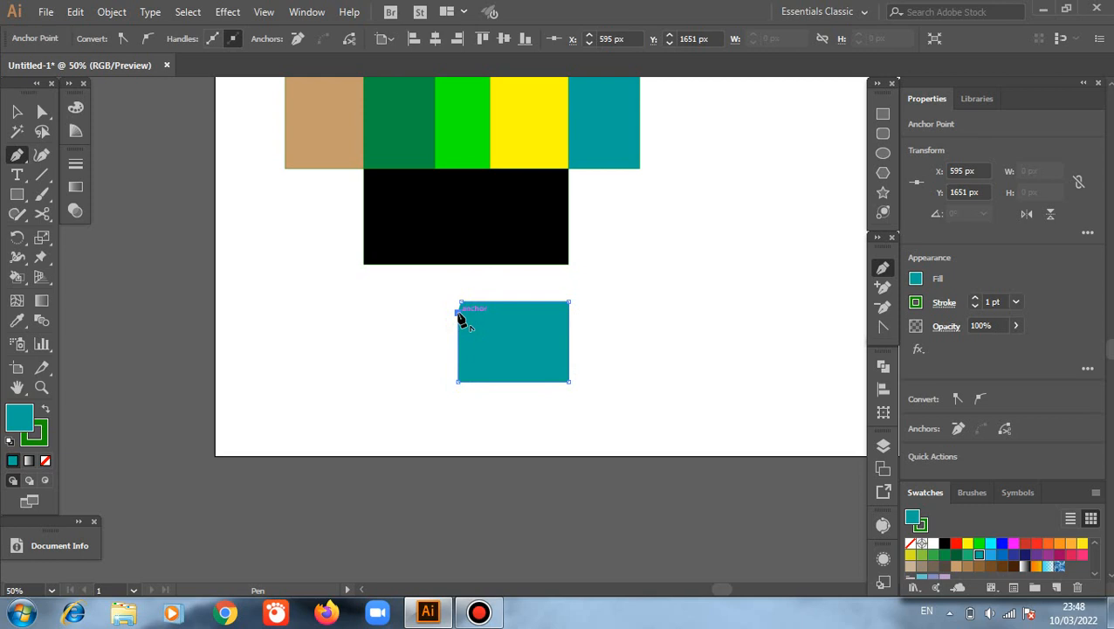
Step: Remove the fill from the open four-sided path and make its green stroke the active colour
key(v)
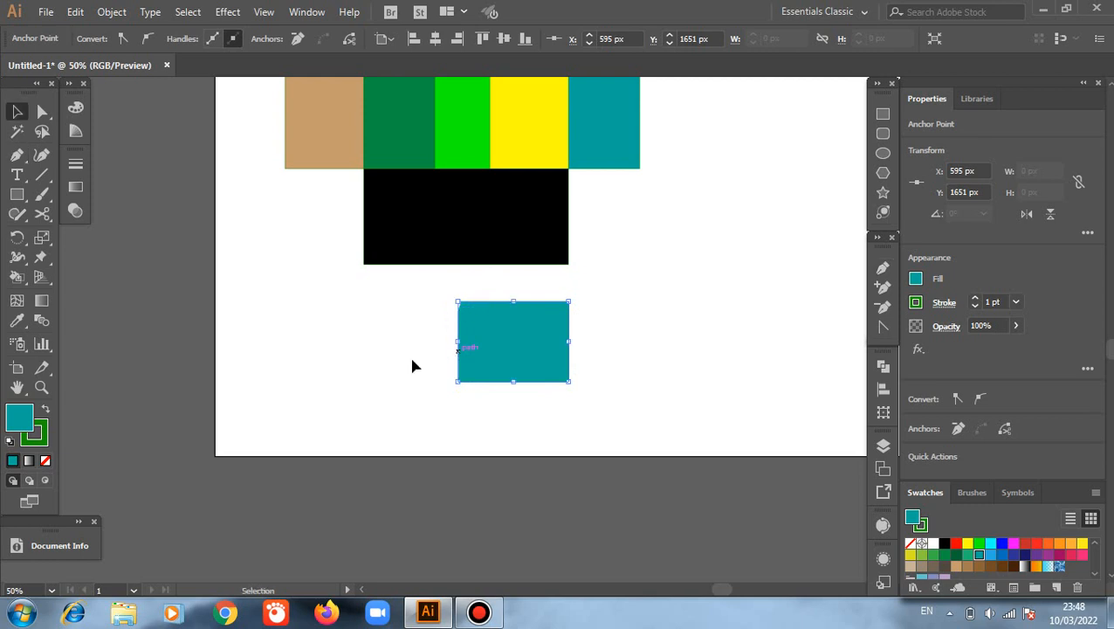
click(46, 460)
click(37, 434)
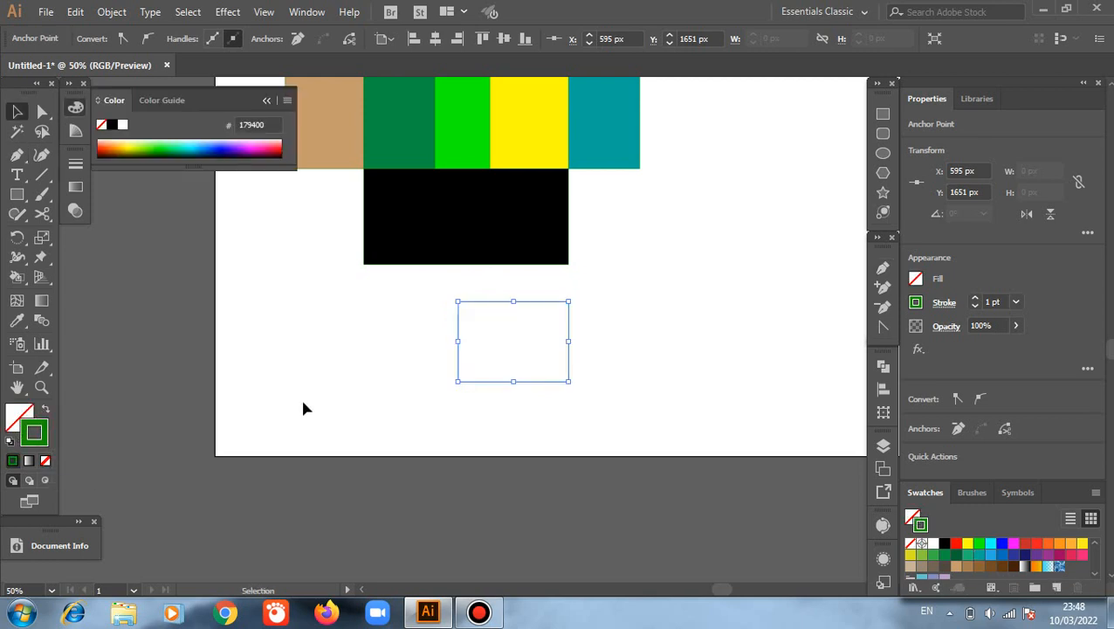
Step: Duplicate the open outline twice so that the three outlines overlap one another, and deselect them
drag(434, 288, 627, 408)
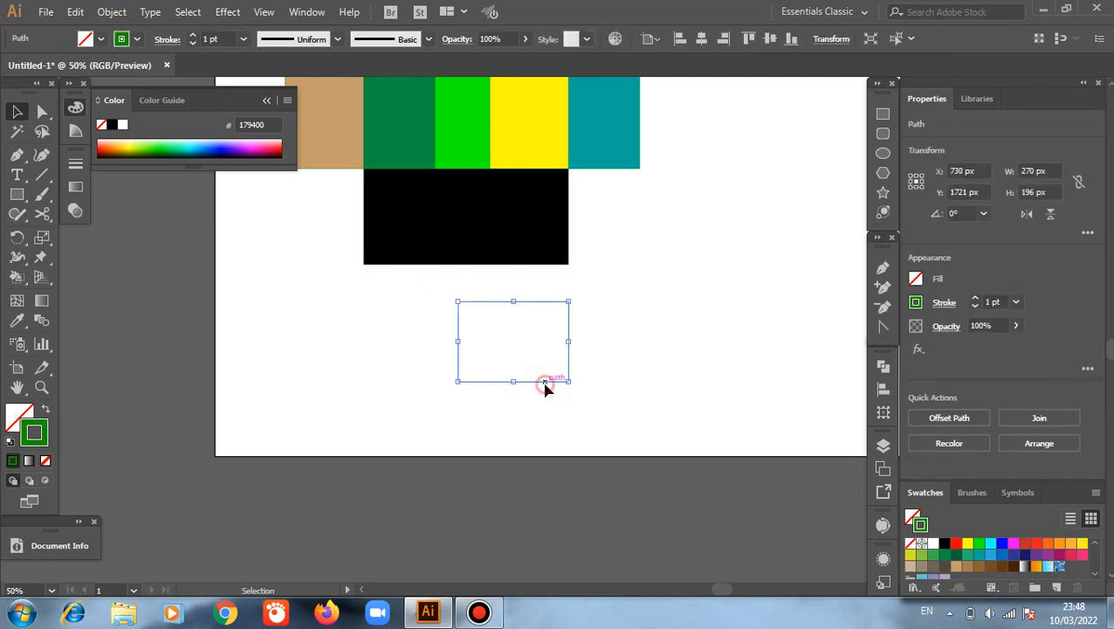
drag(482, 397, 515, 426)
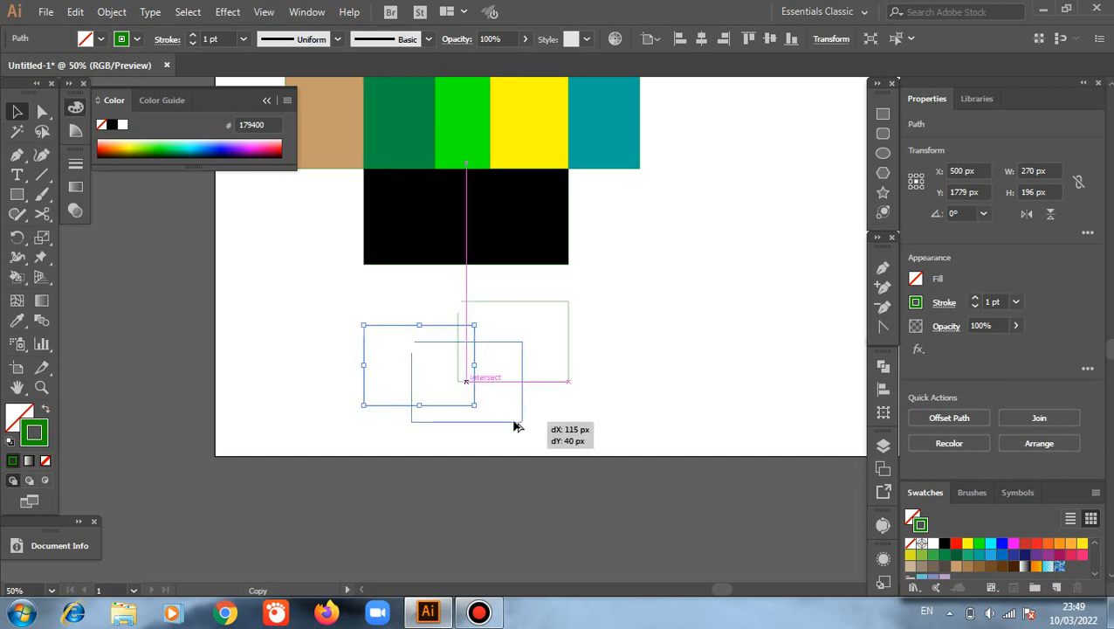
drag(575, 408, 576, 408)
click(450, 425)
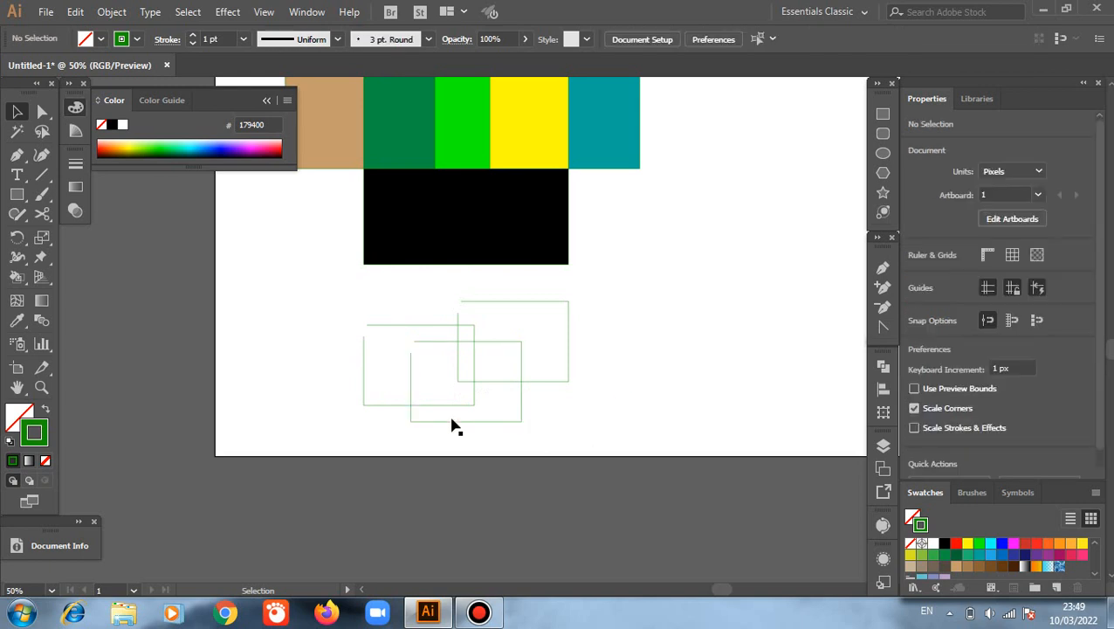
Step: Select all three open outlines and turn them into a Live Paint group with the Live Paint Bucket
drag(293, 311, 637, 410)
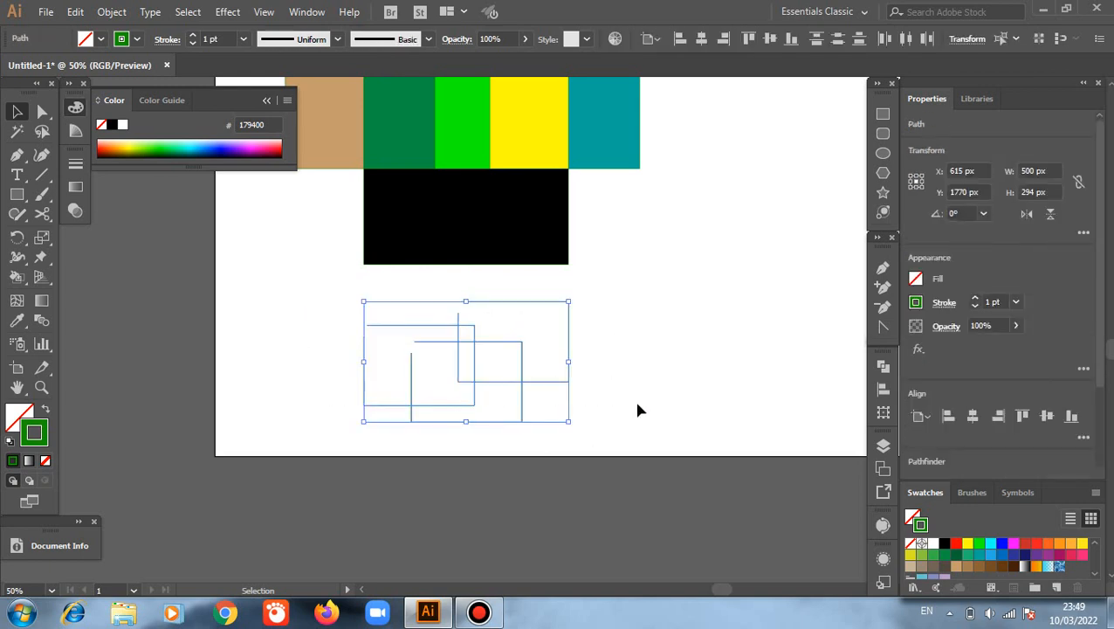
click(17, 276)
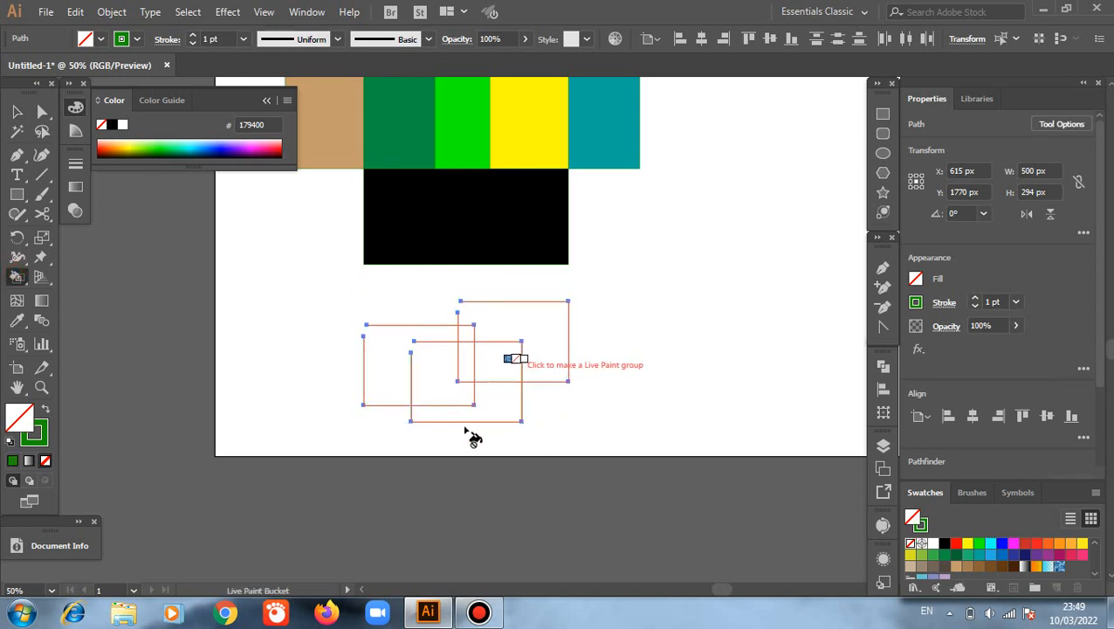
click(494, 370)
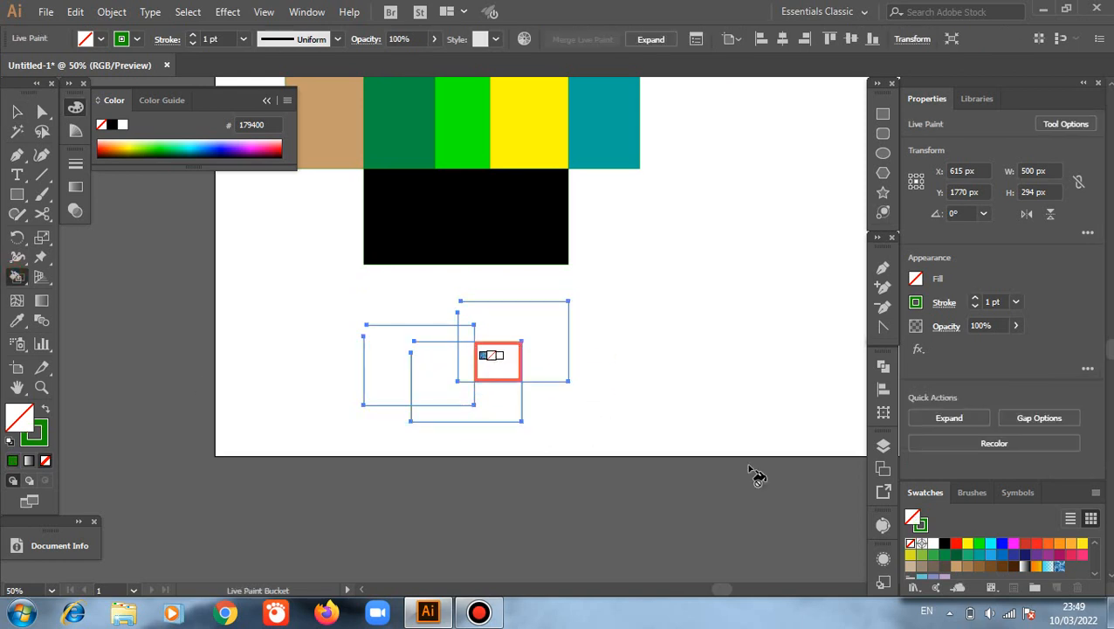
Step: Paint the closed overlap between the right and bottom outlines cyan and the closed area beneath it teal
click(992, 544)
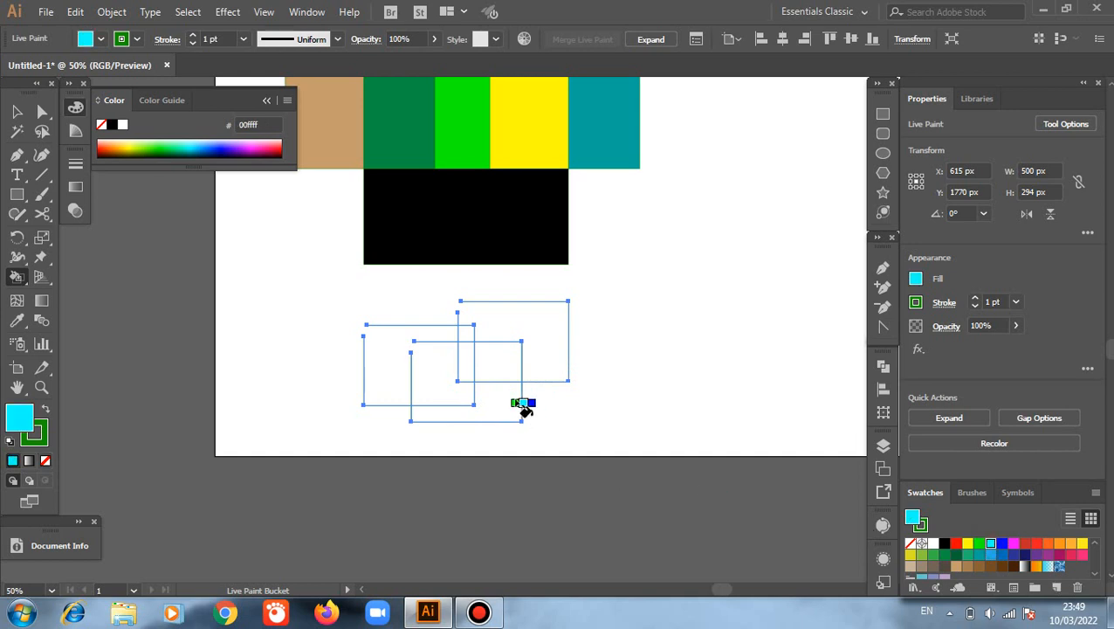
click(500, 366)
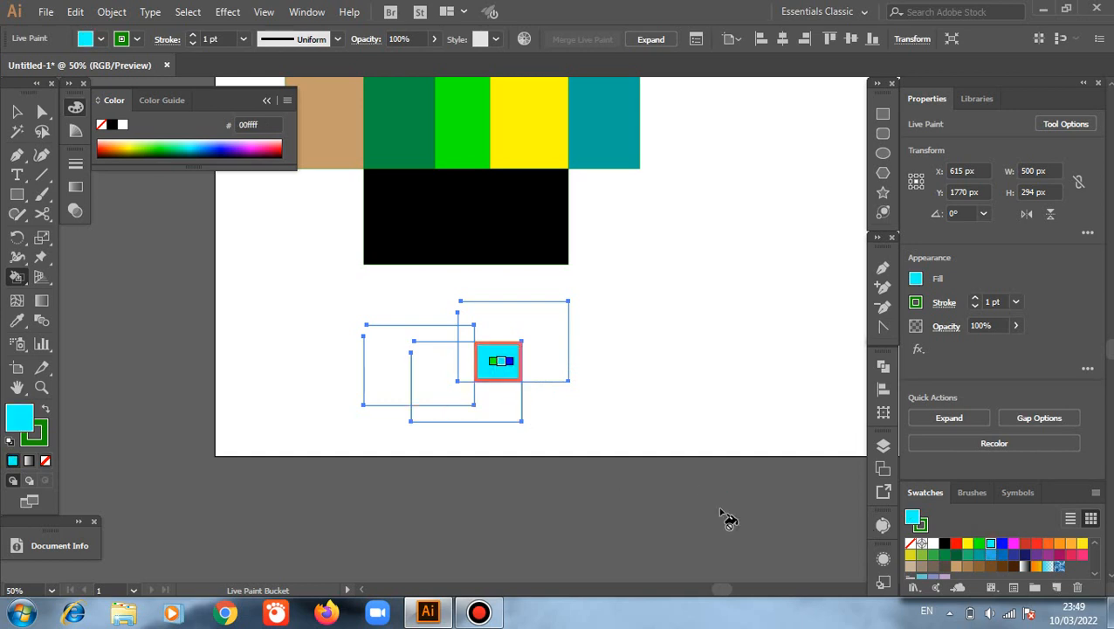
click(979, 556)
click(494, 418)
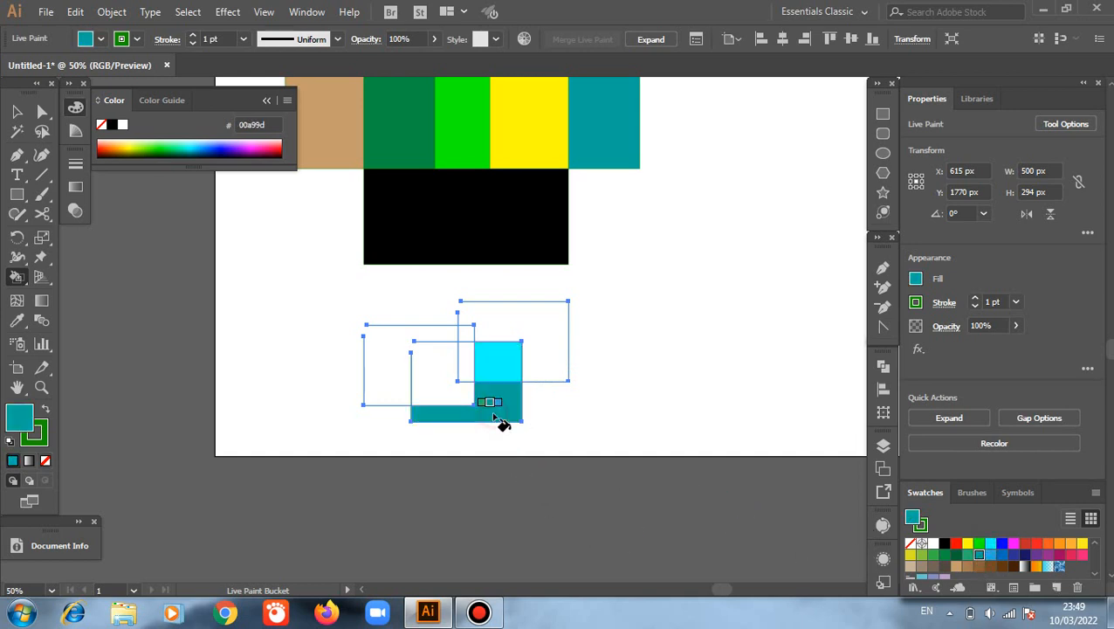
Step: Paint the narrow overlap left of the cyan area dark green and the small overlap above it blue
click(945, 556)
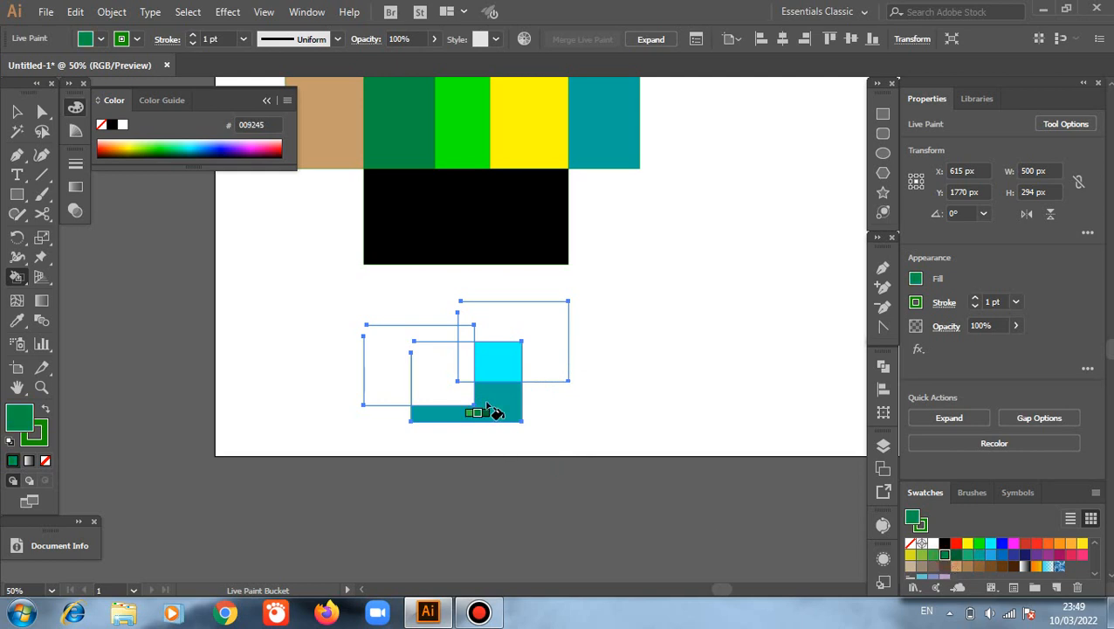
click(478, 375)
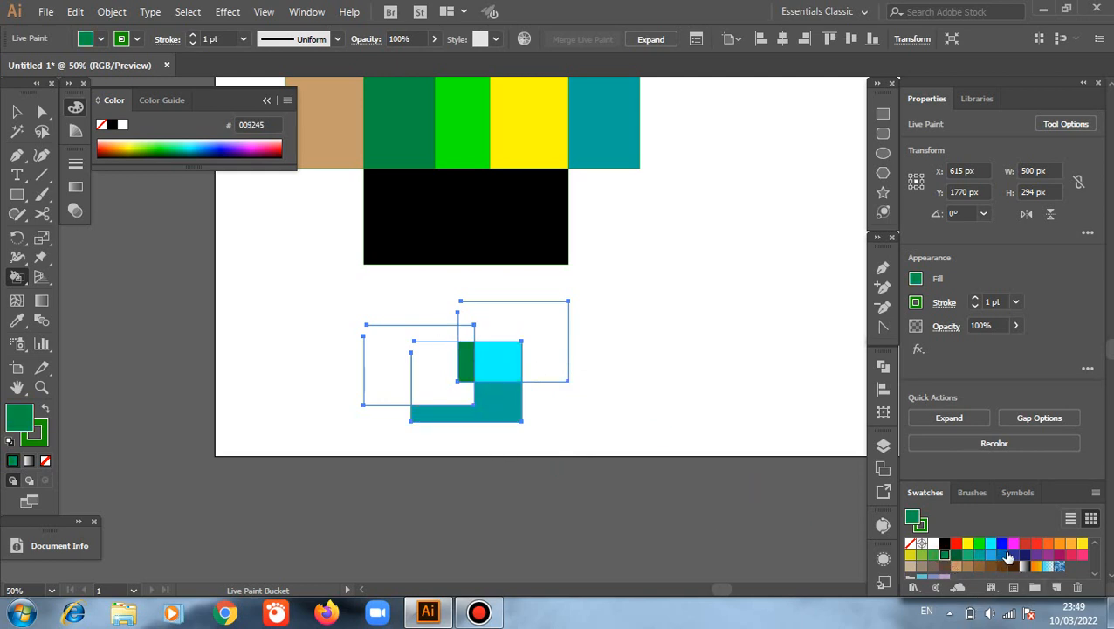
click(1002, 555)
click(466, 332)
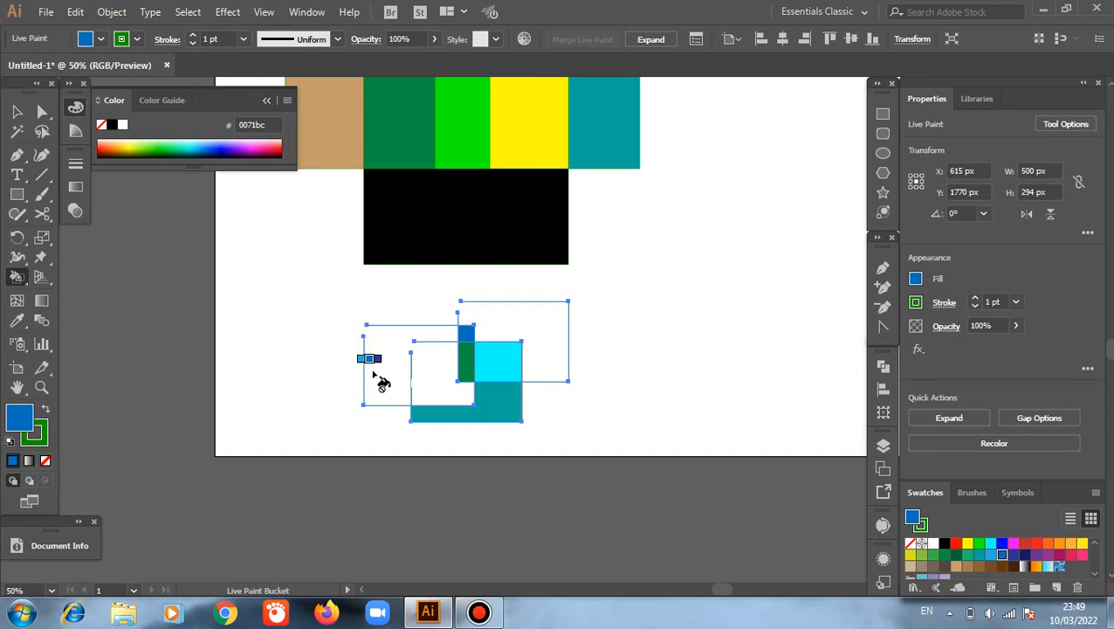
Step: Try to fill the open area of the right outline with the Live Paint Bucket, and pick bright green as the fill
scroll(505, 332, up, 1)
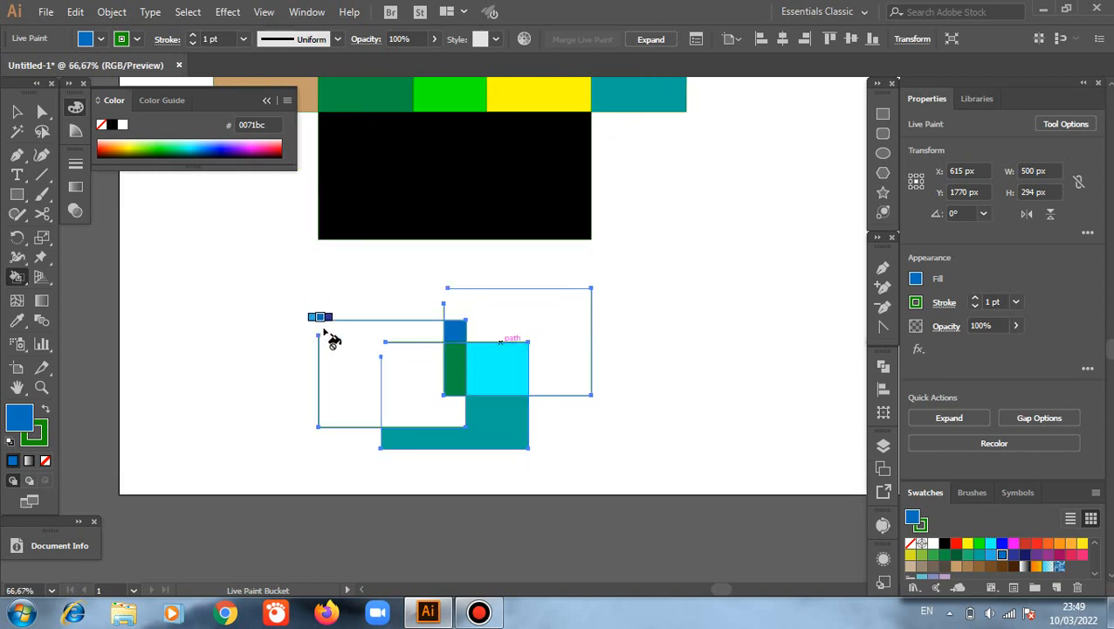
click(525, 313)
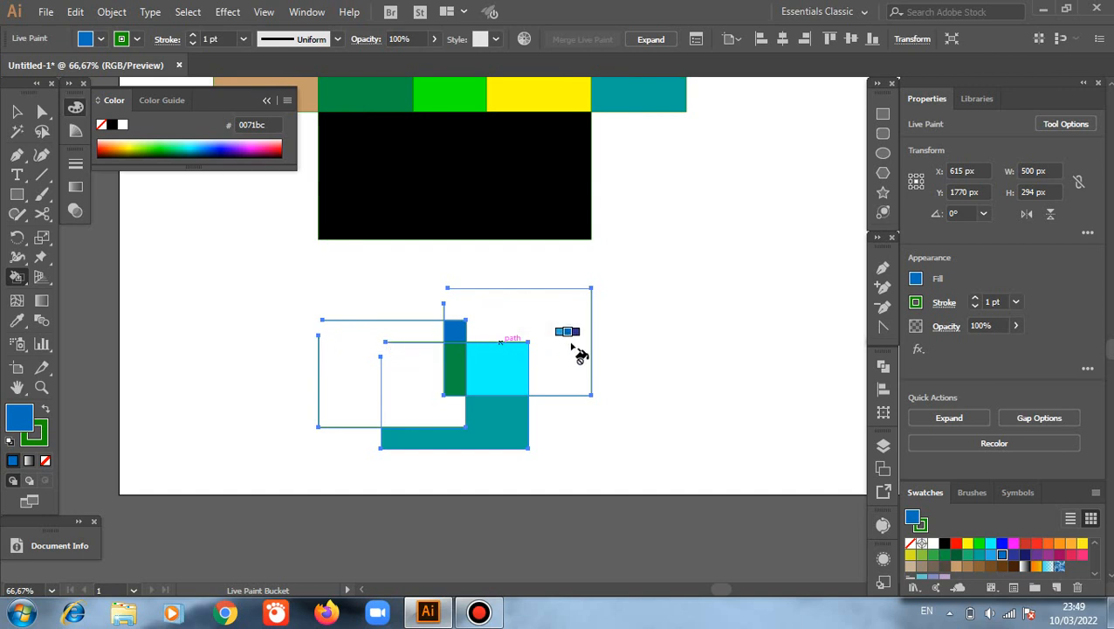
click(980, 545)
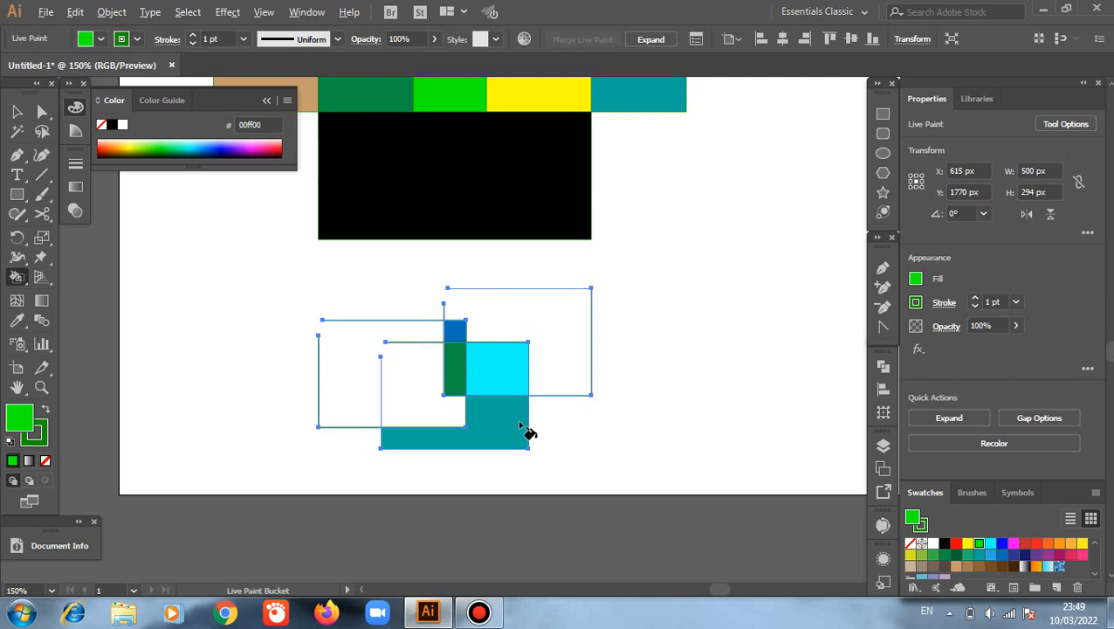
scroll(525, 419, up, 2)
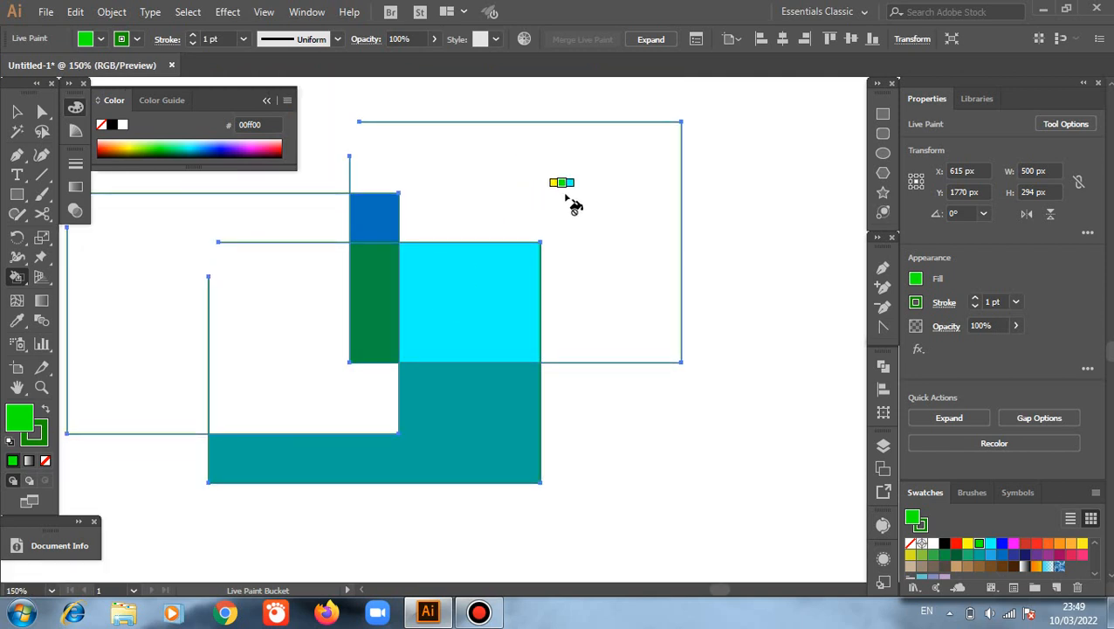
Step: Close the corner gaps of the right, bottom and left outlines by joining their open end points with the Pen tool
key(v)
click(574, 222)
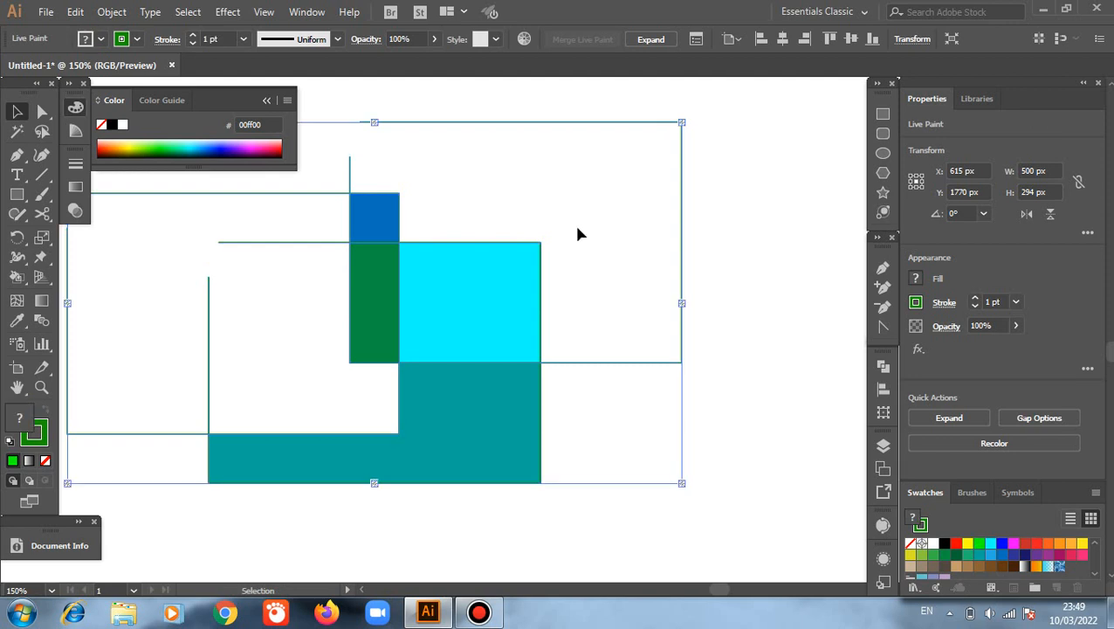
key(p)
scroll(416, 227, up, 1)
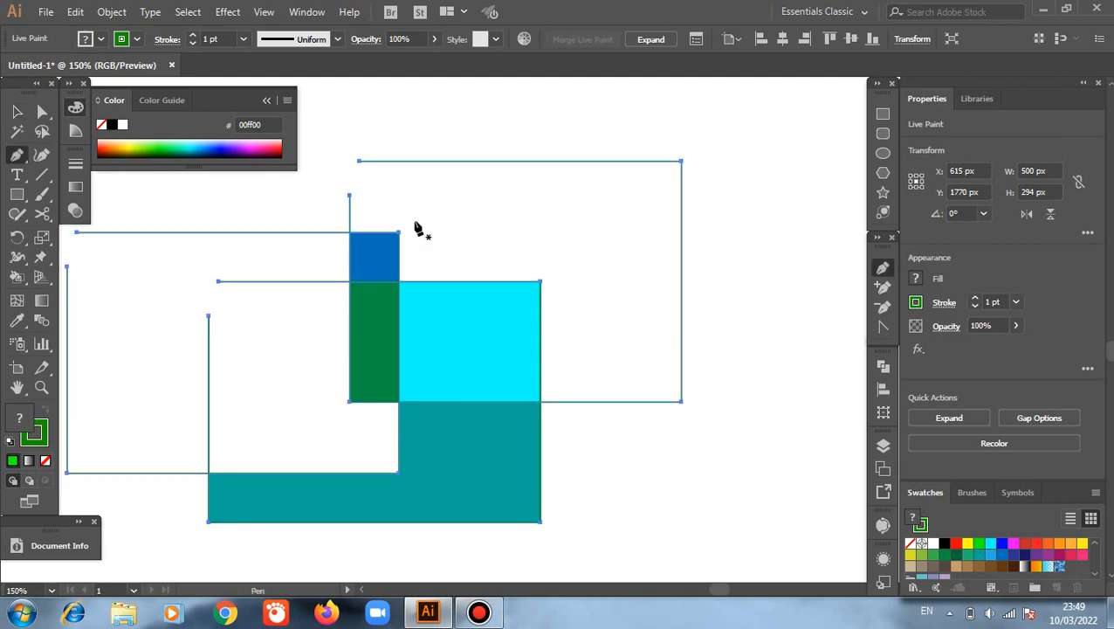
click(349, 197)
click(360, 160)
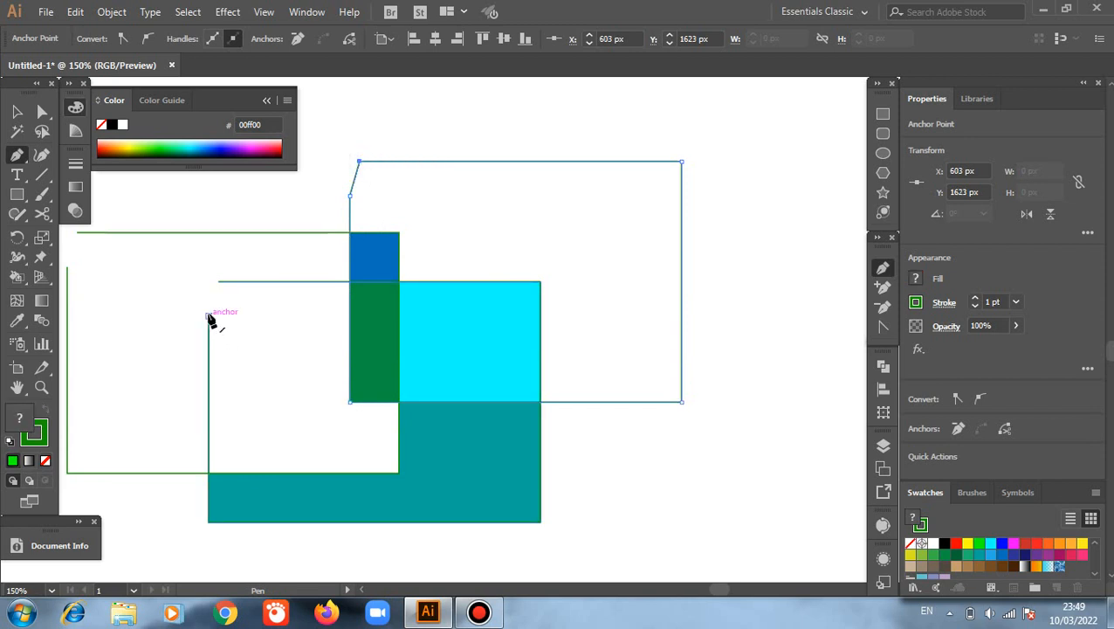
click(209, 317)
click(218, 282)
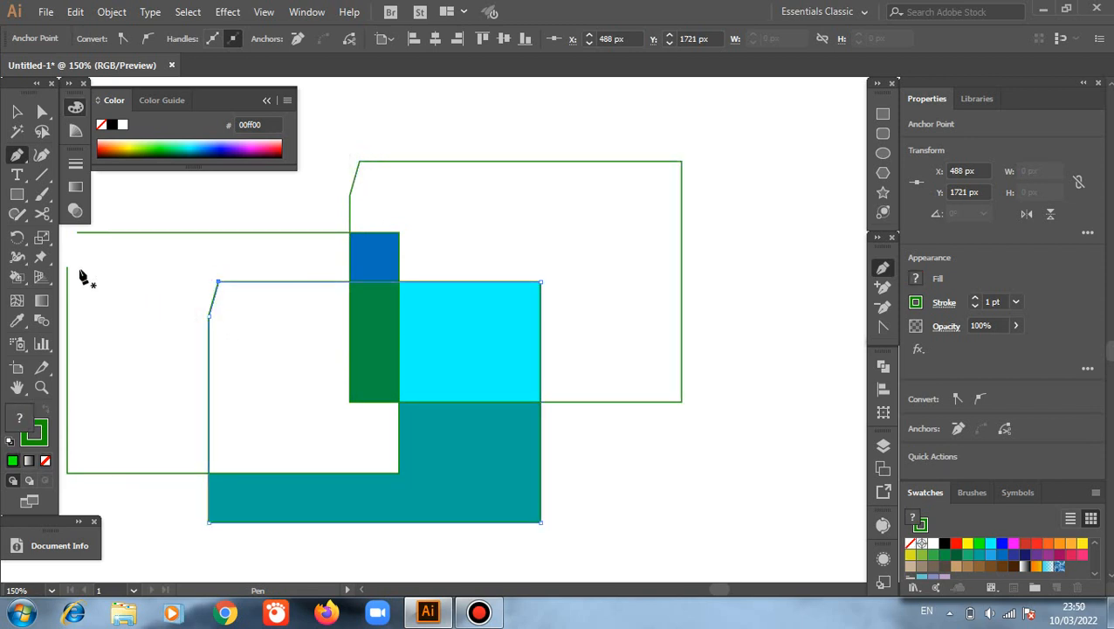
click(67, 266)
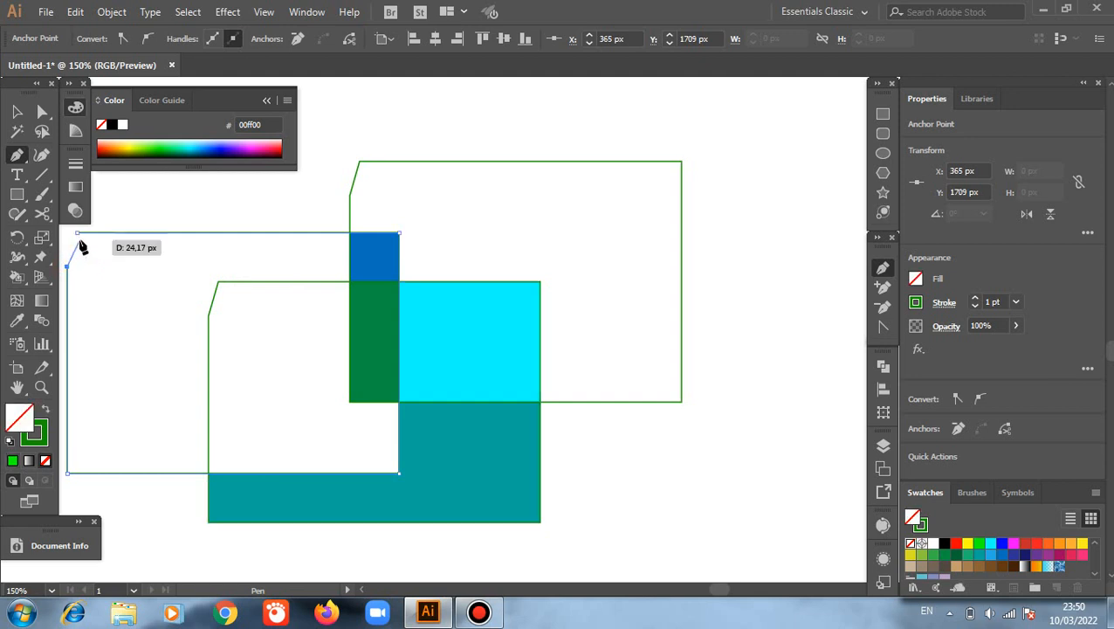
click(75, 233)
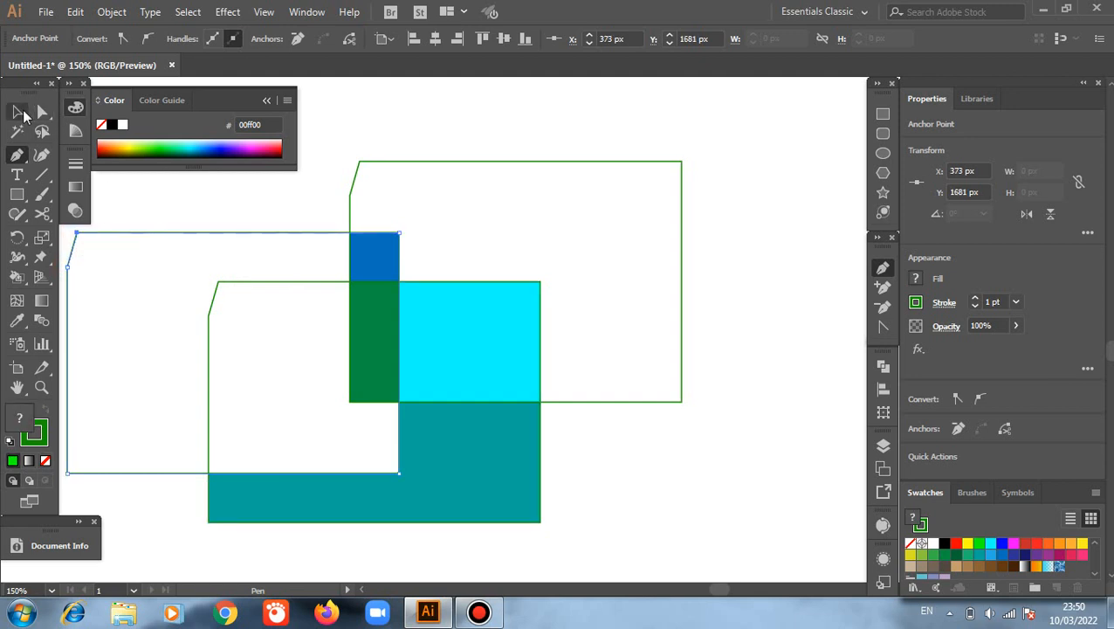
Step: Reselect the whole Live Paint group and paint the unfilled area of the right outline tan (c69c6d) with the Live Paint Bucket
key(v)
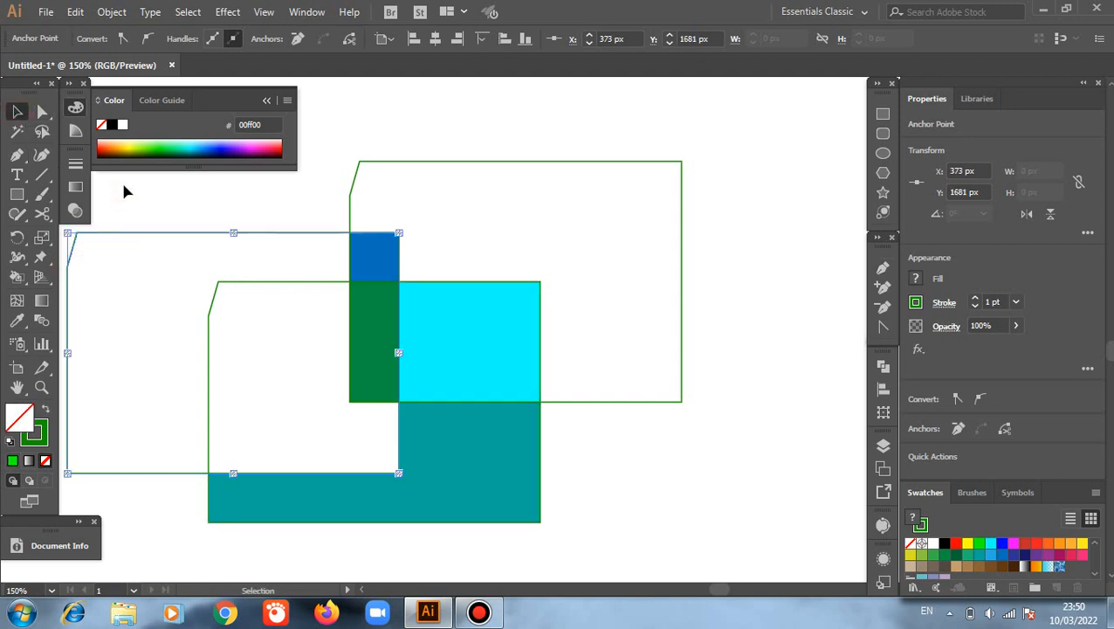
mouse_move(123, 186)
mouse_down()
mouse_move(557, 402)
mouse_move(690, 444)
mouse_up()
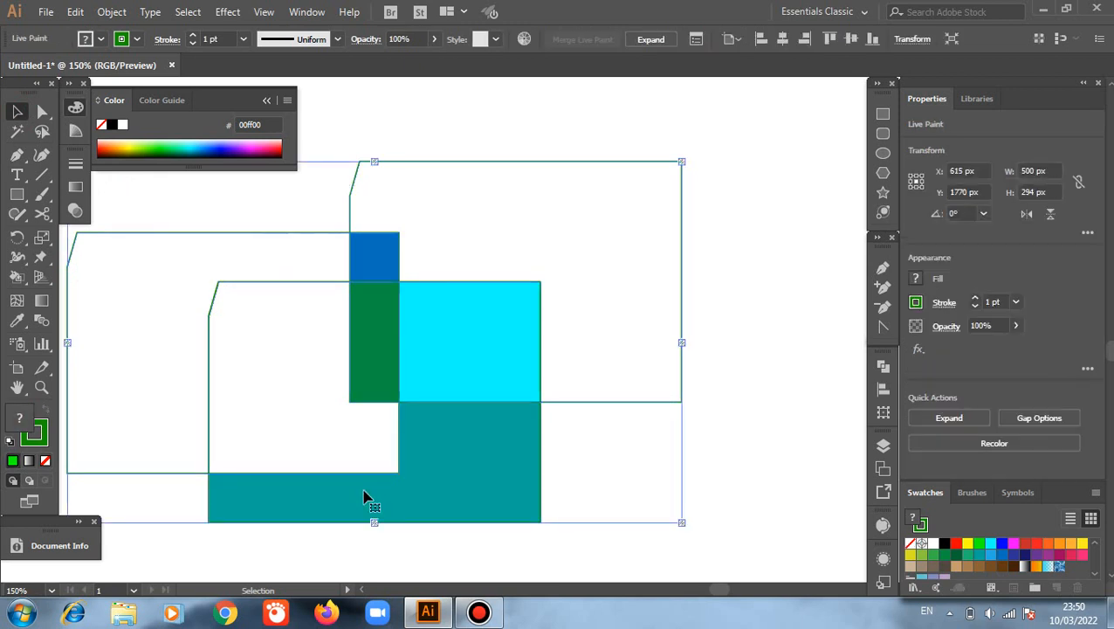
click(17, 279)
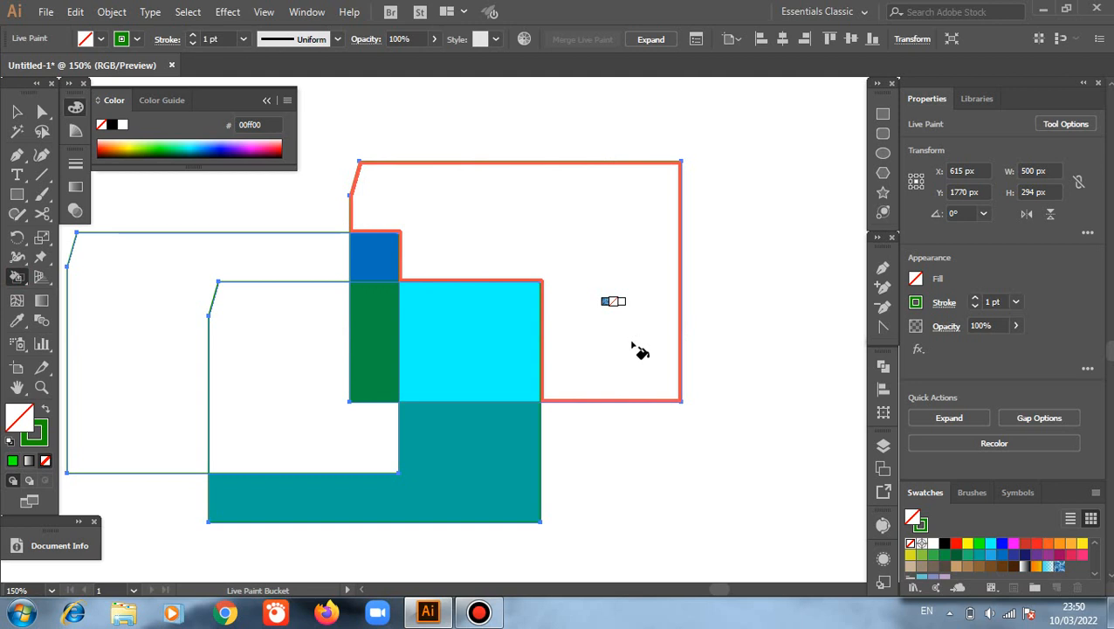
click(957, 567)
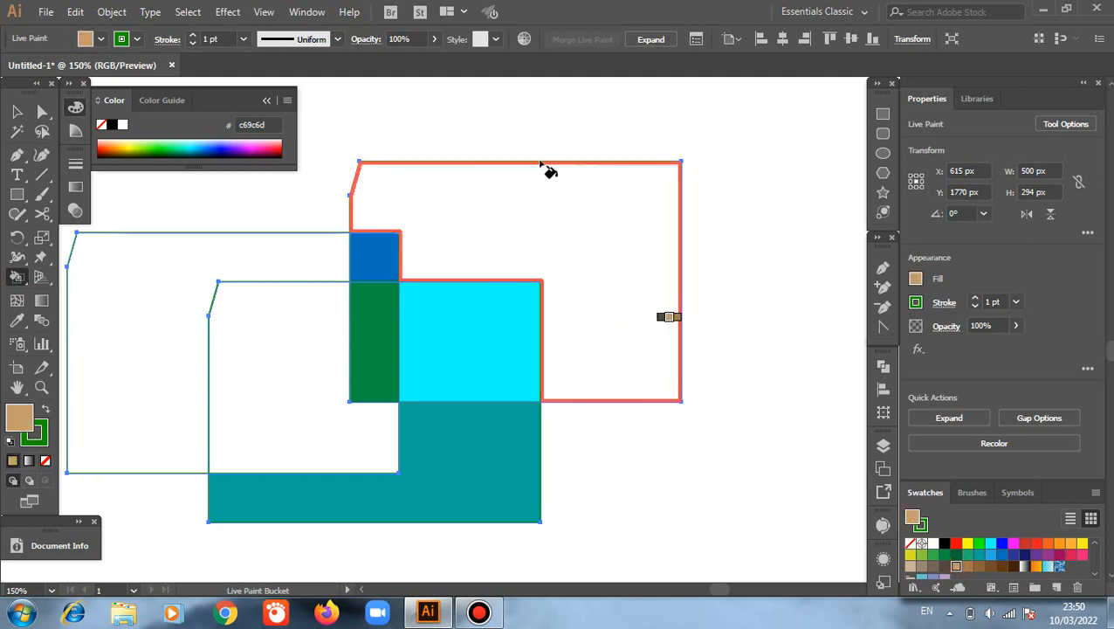
click(556, 217)
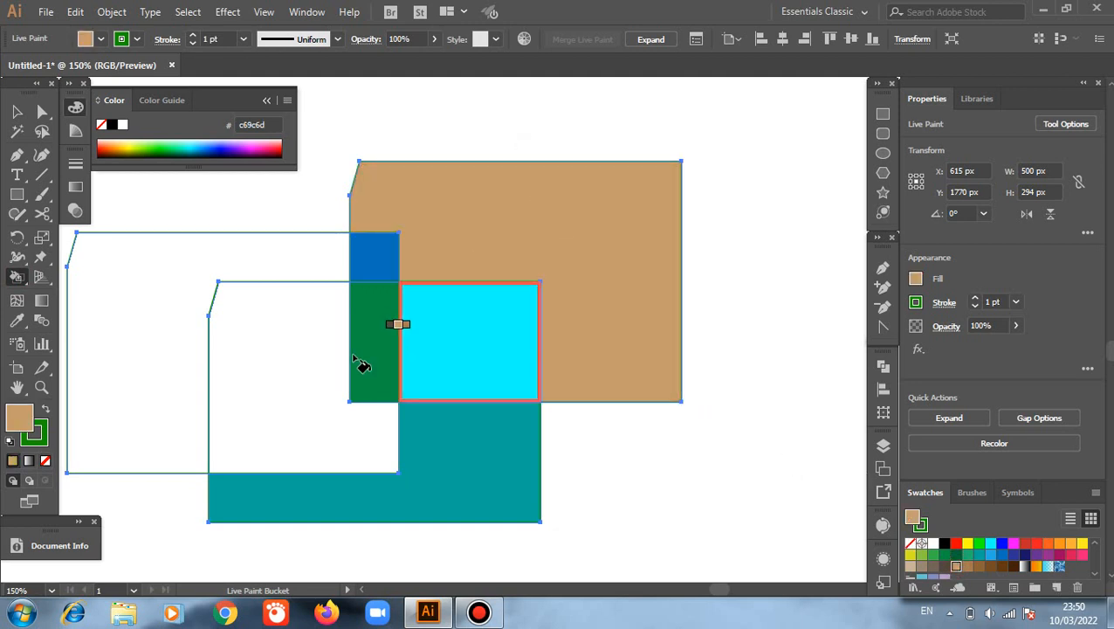
Step: Paint the overlap of the left and bottom outlines brown (603813) and the rest of the left outline magenta (9e005d), and deselect the group
click(1000, 567)
click(316, 377)
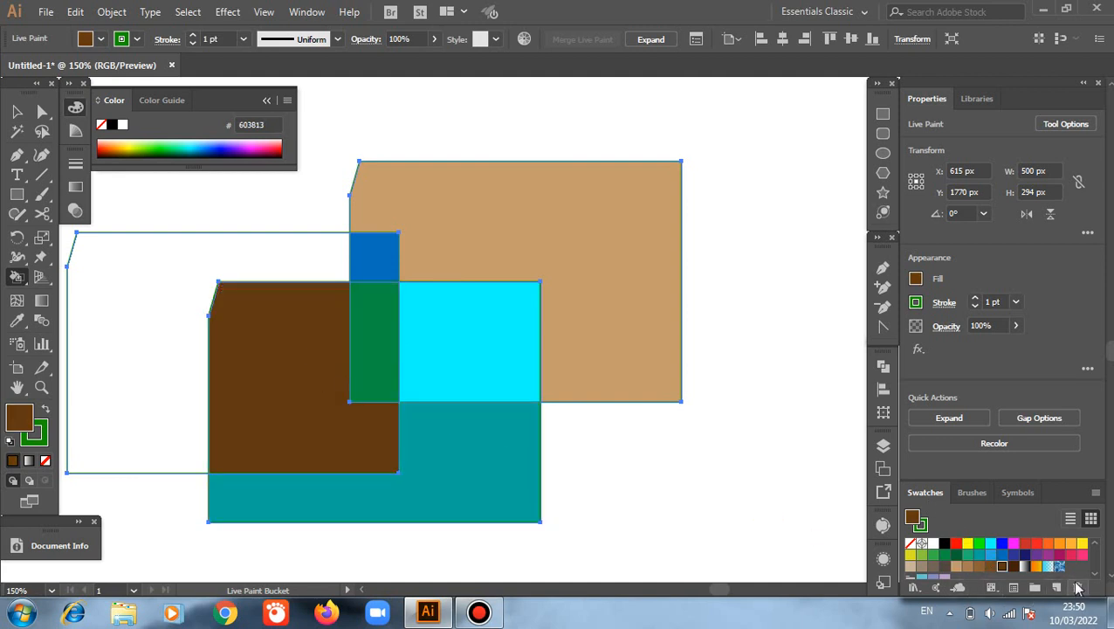
click(1060, 555)
click(161, 360)
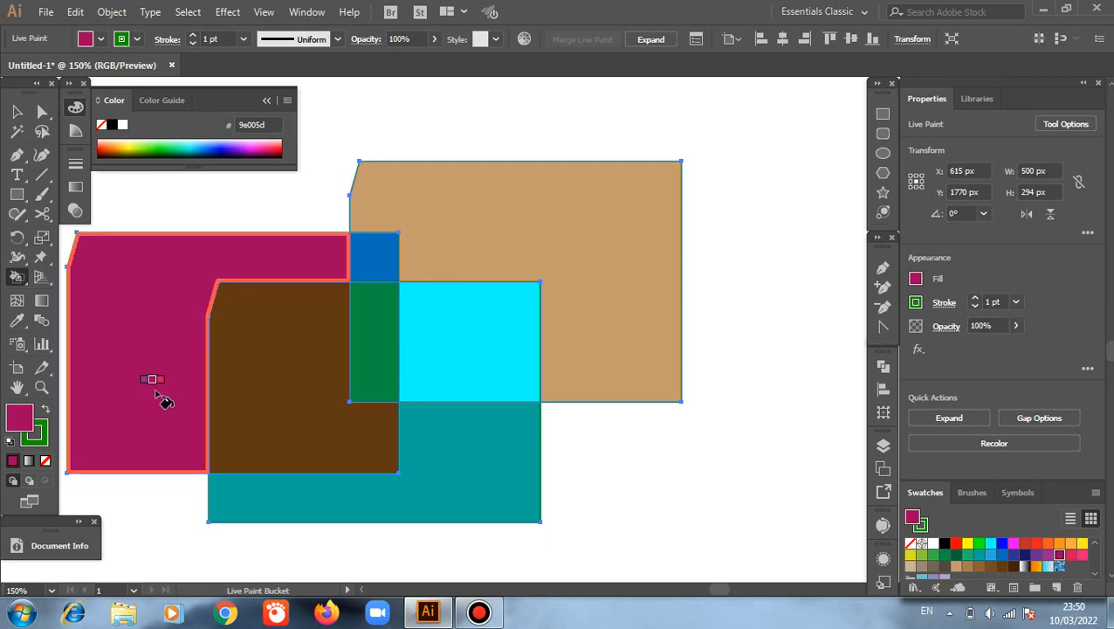
key(v)
click(294, 454)
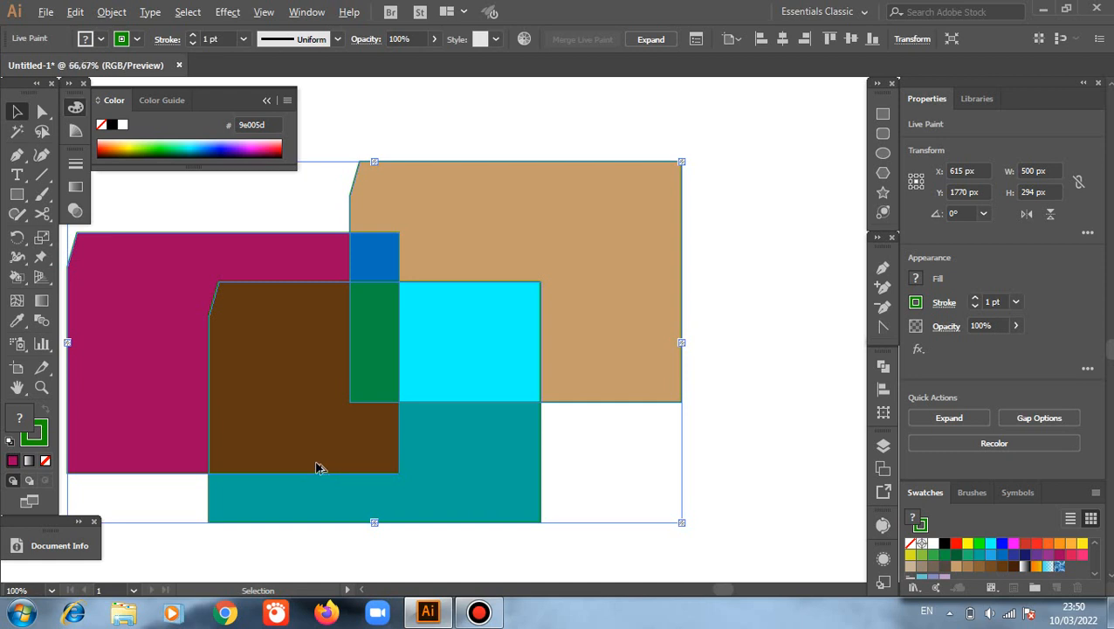
scroll(319, 467, down, 3)
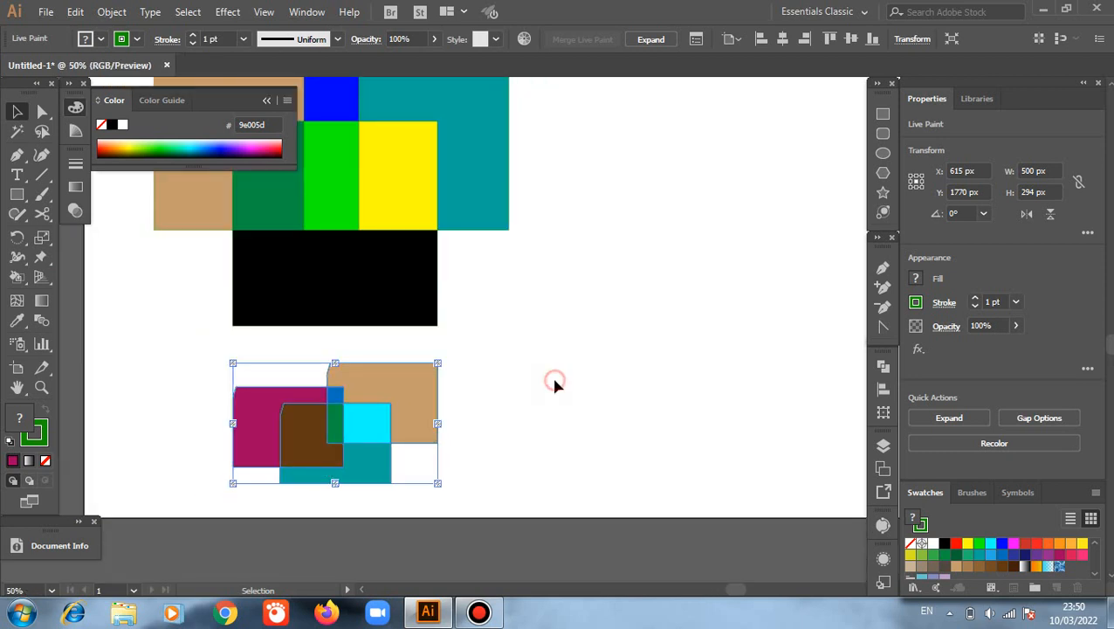
click(517, 437)
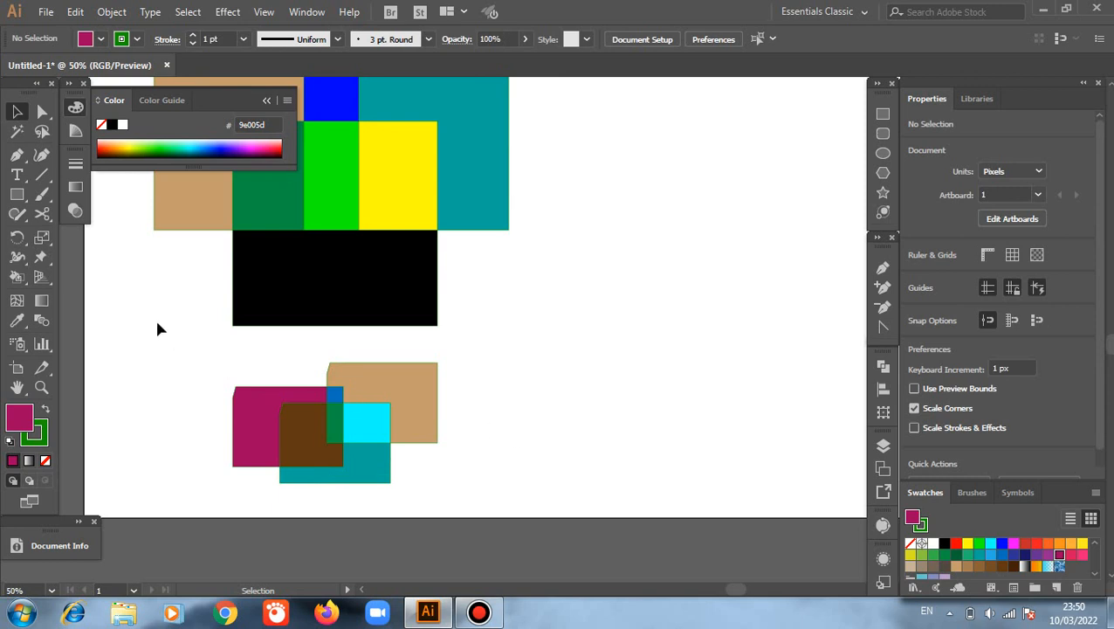
Step: Draw a wide rectangle of about 718 by 106 px in the empty area beside the coloured squares and remove its fill
scroll(157, 328, up, 3)
scroll(157, 328, down, 1)
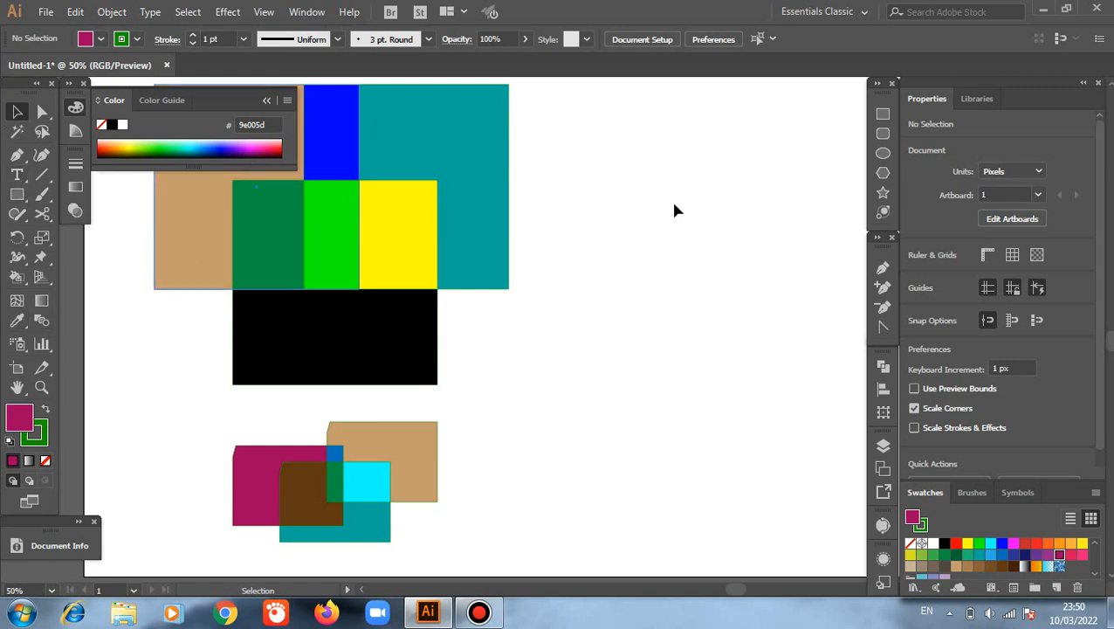
click(882, 115)
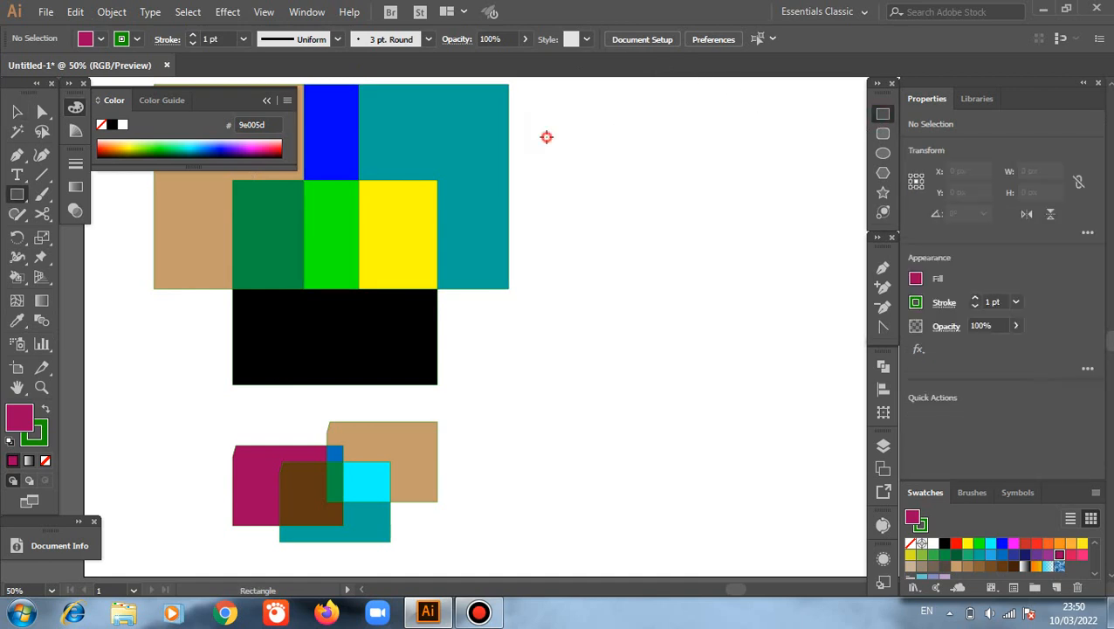
mouse_move(546, 136)
mouse_down()
mouse_move(751, 182)
mouse_move(840, 180)
mouse_up()
click(19, 111)
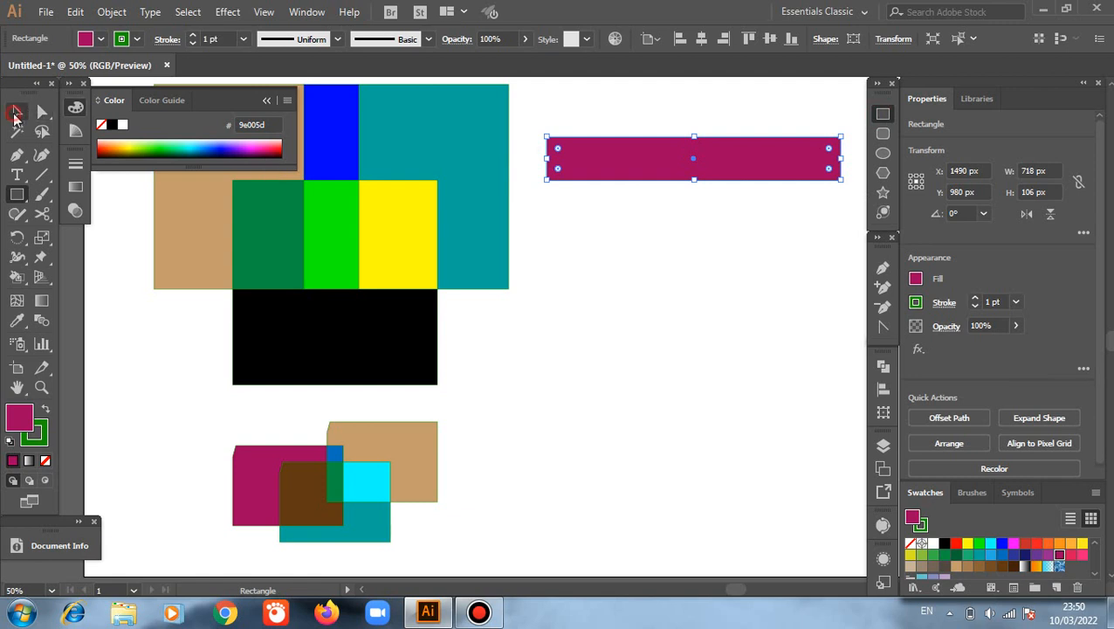
click(45, 460)
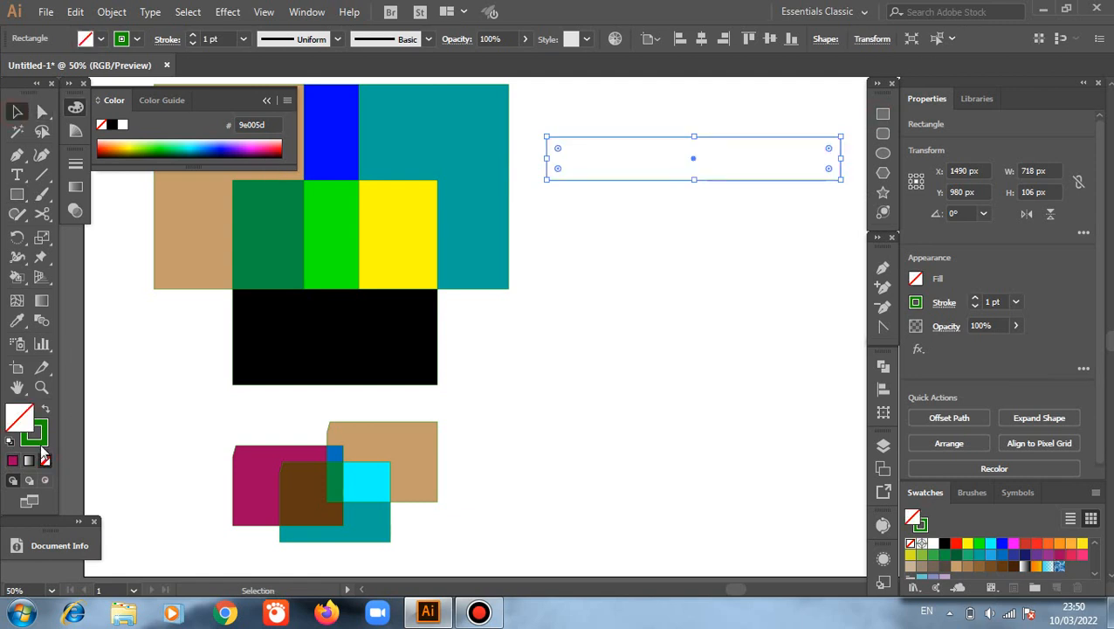
key(x)
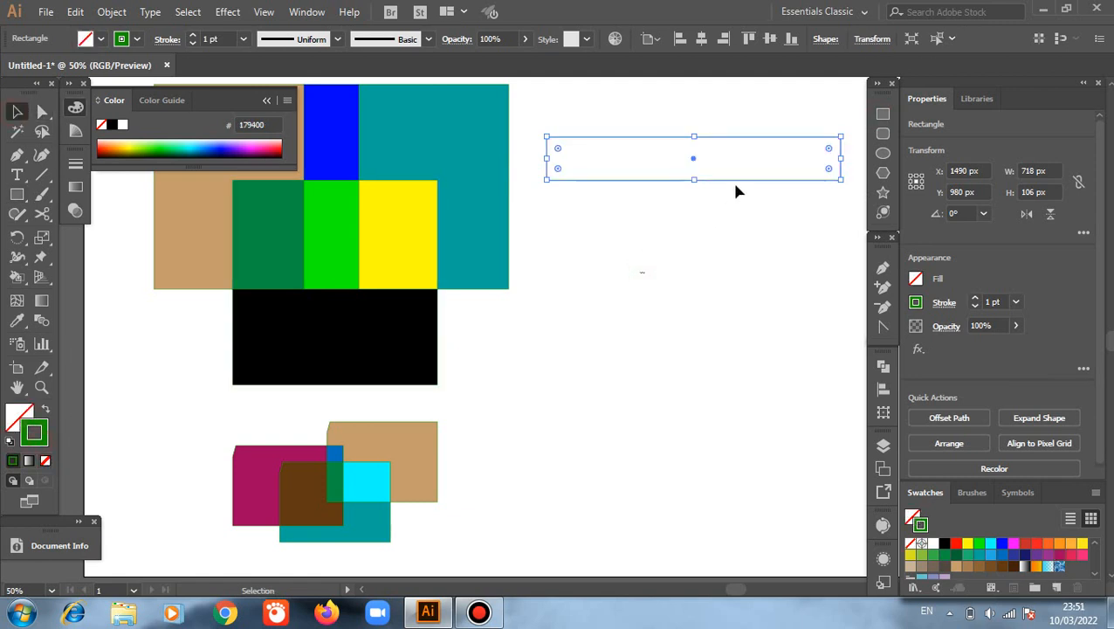
Step: Duplicate the wide rectangle straight down by about 154 px and deselect it
click(736, 189)
click(736, 182)
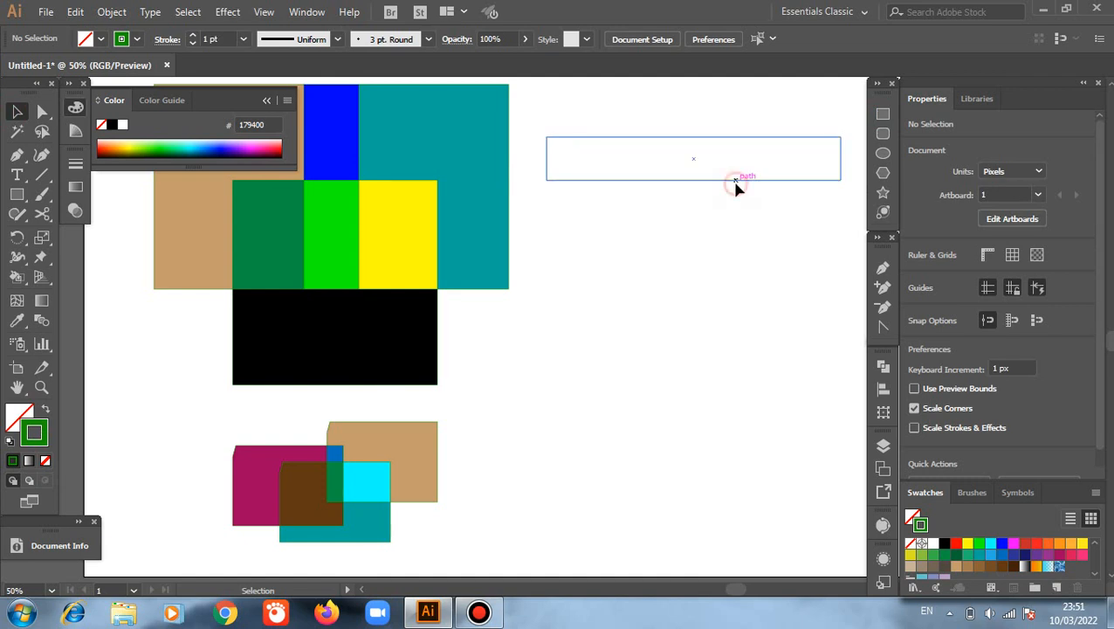
drag(737, 194, 736, 247)
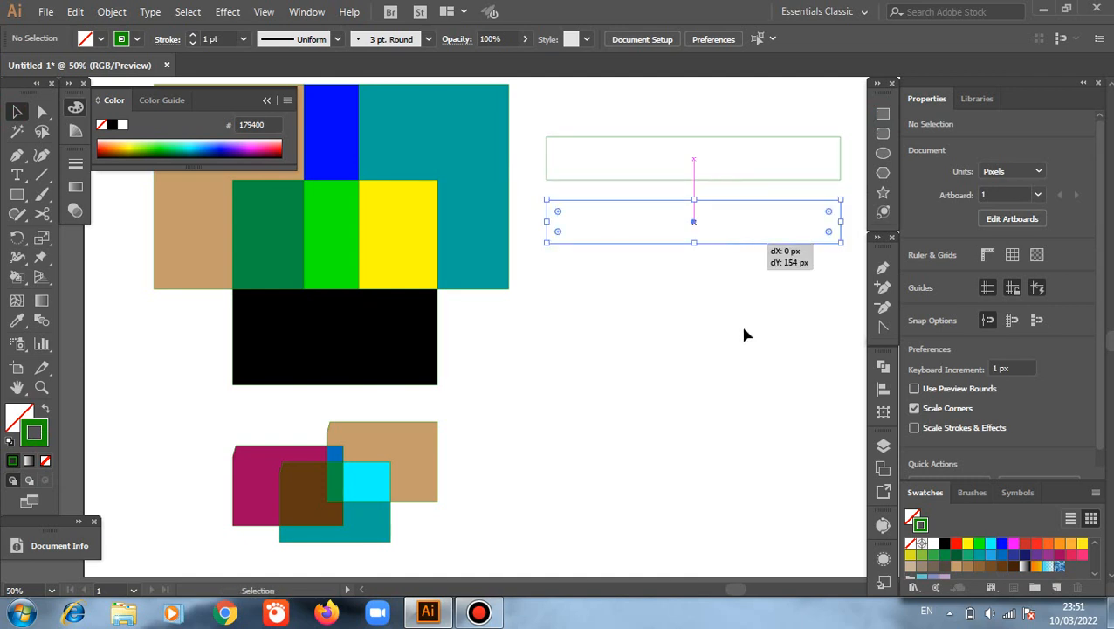
click(629, 112)
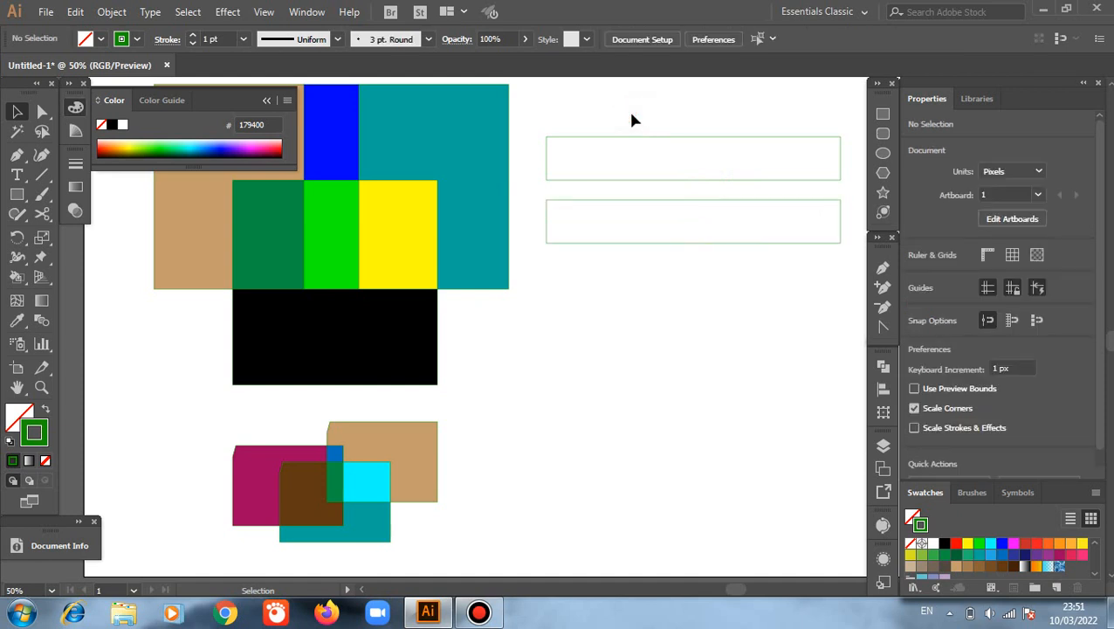
Step: Rotate a copy of both wide rectangles by -90° about the point midway between them, previewing the rotation, and deselect the copies
drag(660, 112, 703, 271)
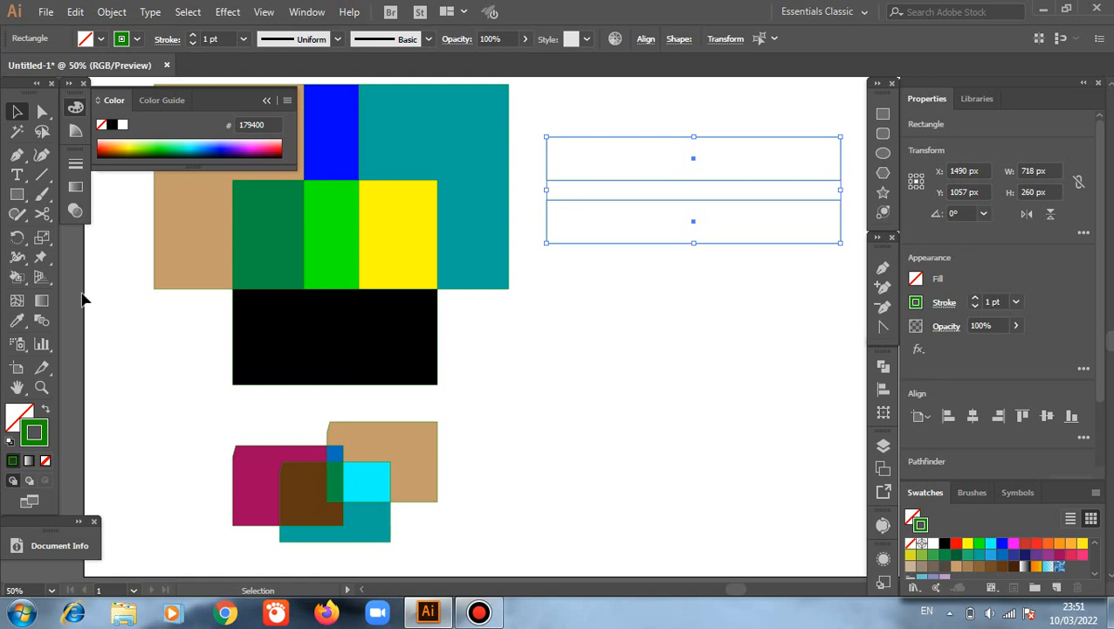
drag(17, 239, 83, 262)
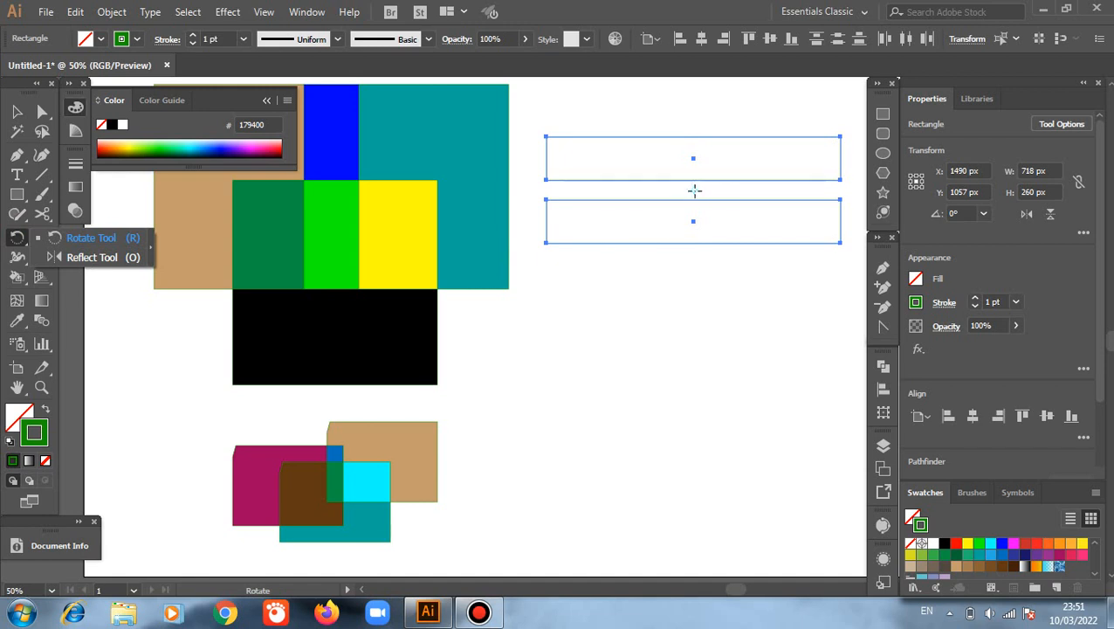
click(696, 191)
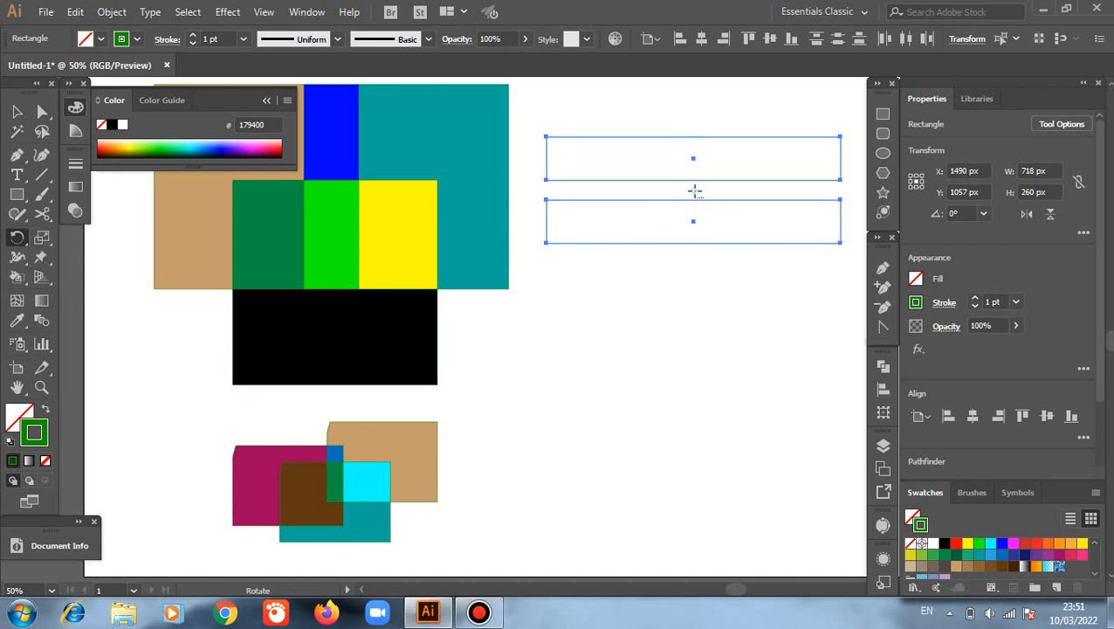
alt+click(695, 192)
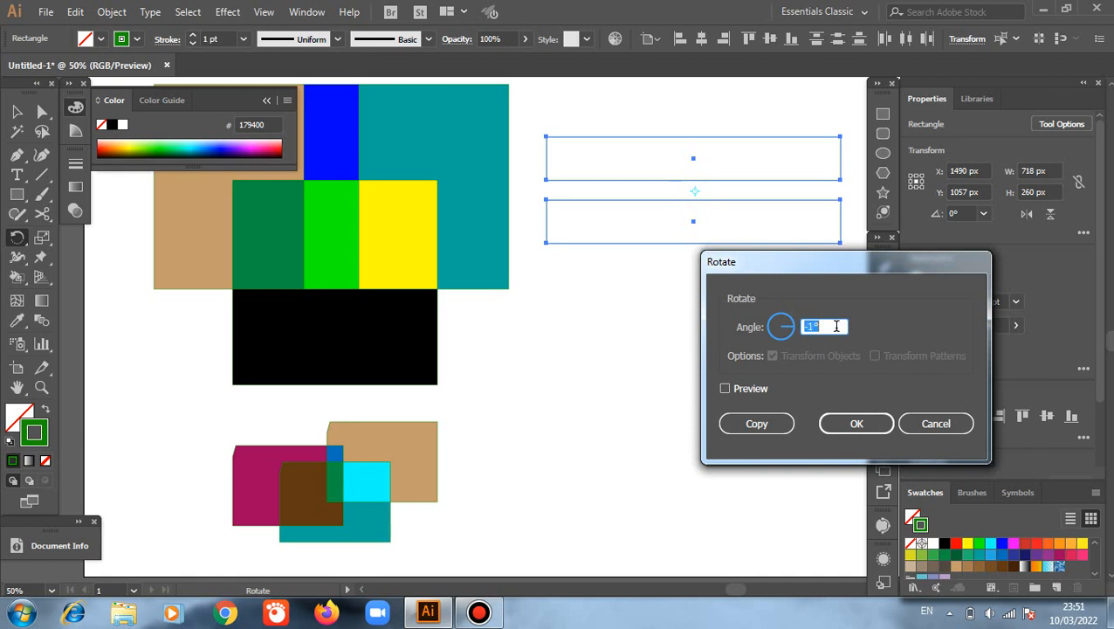
click(724, 389)
scroll(823, 325, down, 16)
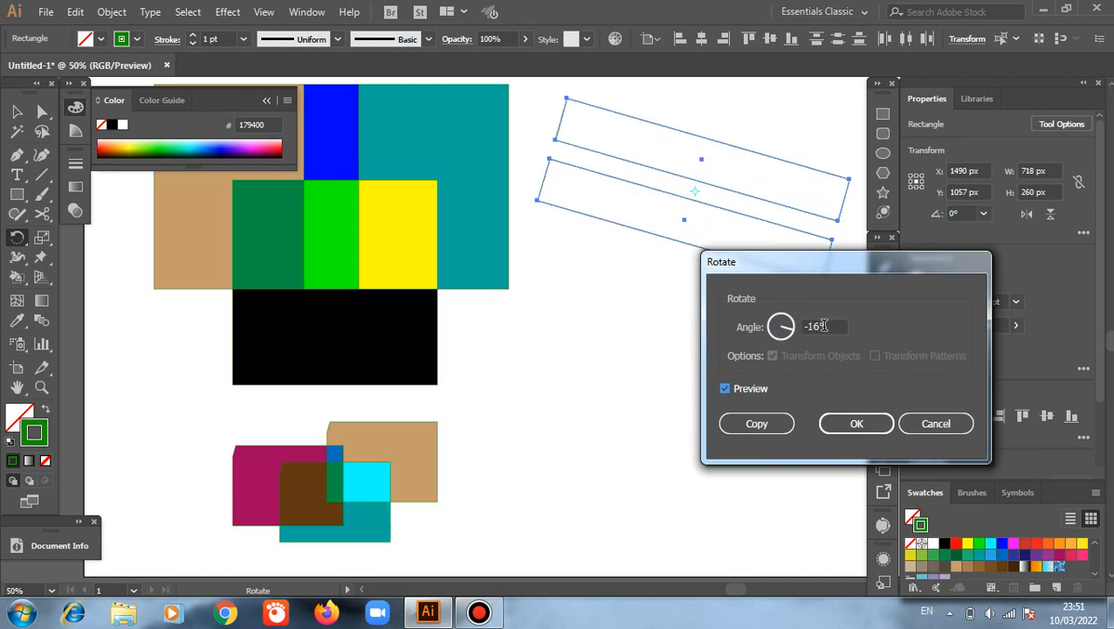
scroll(823, 326, down, 20)
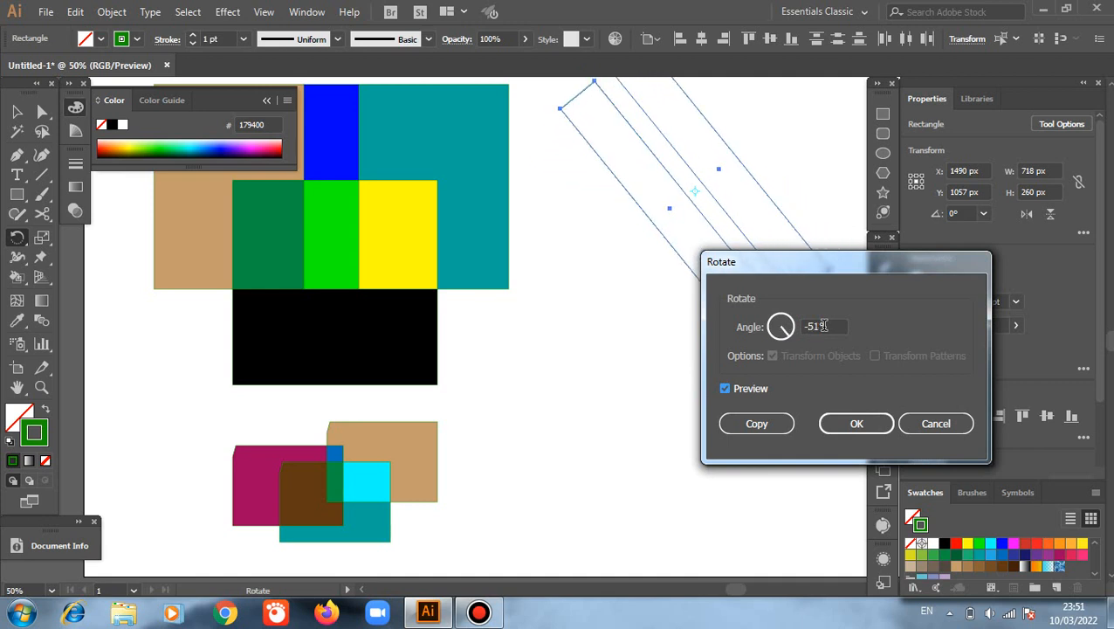
scroll(823, 325, down, 15)
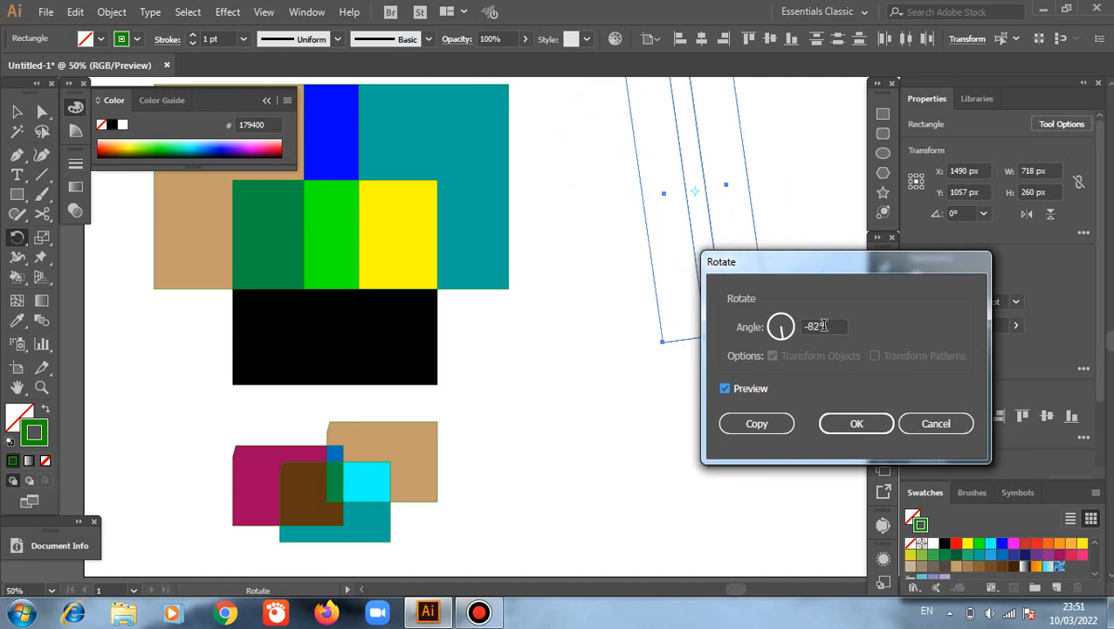
scroll(824, 325, down, 2)
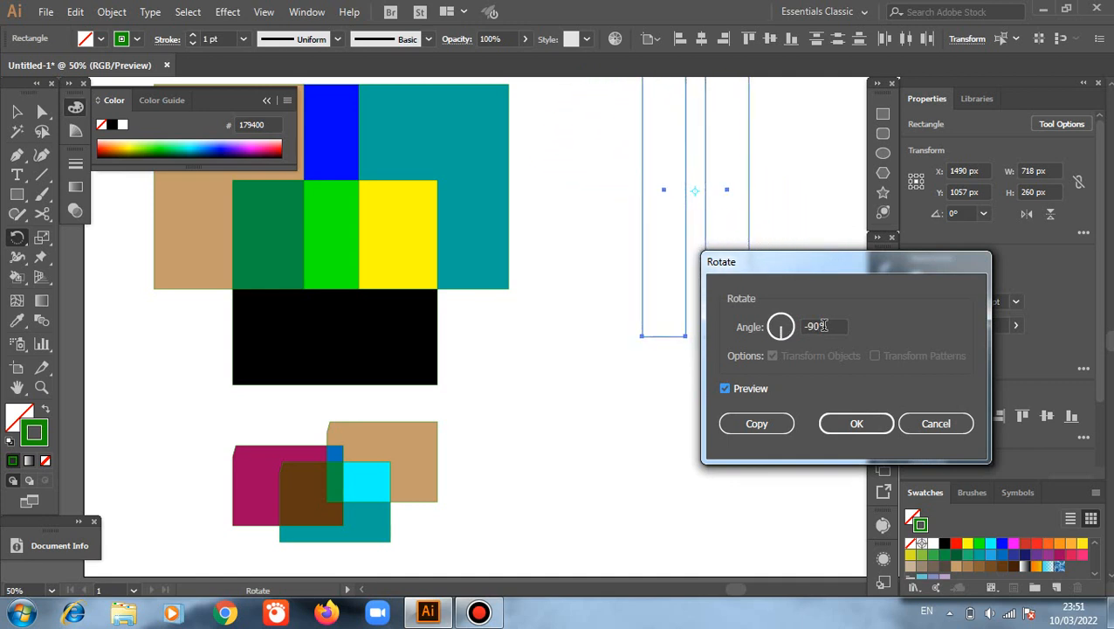
click(758, 432)
scroll(746, 401, up, 3)
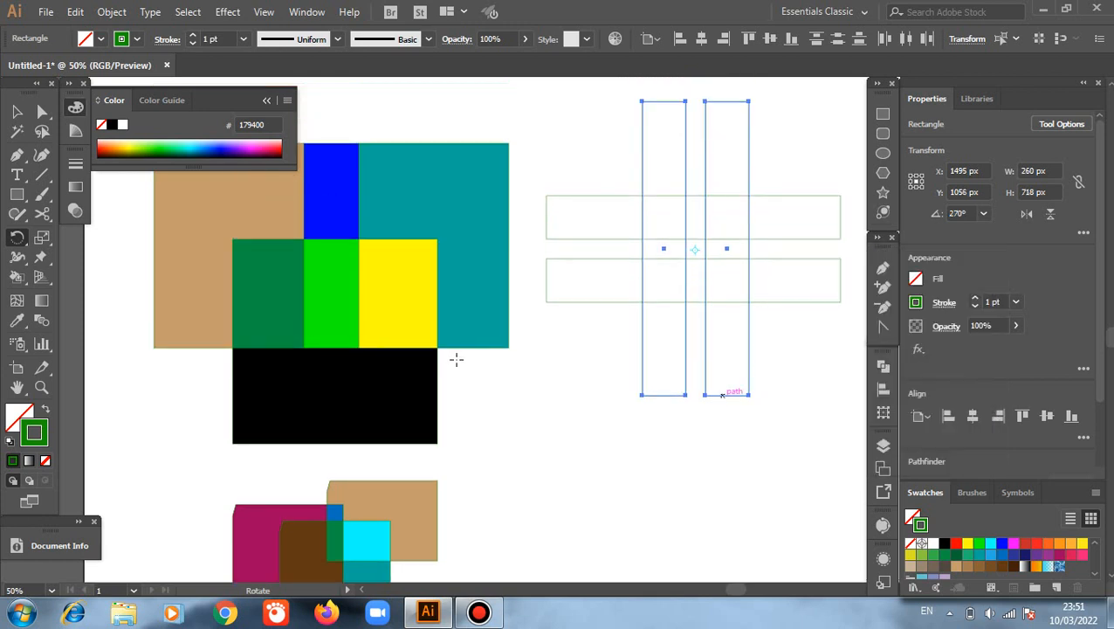
key(v)
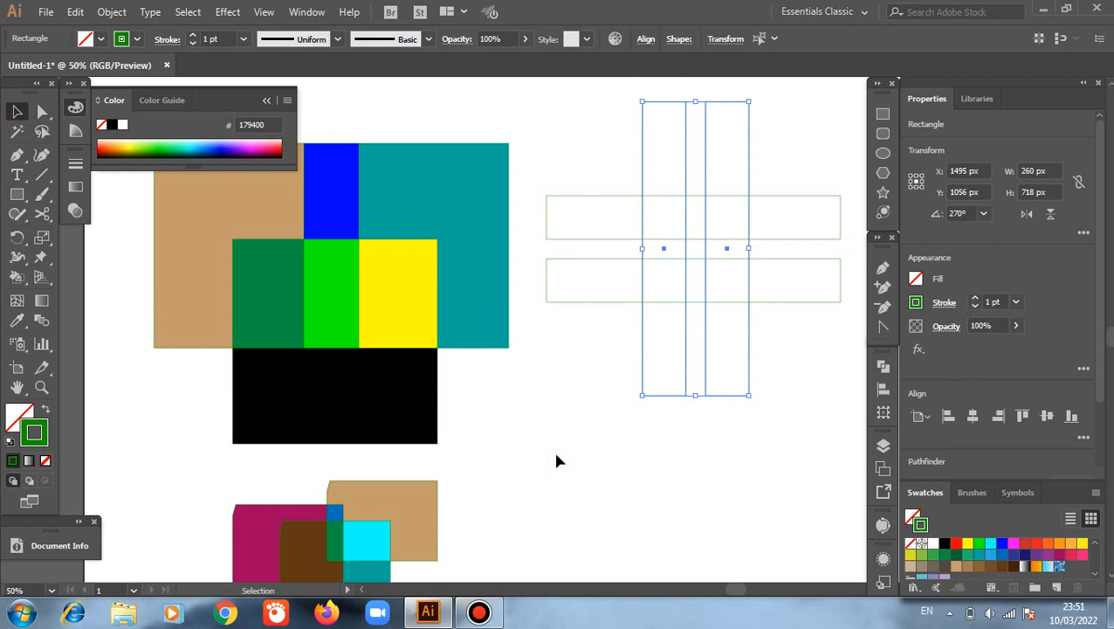
click(557, 457)
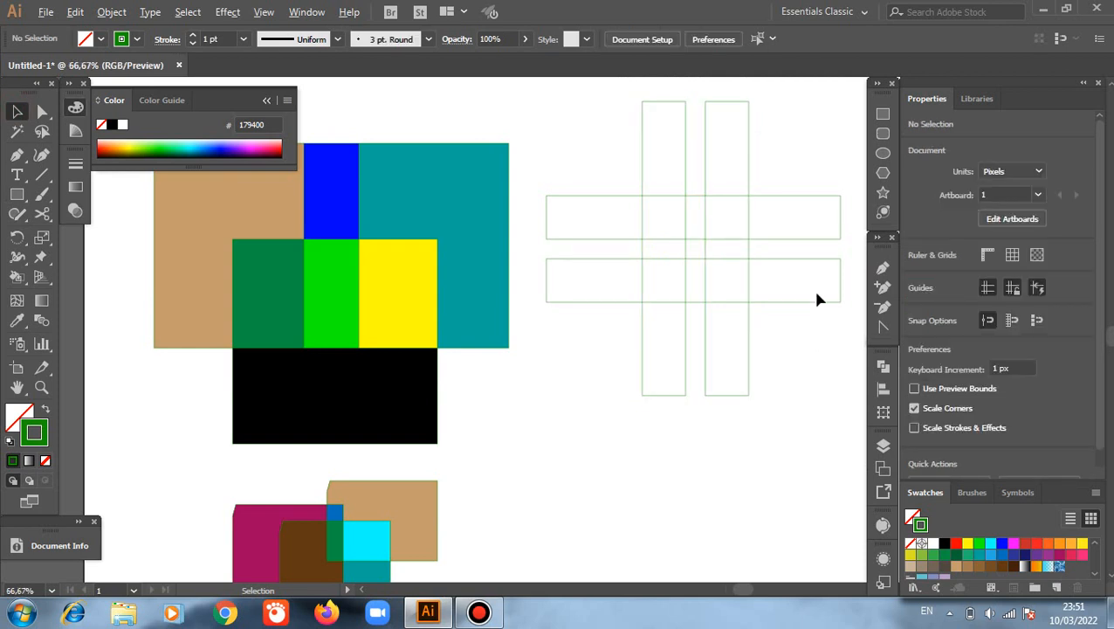
Step: Select all four crossing rectangles, activate the Live Paint Selection tool and make the rectangles into a Live Paint group
scroll(817, 304, up, 1)
scroll(817, 304, up, 2)
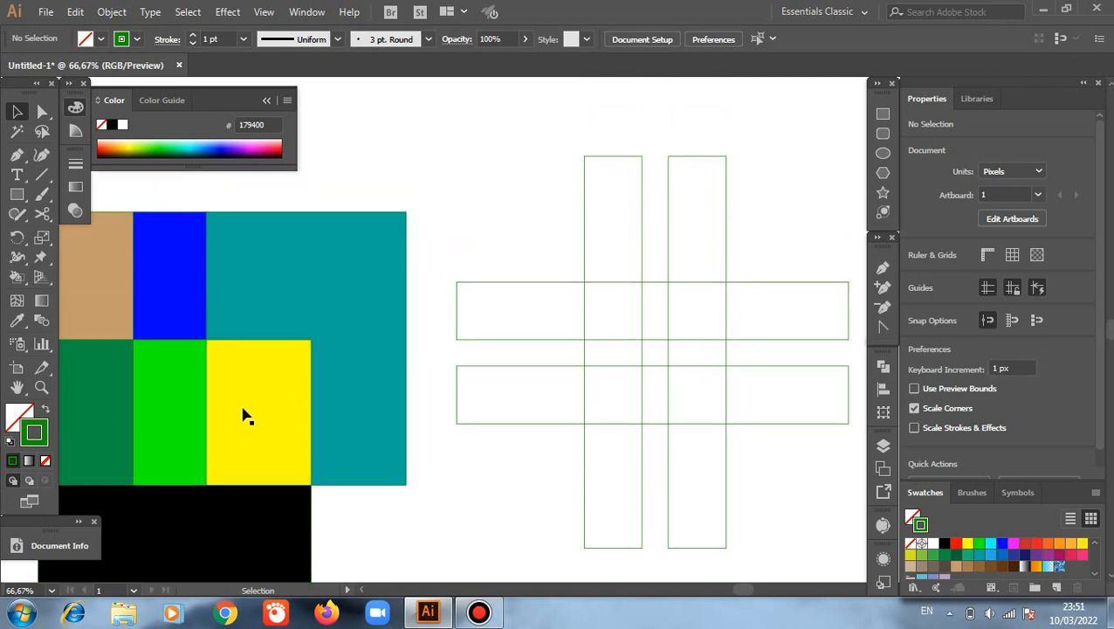
drag(462, 159, 778, 494)
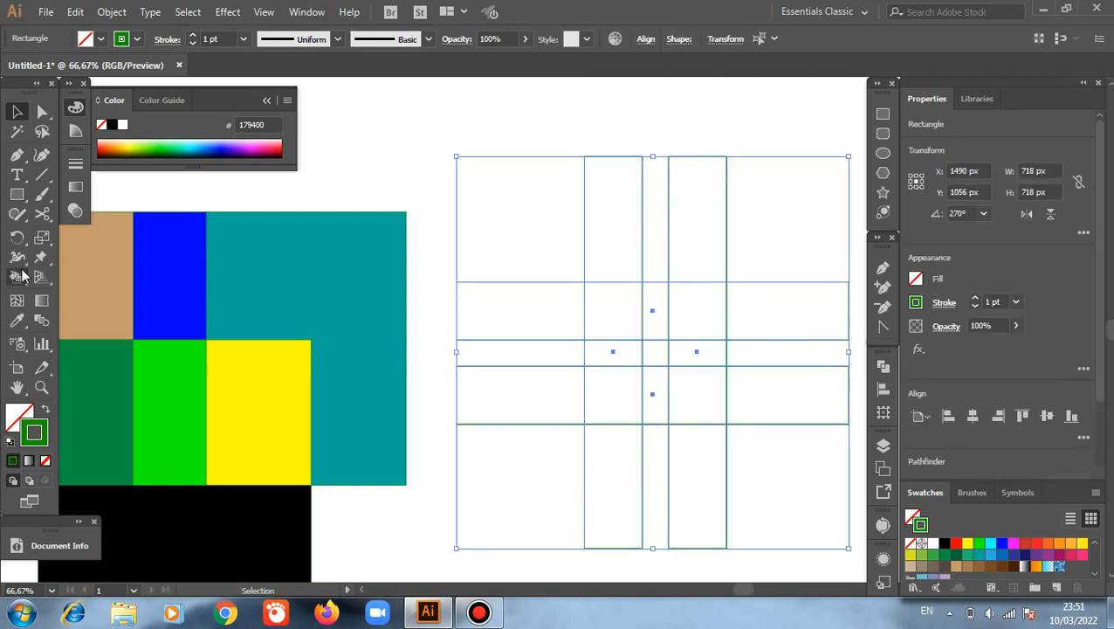
mouse_move(21, 276)
mouse_down()
mouse_move(95, 318)
mouse_move(165, 324)
mouse_up()
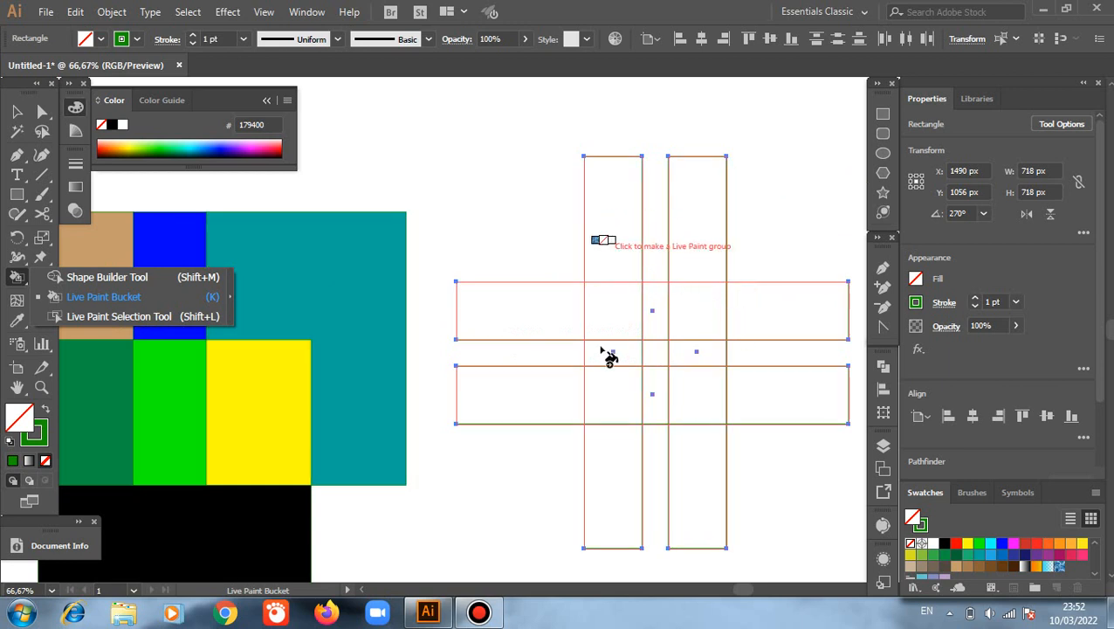
click(99, 316)
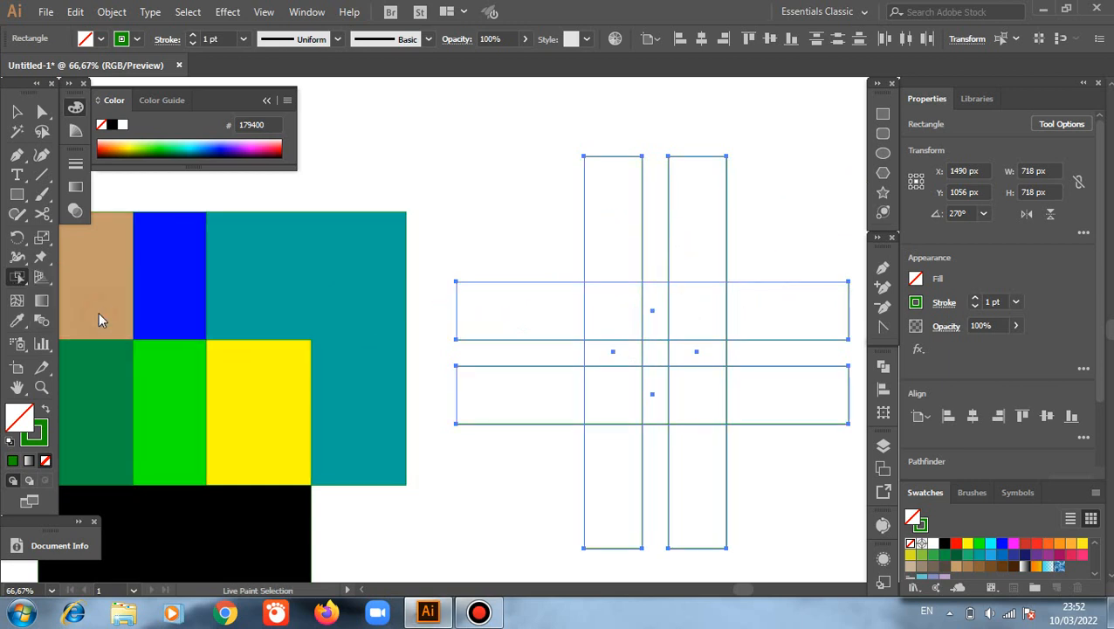
click(113, 12)
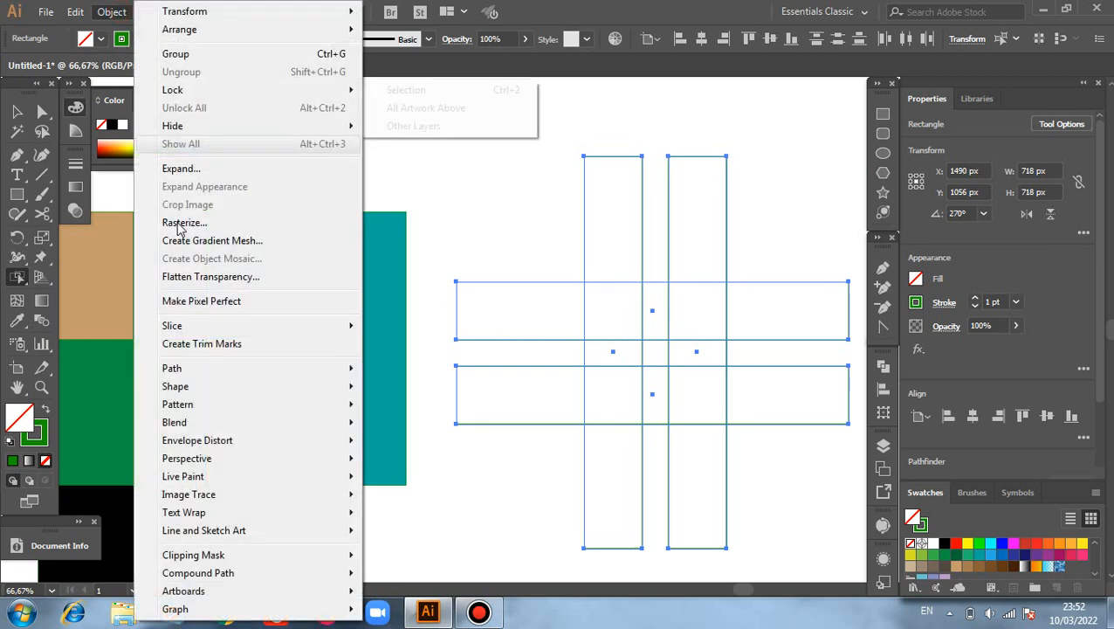
mouse_move(322, 374)
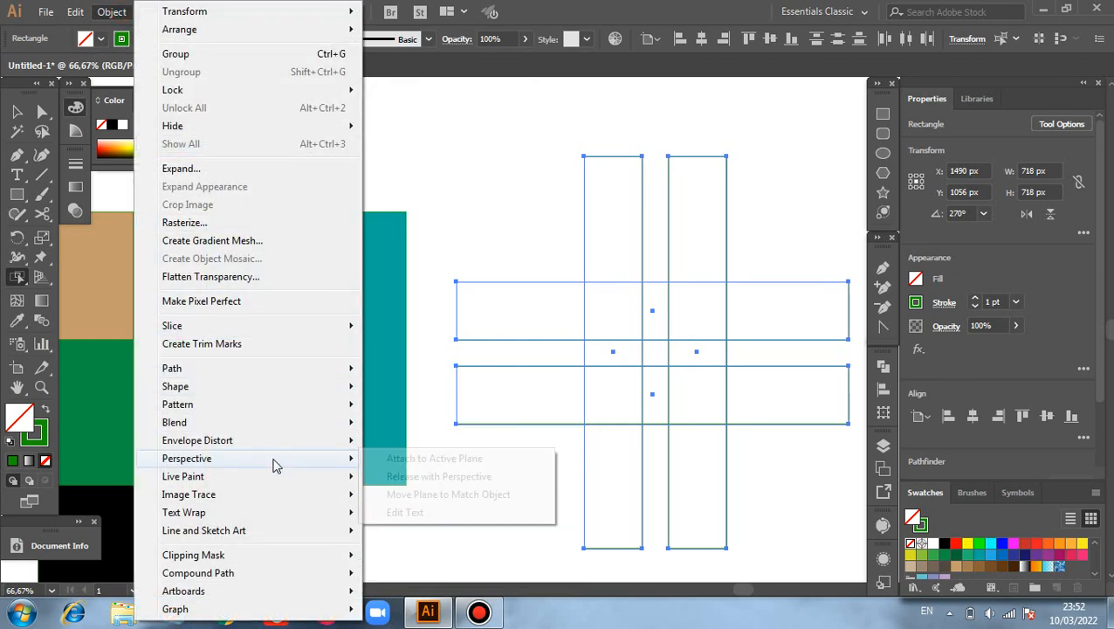
mouse_move(253, 480)
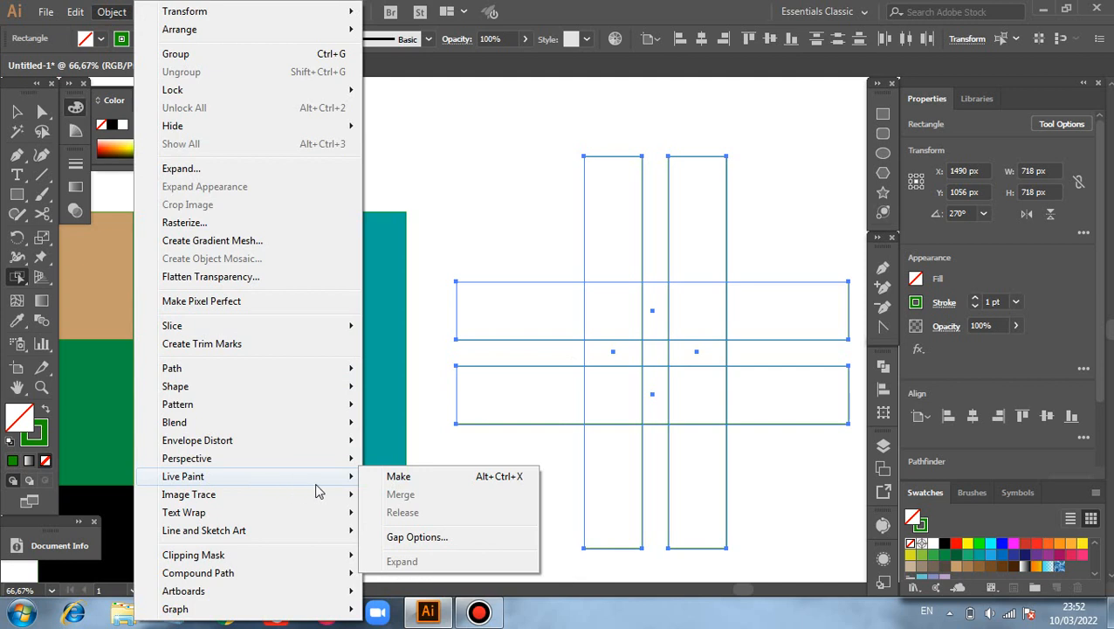
click(393, 477)
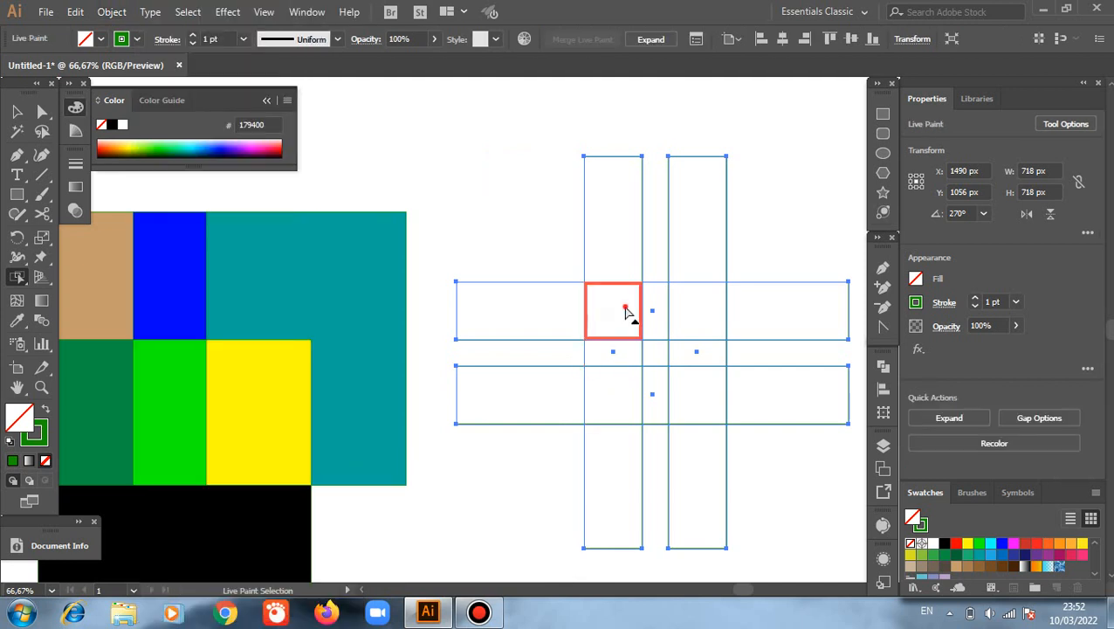
Step: Fill the upper-left crossing square with red (ff0000) and the lower-left crossing square with brown (8c6239)
click(627, 313)
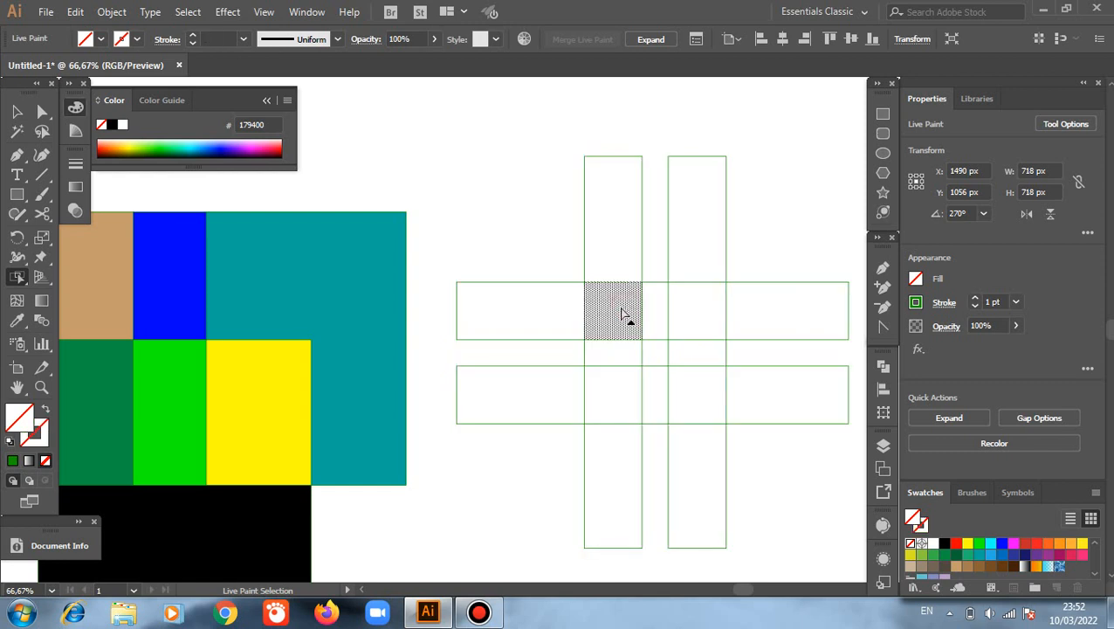
click(957, 543)
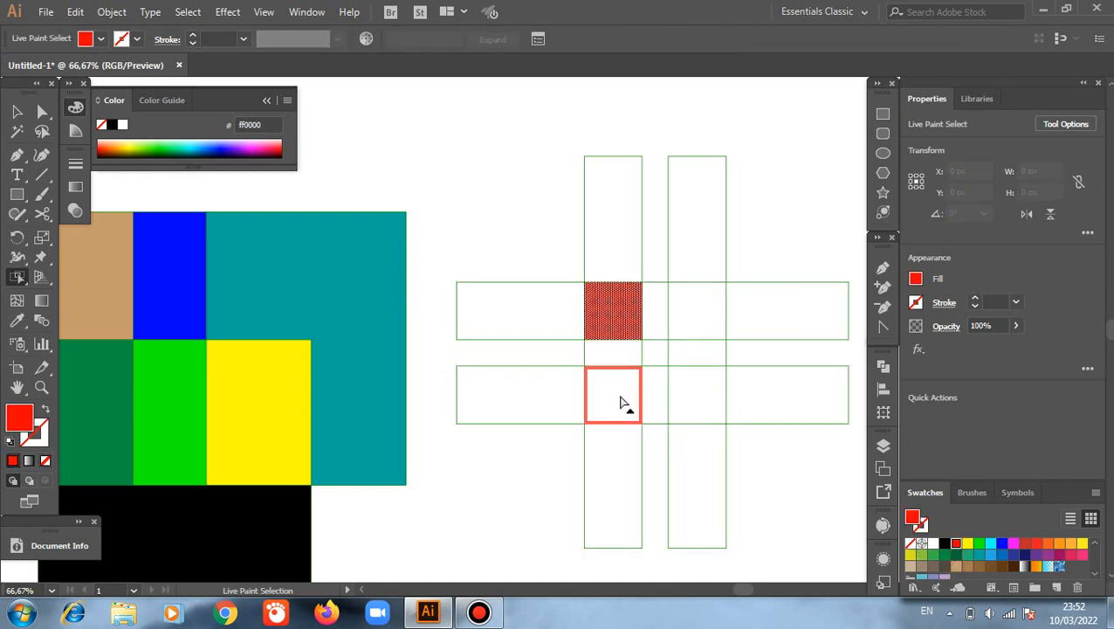
click(623, 402)
click(980, 567)
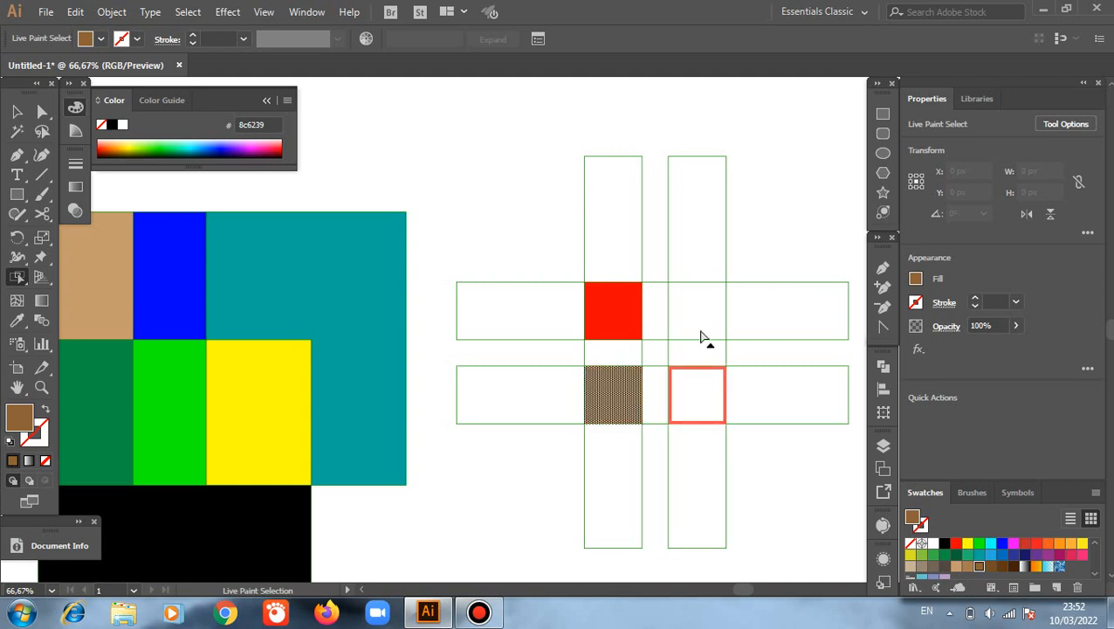
Step: Fill the upper-right crossing square with teal (00a99d) and the lower-right one with black, after trying tan (c69c6d)
click(704, 327)
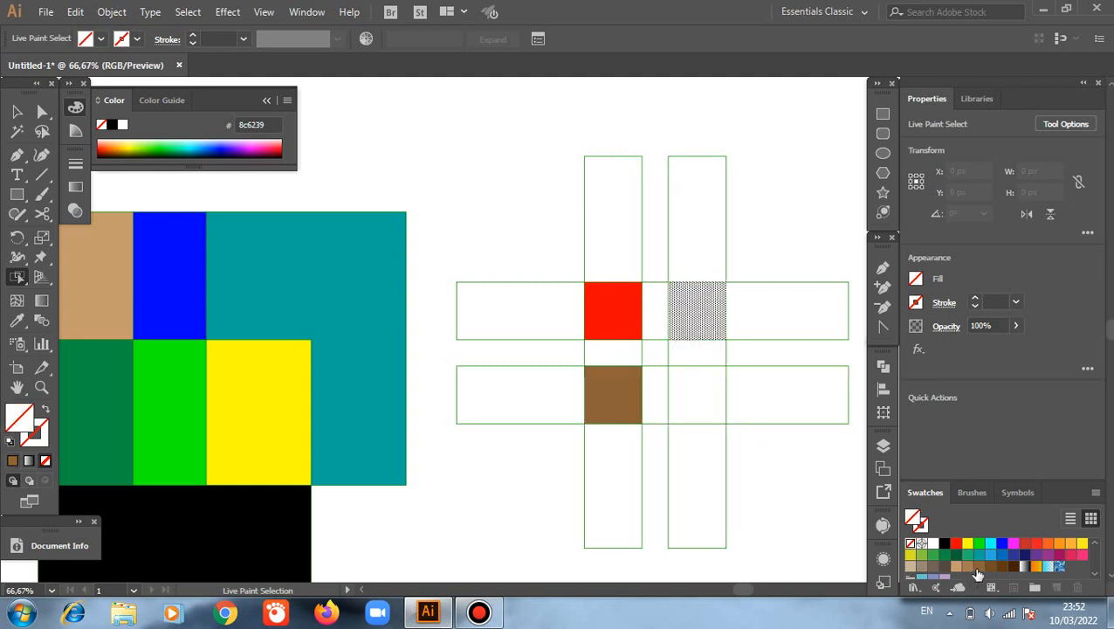
click(978, 554)
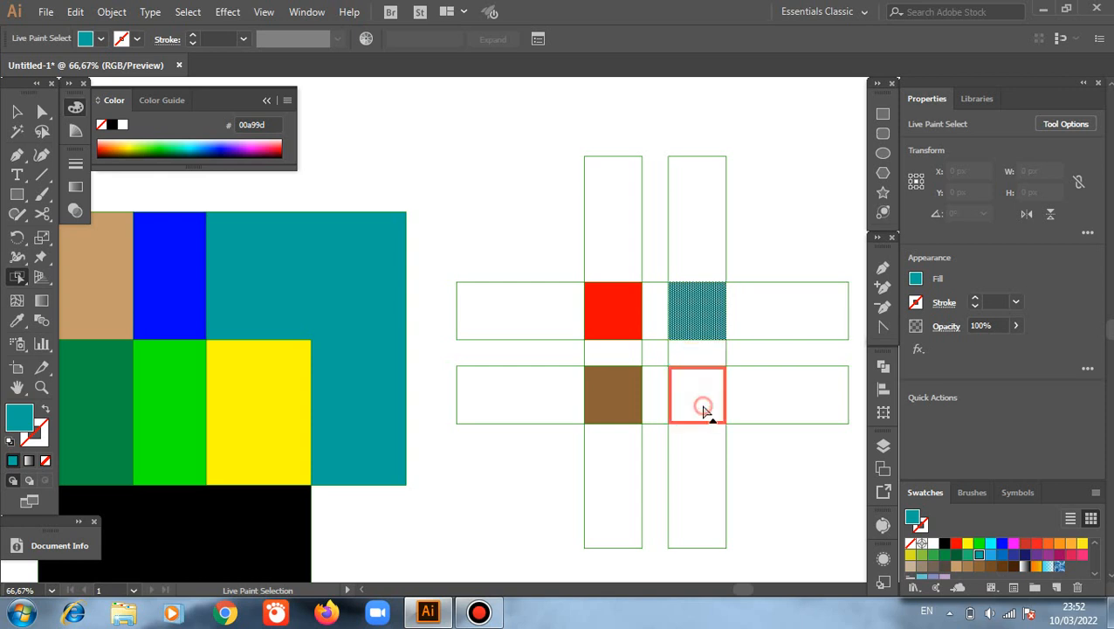
click(709, 414)
click(954, 566)
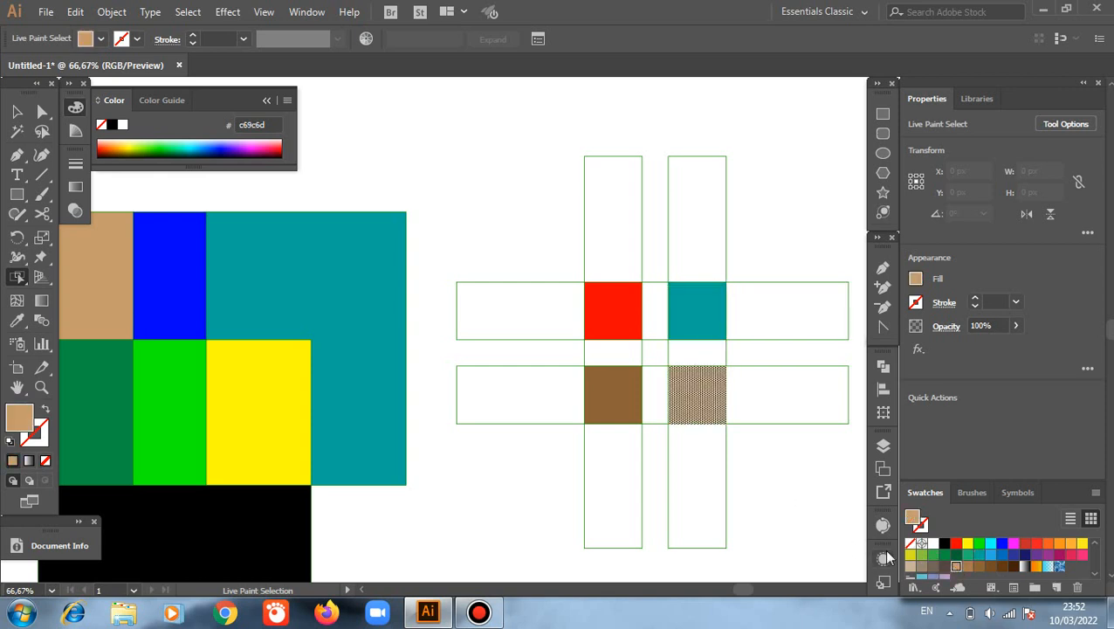
click(944, 545)
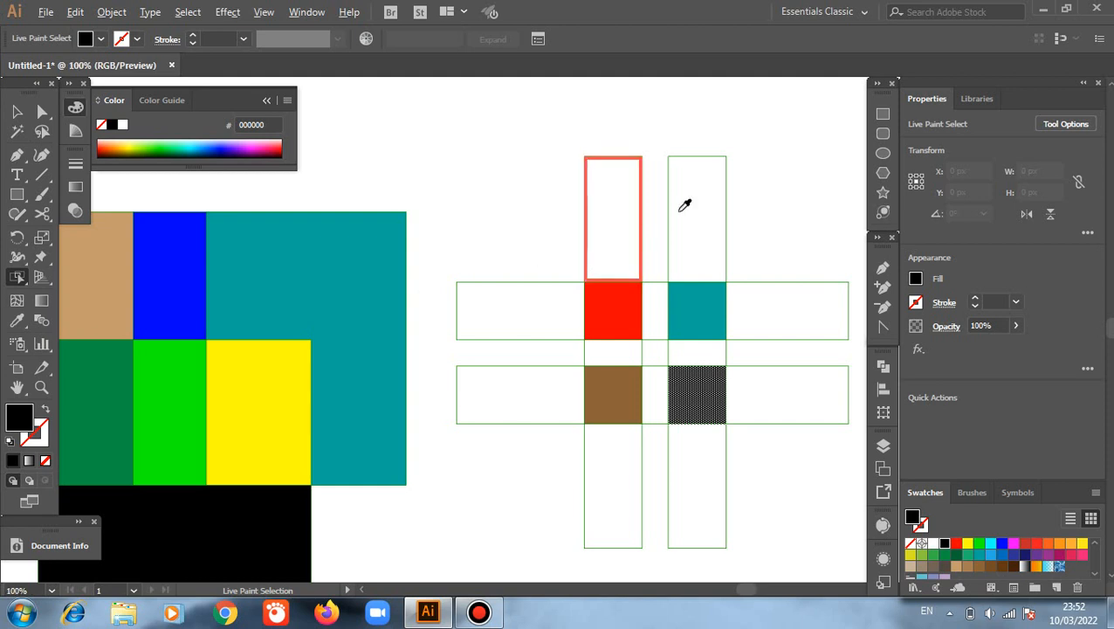
Step: Give the upper outline segment of the left vertical bar a red (ff0000) stroke of 8 pt and deselect it
scroll(684, 203, up, 1)
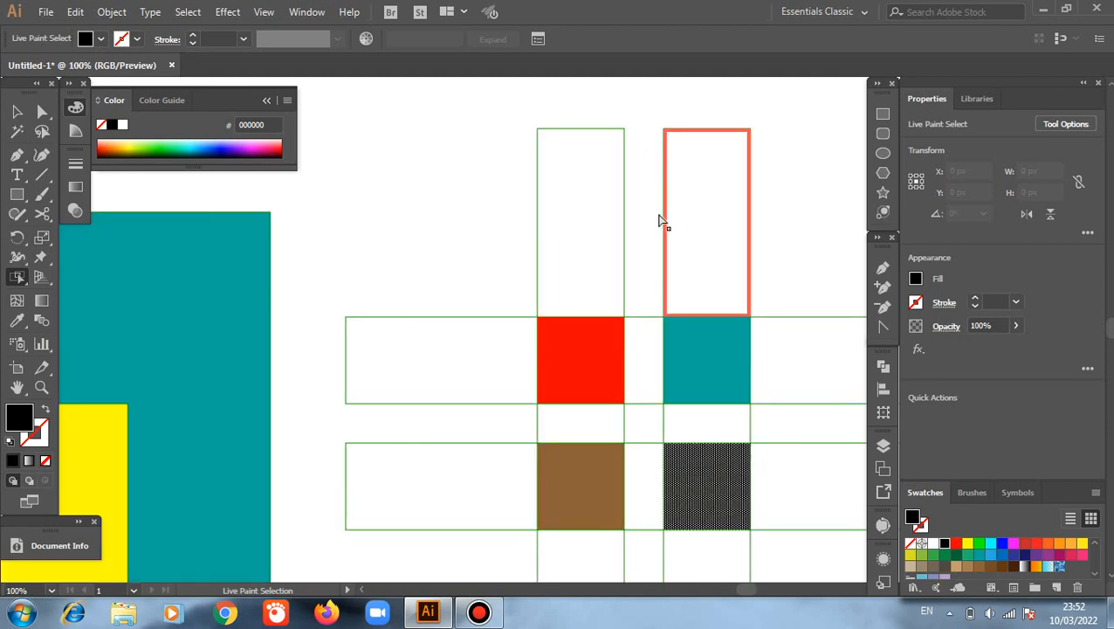
click(537, 179)
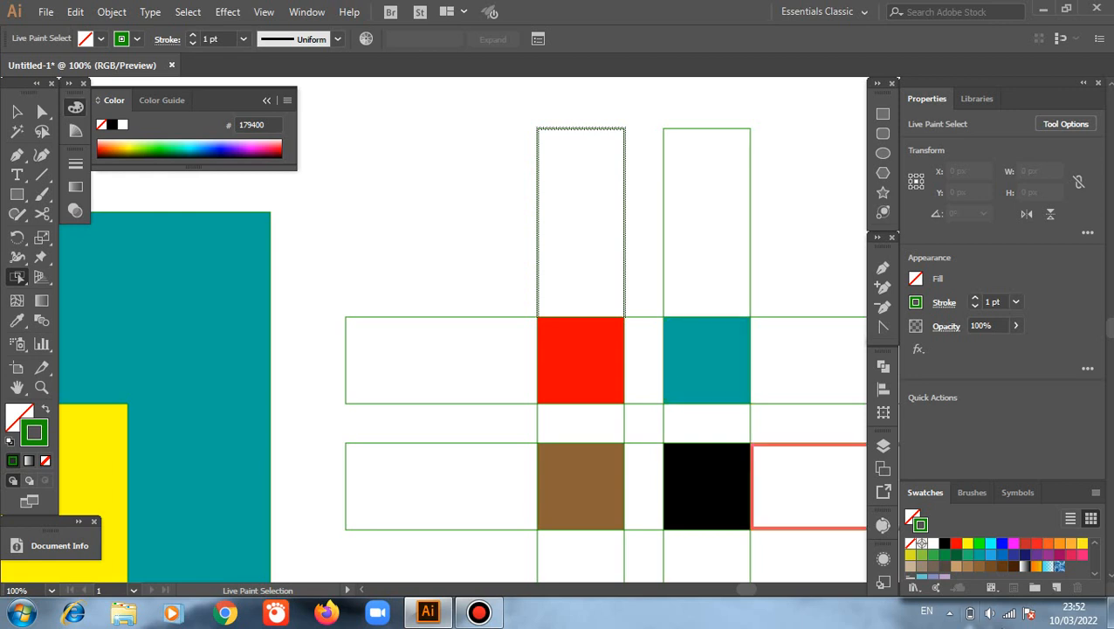
click(956, 543)
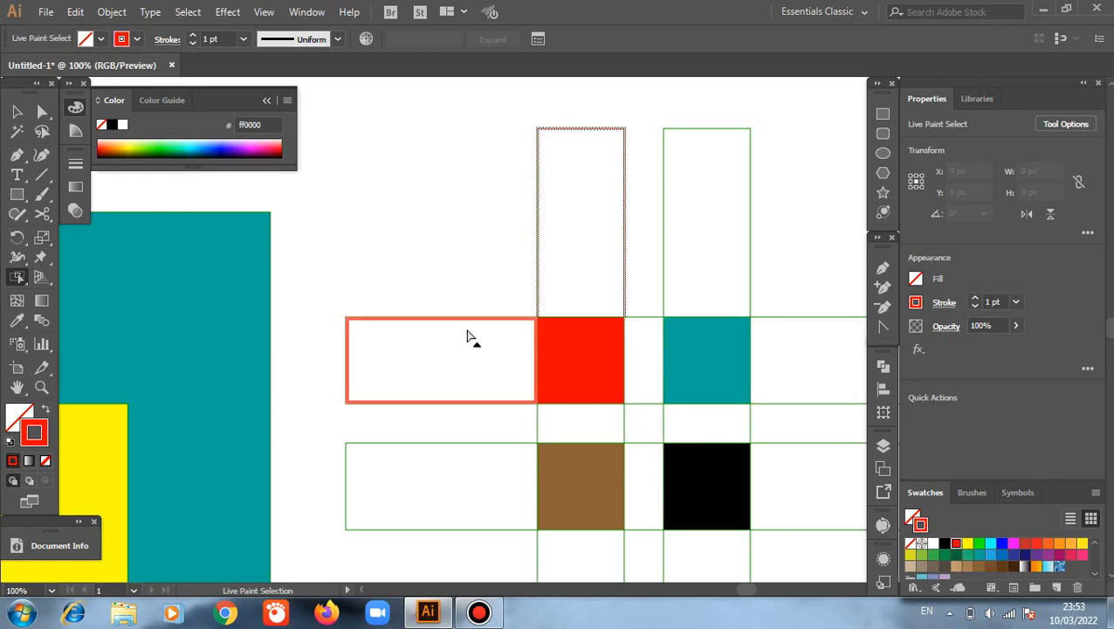
click(193, 36)
click(193, 37)
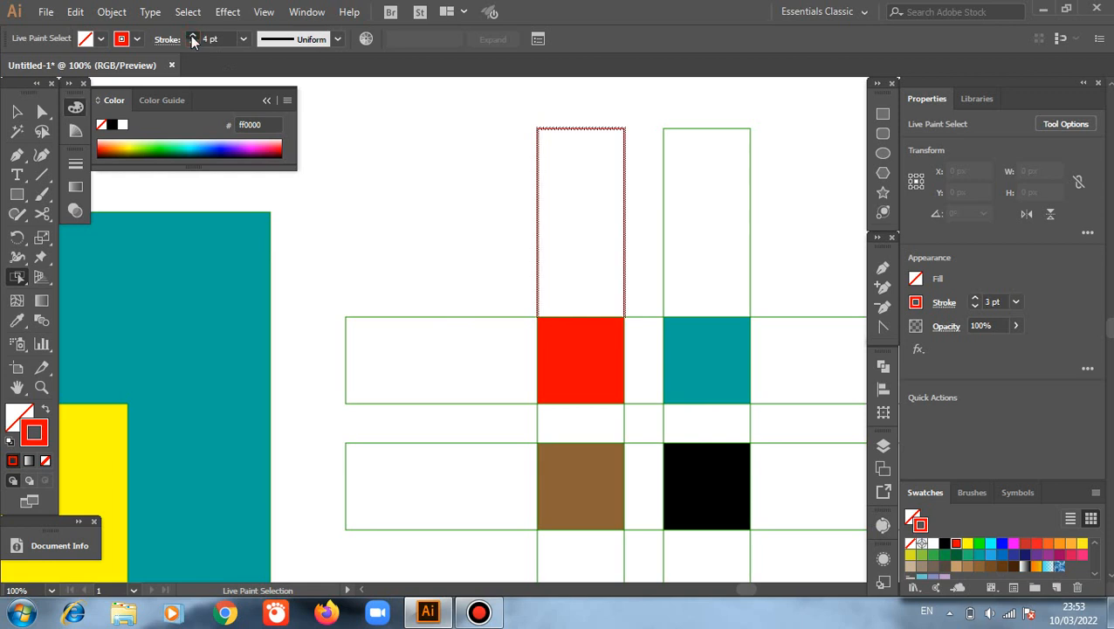
click(193, 36)
click(193, 37)
click(193, 37)
click(193, 36)
click(193, 36)
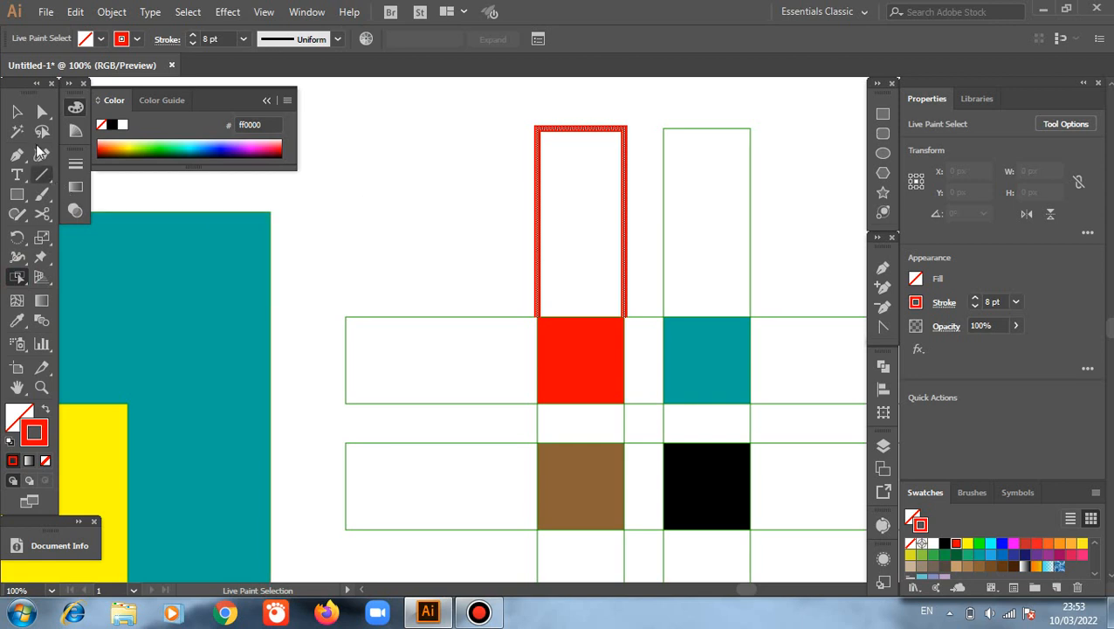
click(17, 111)
click(426, 159)
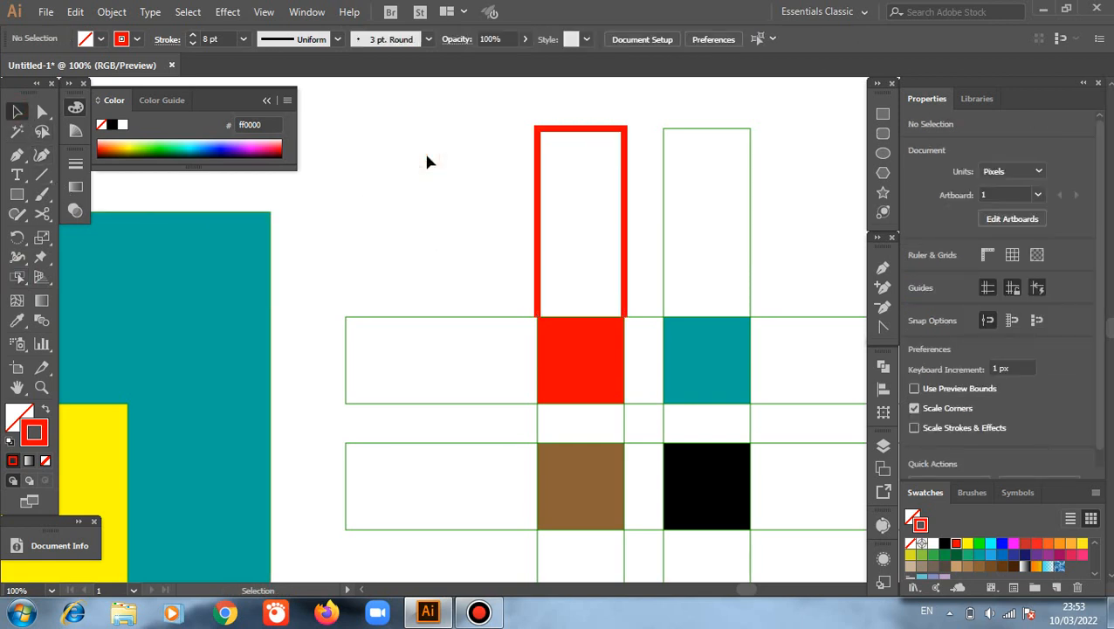
Step: Fill the upper end face of the left vertical bar with yellow (ffff00) using the Live Paint Selection tool
drag(415, 103, 824, 416)
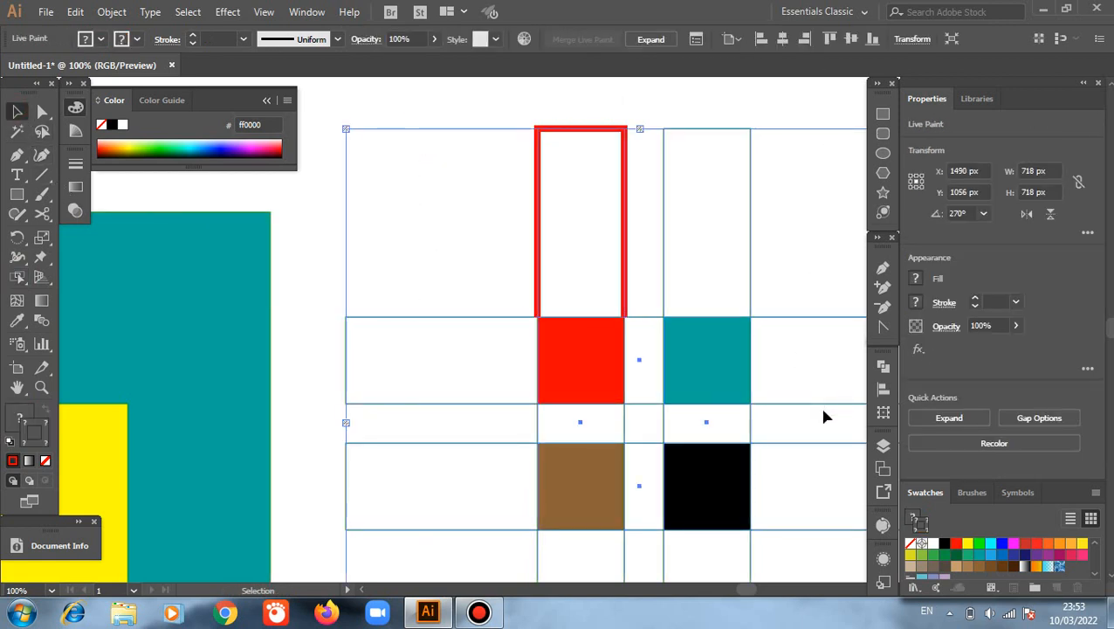
click(20, 278)
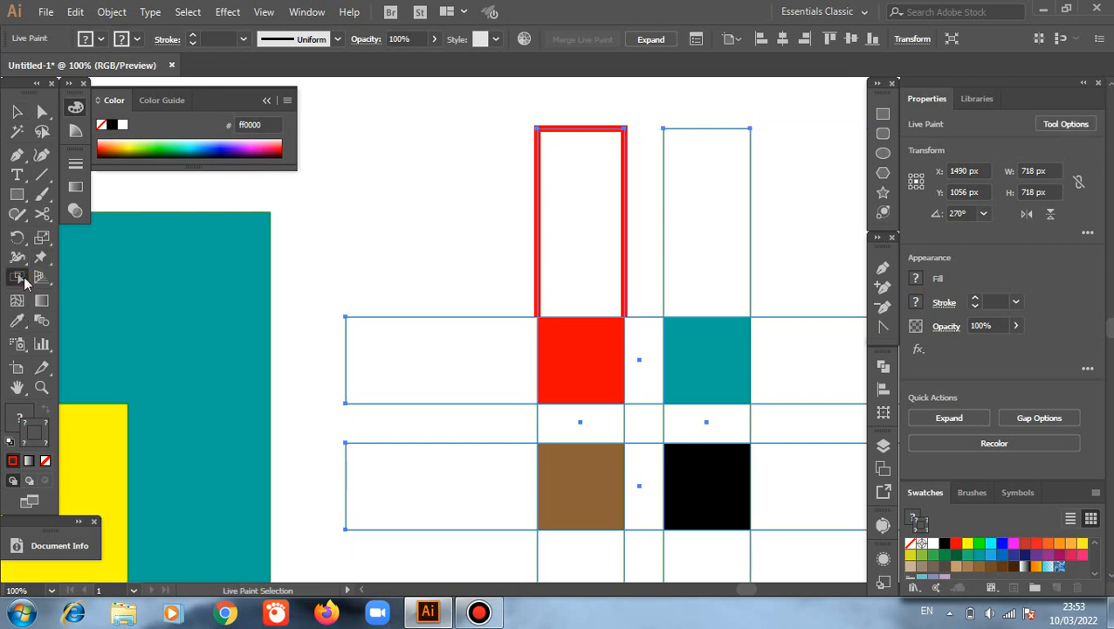
click(583, 248)
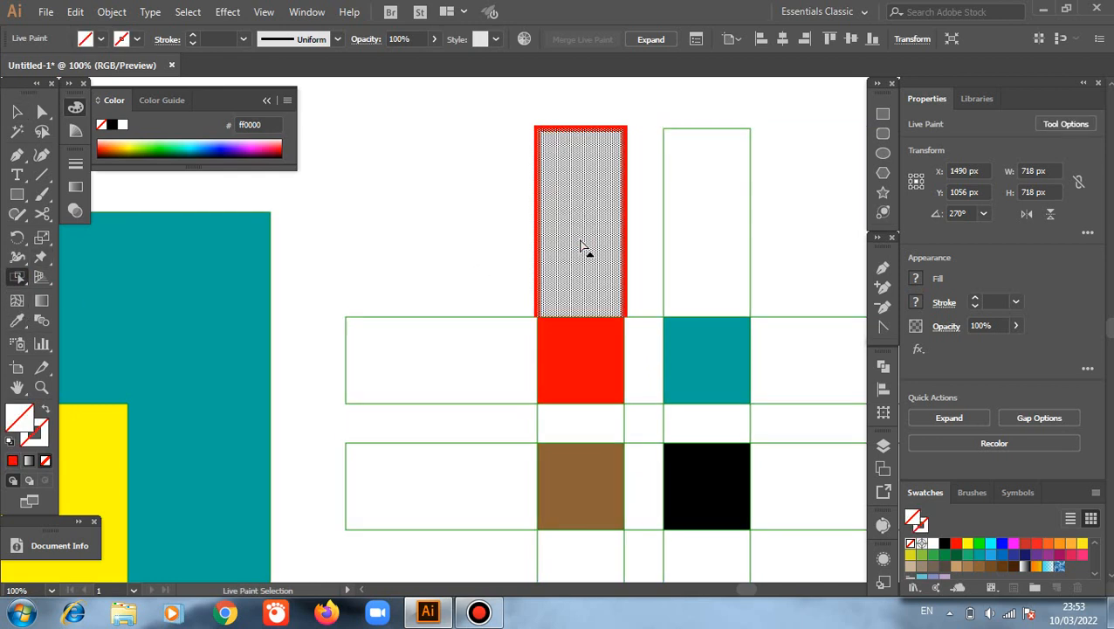
click(968, 543)
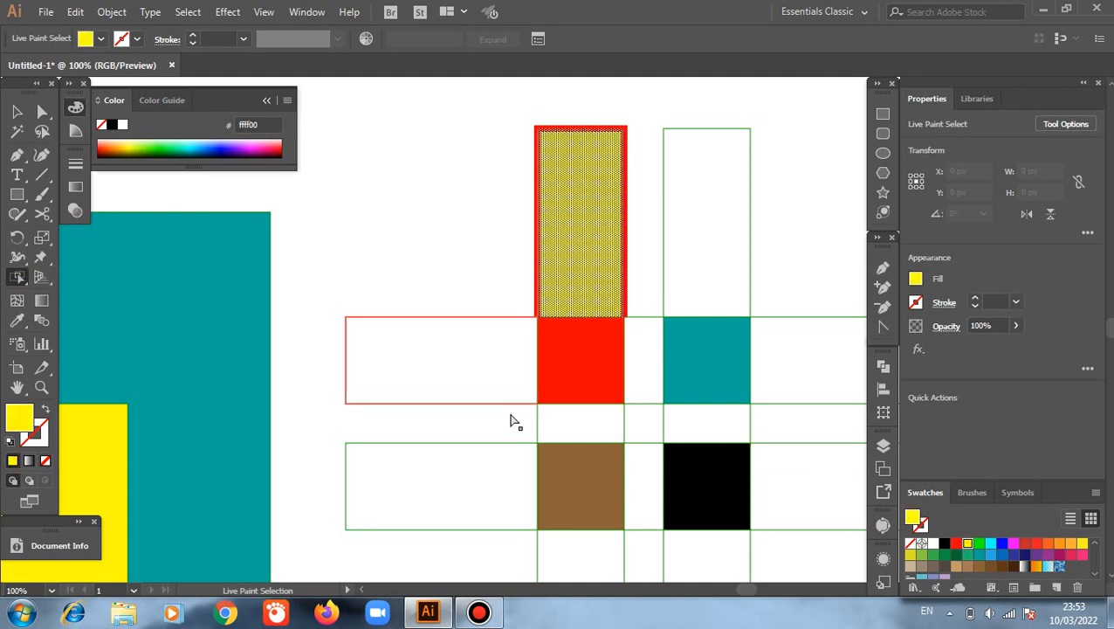
scroll(513, 424, down, 3)
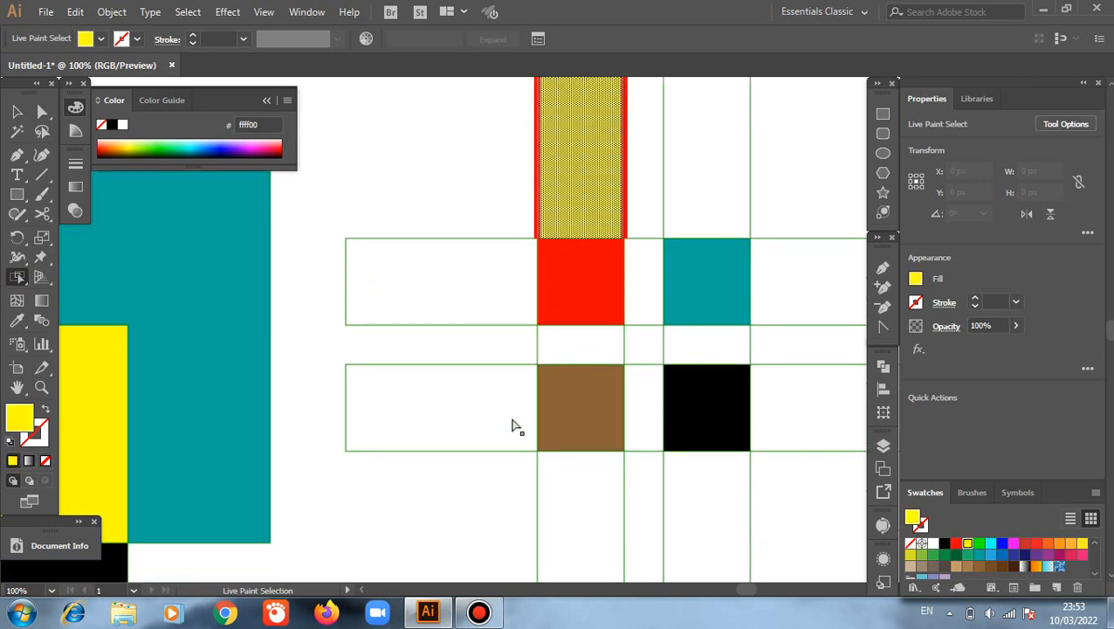
scroll(513, 425, down, 1)
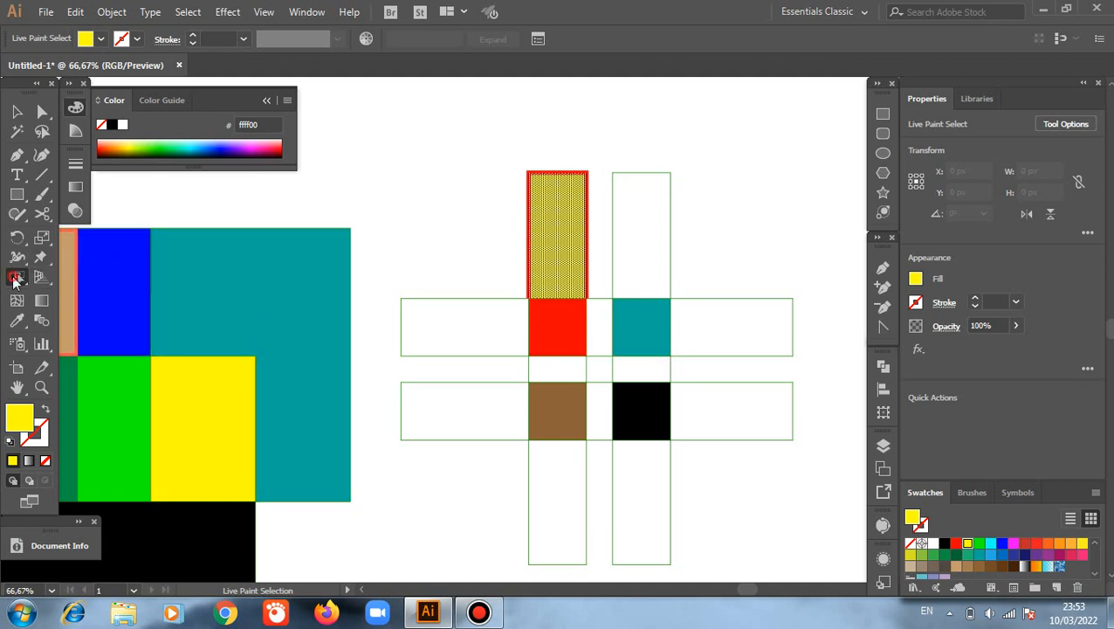
Step: Use the Live Paint Bucket to fill both ends of the upper horizontal bar and the right vertical bar's lower end with yellow (ffff00)
drag(17, 277, 87, 294)
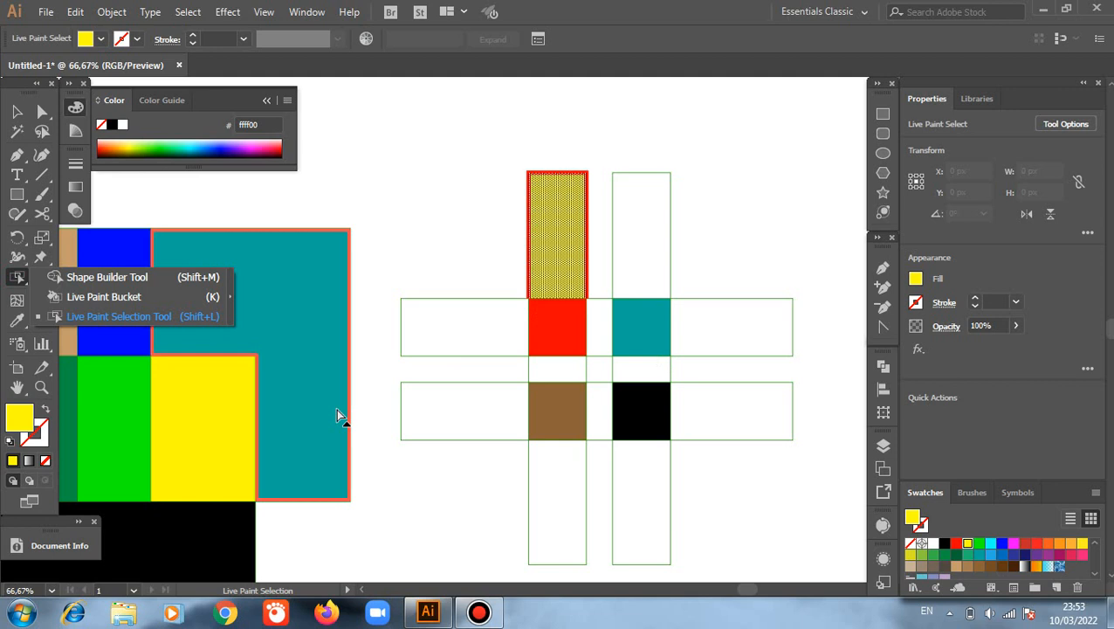
click(16, 111)
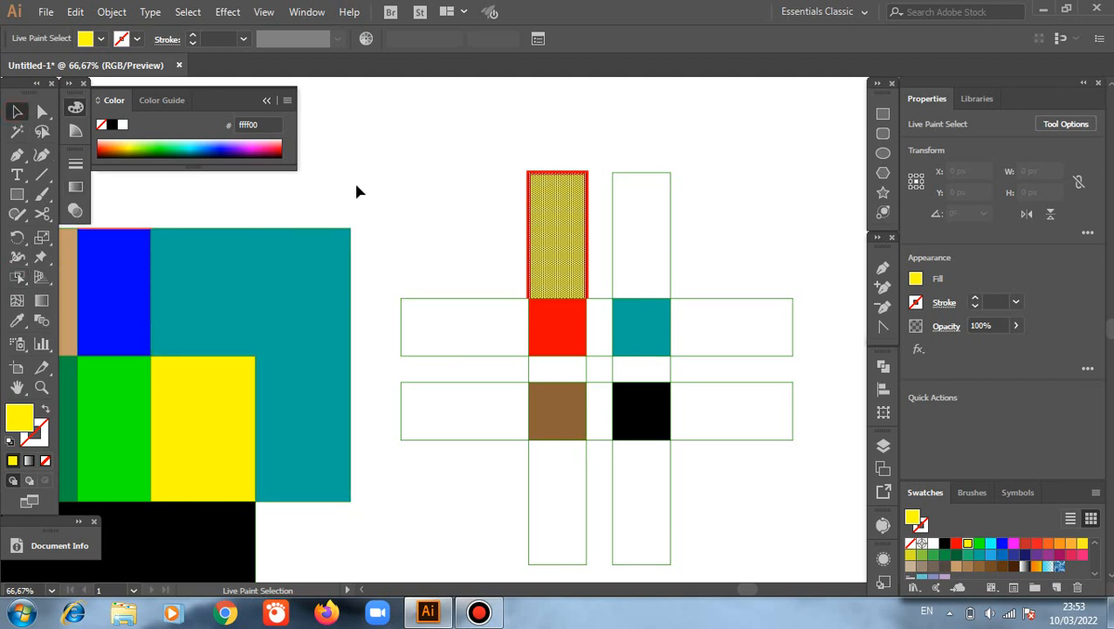
drag(424, 150, 746, 503)
click(17, 278)
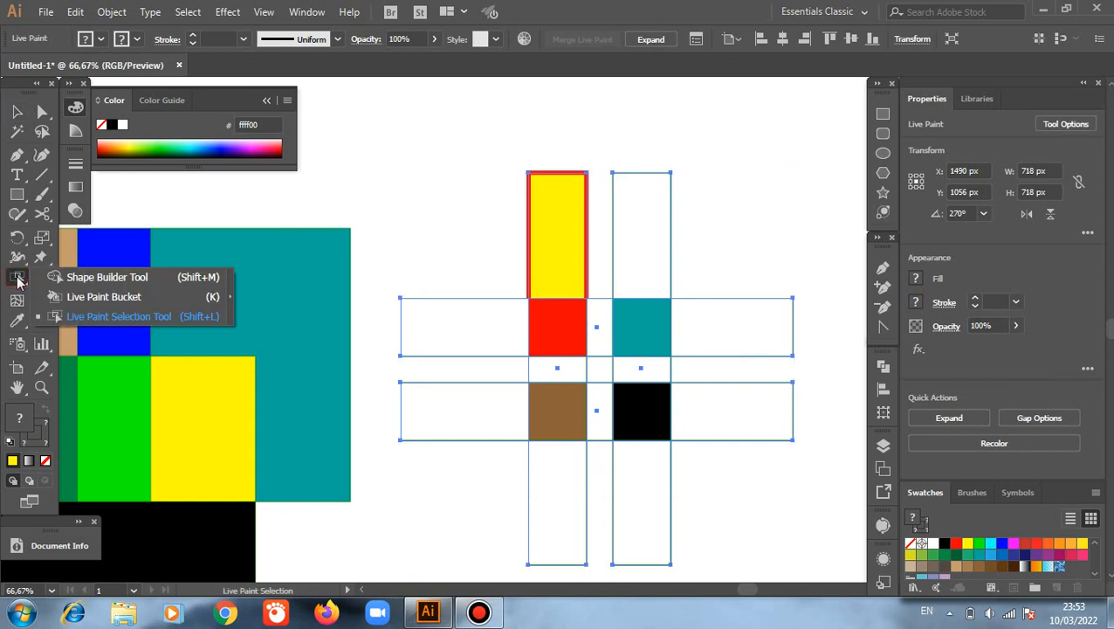
click(117, 297)
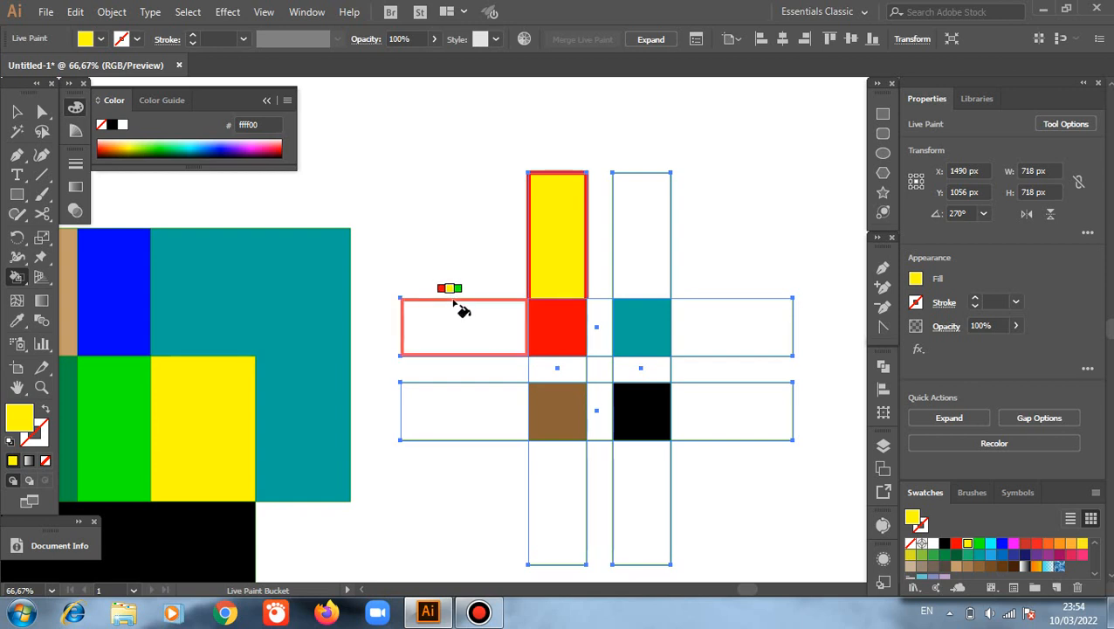
scroll(456, 306, down, 1)
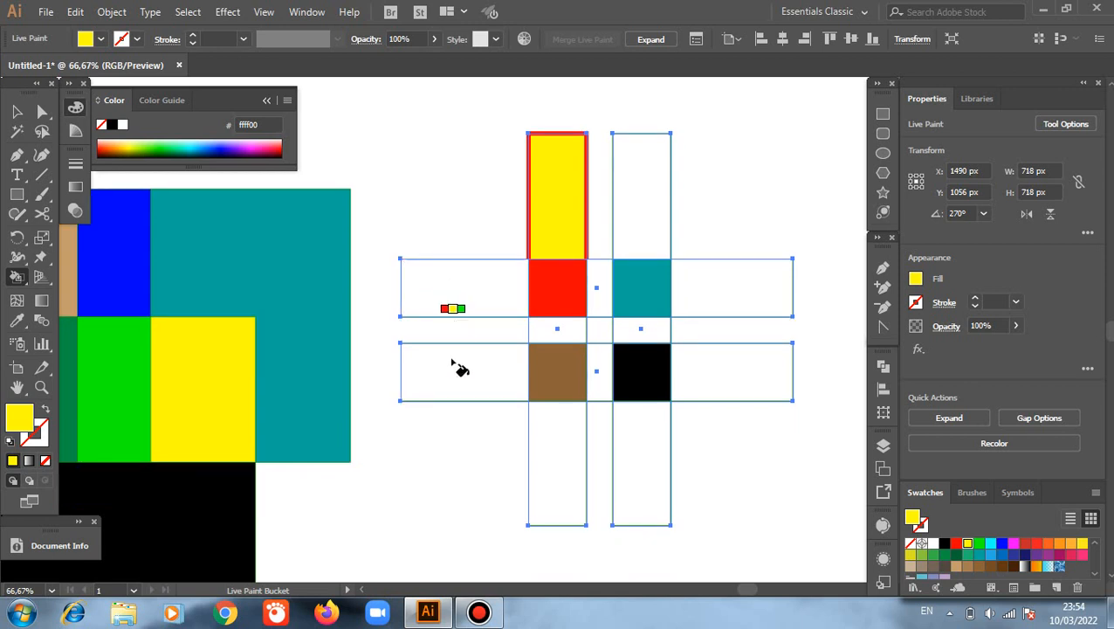
click(469, 288)
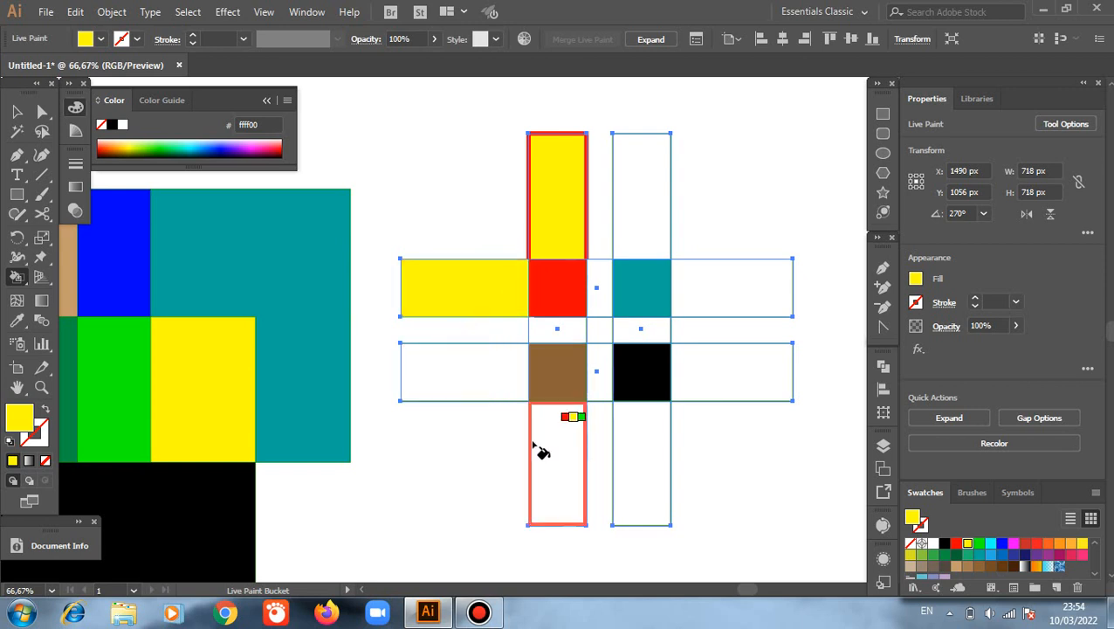
click(657, 459)
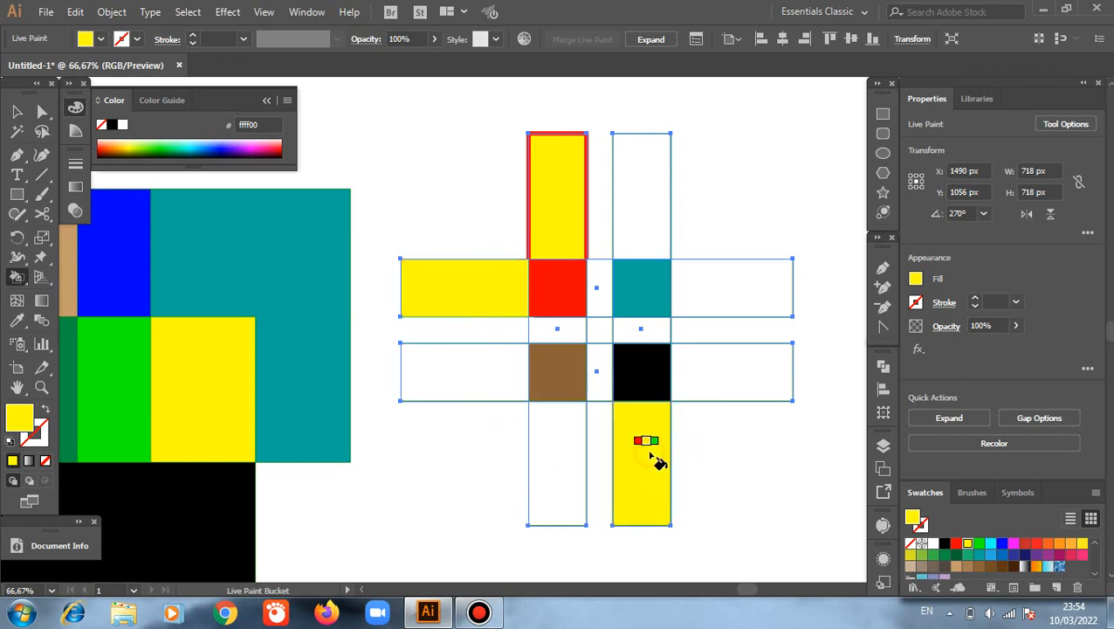
click(732, 298)
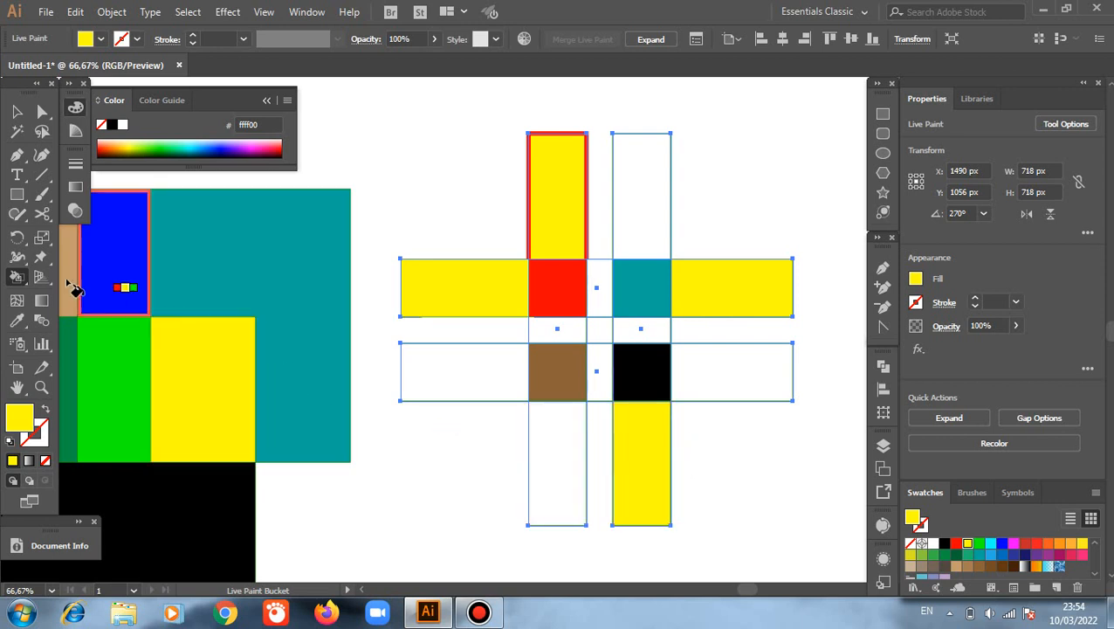
Step: With the Live Paint Selection tool, give the left outline segment of the lower horizontal bar a dark blue (1b1464) 11 pt stroke and deselect it
click(21, 280)
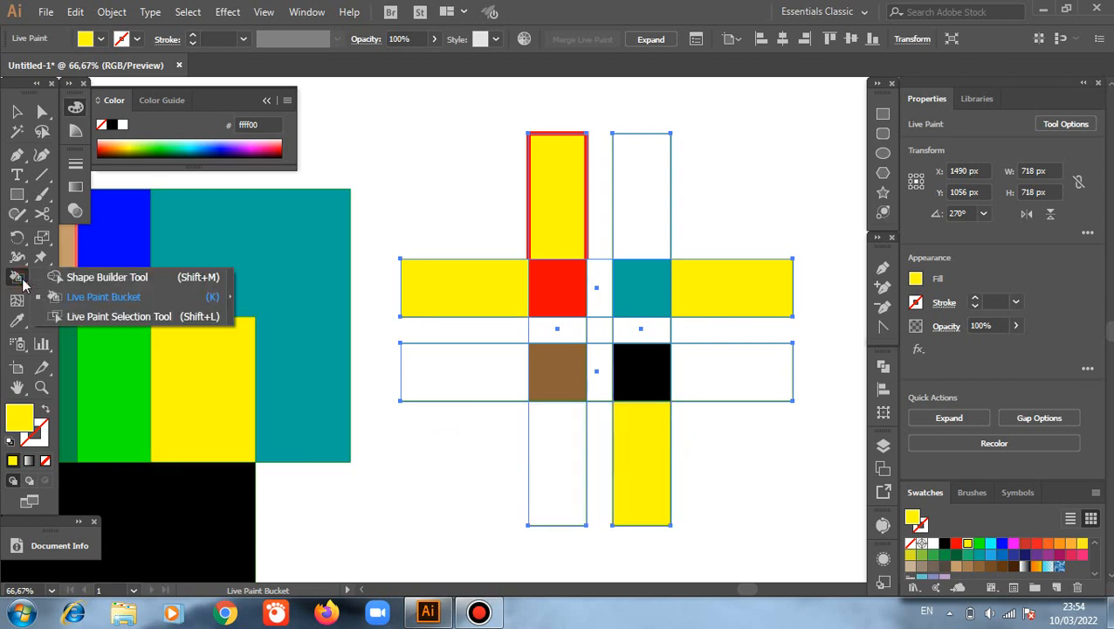
click(96, 320)
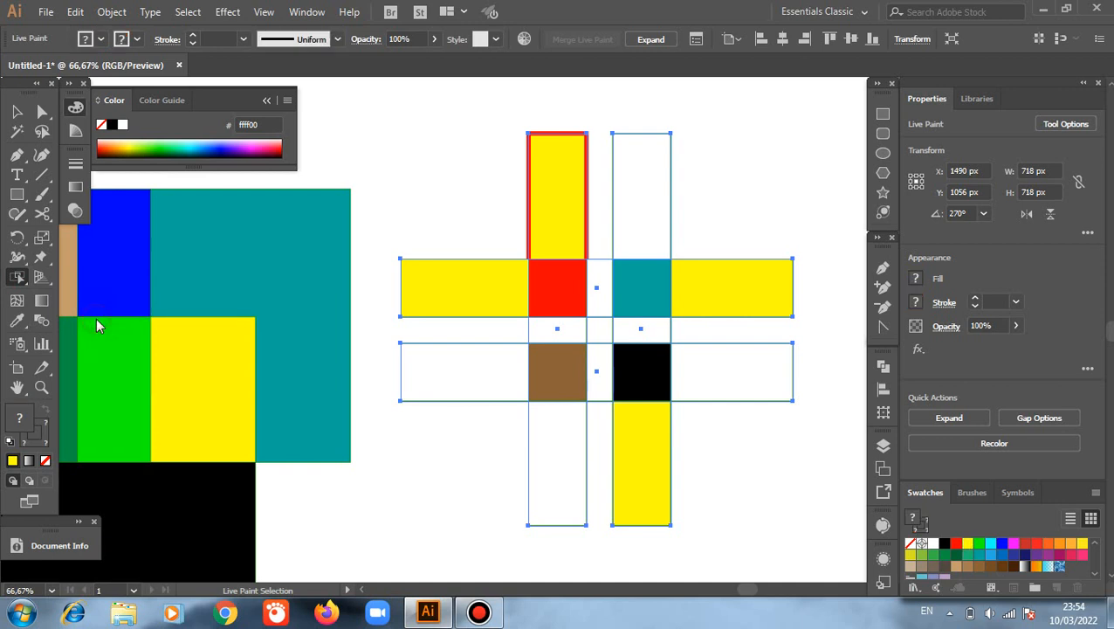
click(454, 407)
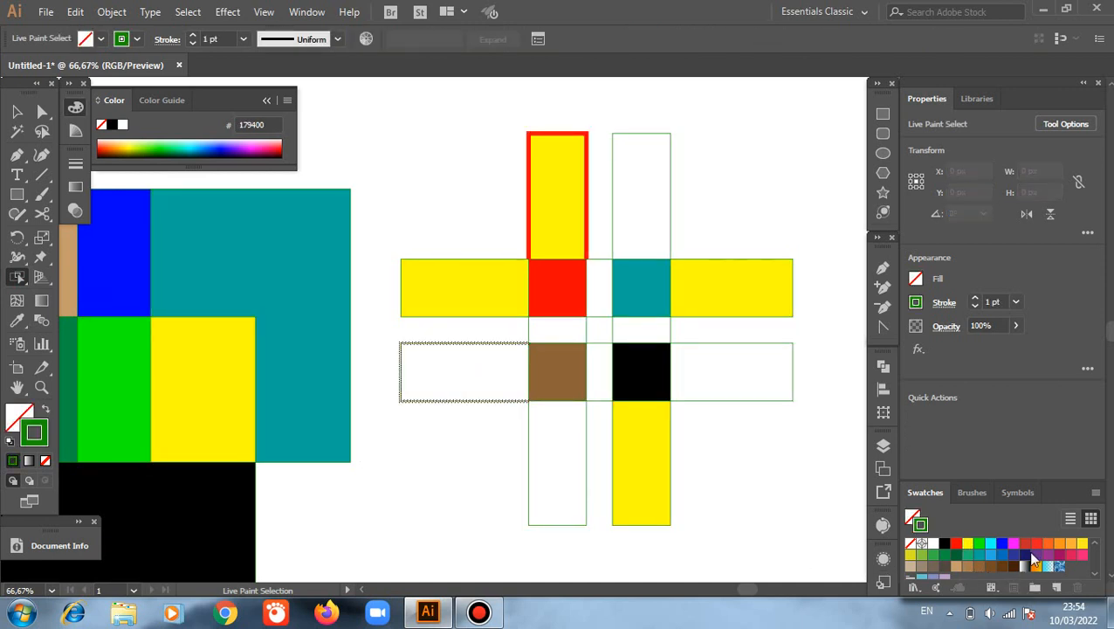
scroll(1035, 560, down, 2)
scroll(1020, 551, up, 2)
click(1026, 553)
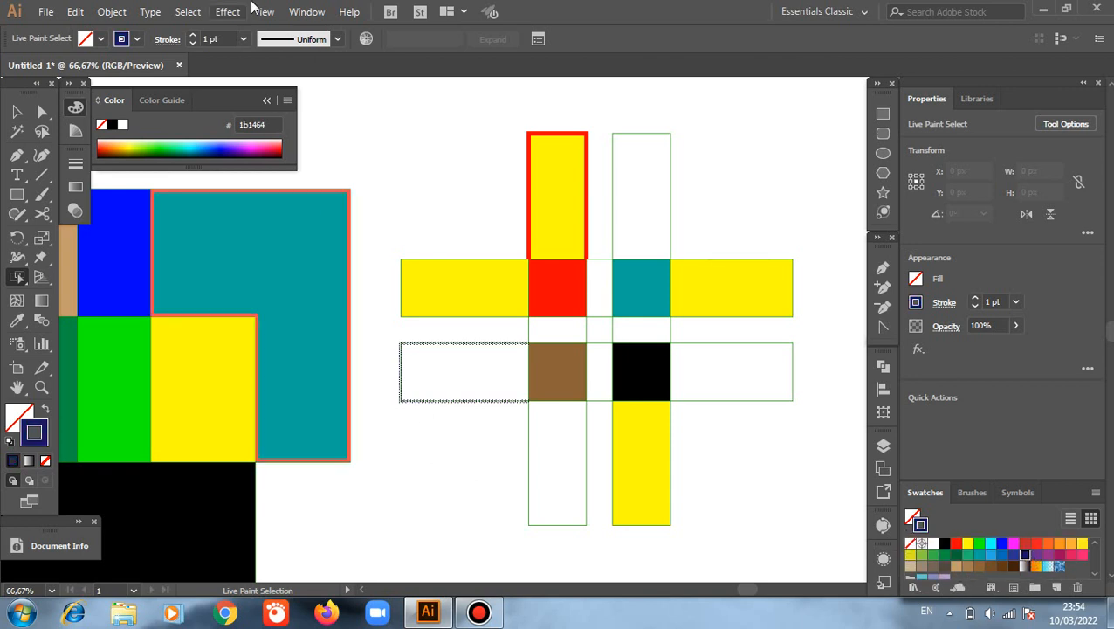
click(193, 35)
click(192, 35)
click(192, 35)
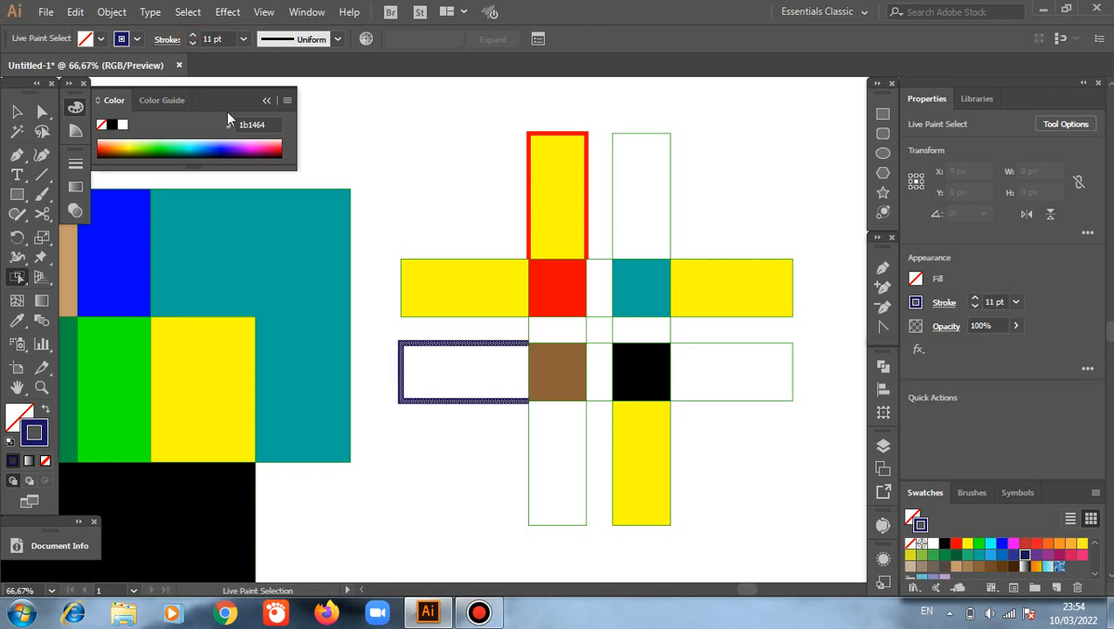
click(16, 111)
click(384, 166)
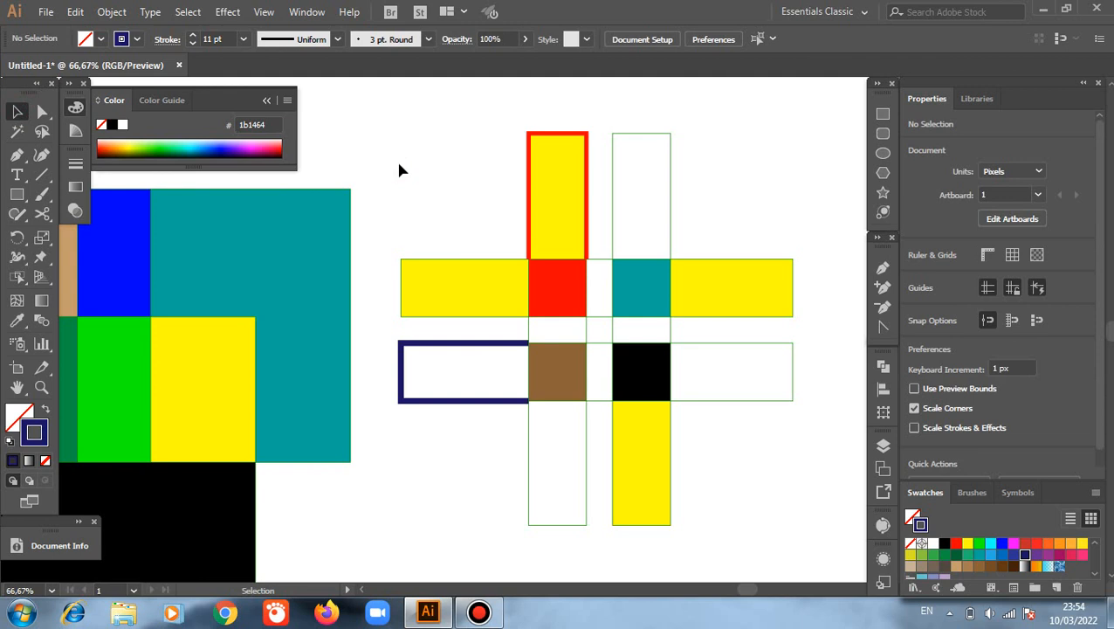
Step: Bring the whole artboard into view at 25% zoom and collapse the Color panel covering its corner
key(ctrl+minus)
key(ctrl+minus)
key(ctrl+minus)
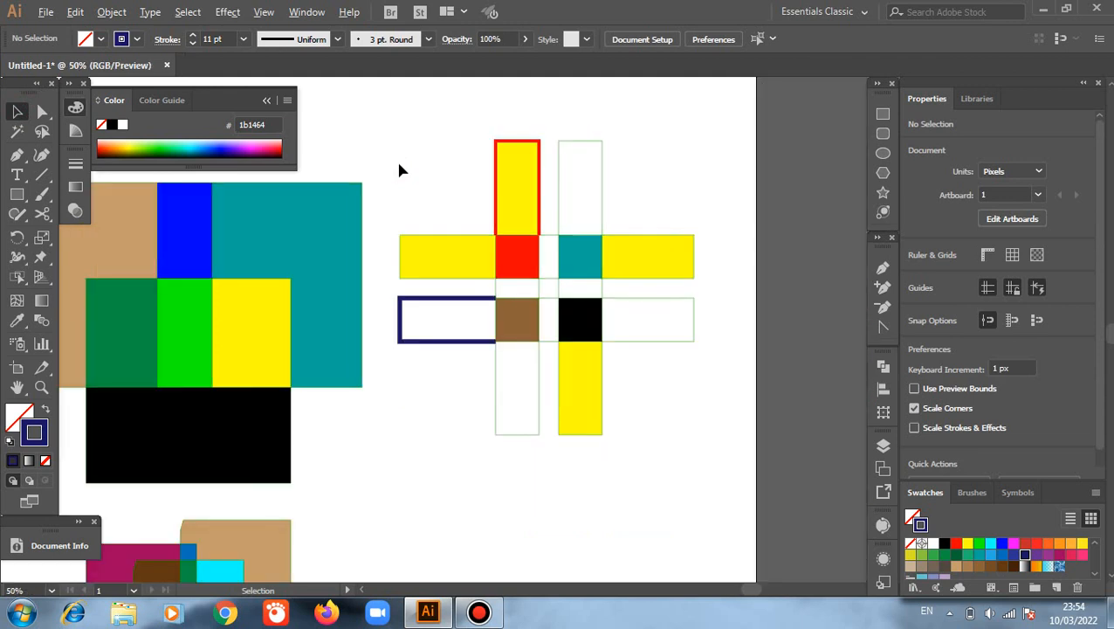
scroll(399, 163, down, 1)
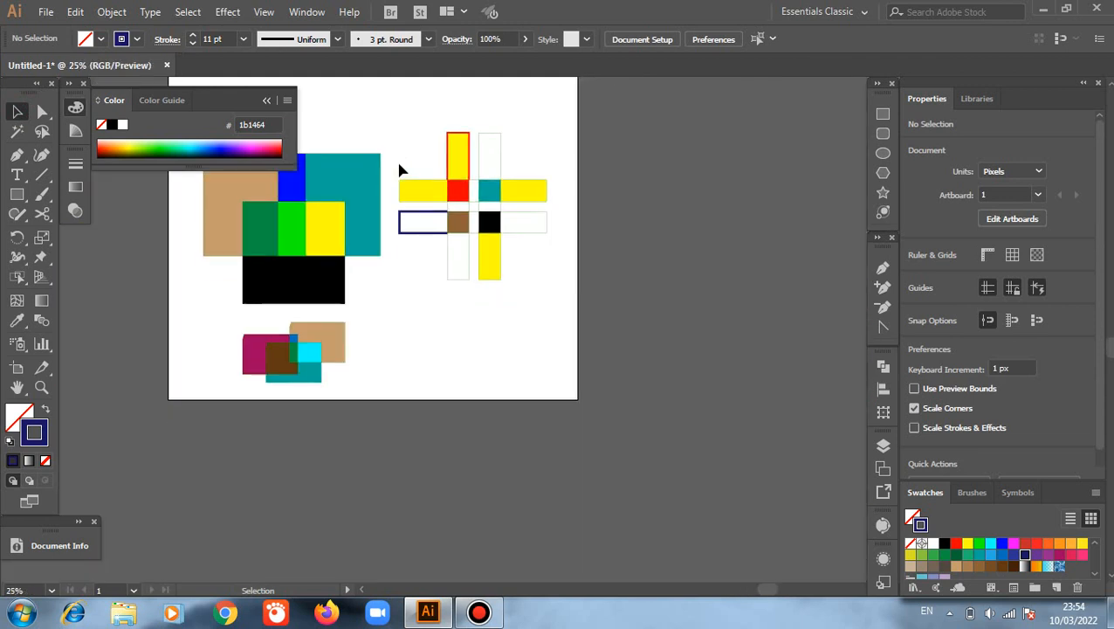
scroll(399, 163, up, 6)
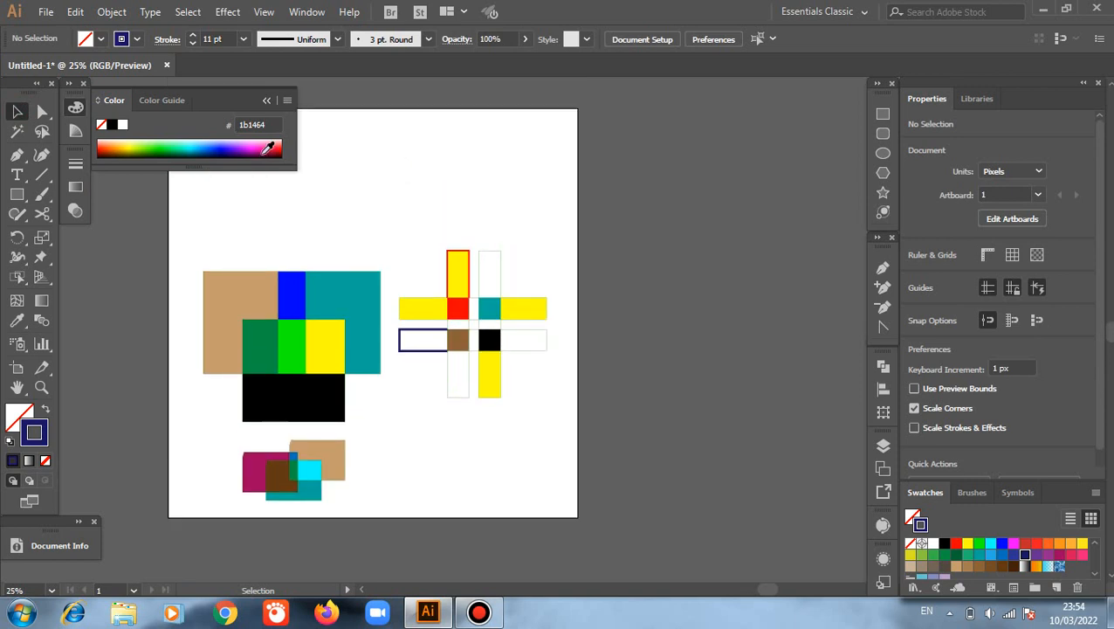
click(266, 100)
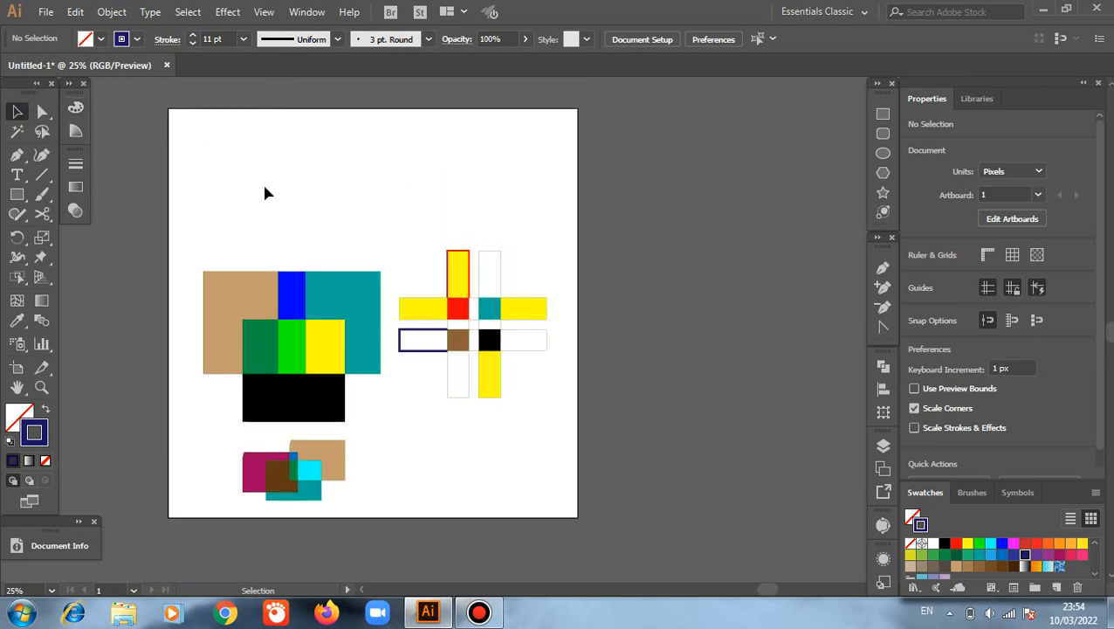
click(17, 276)
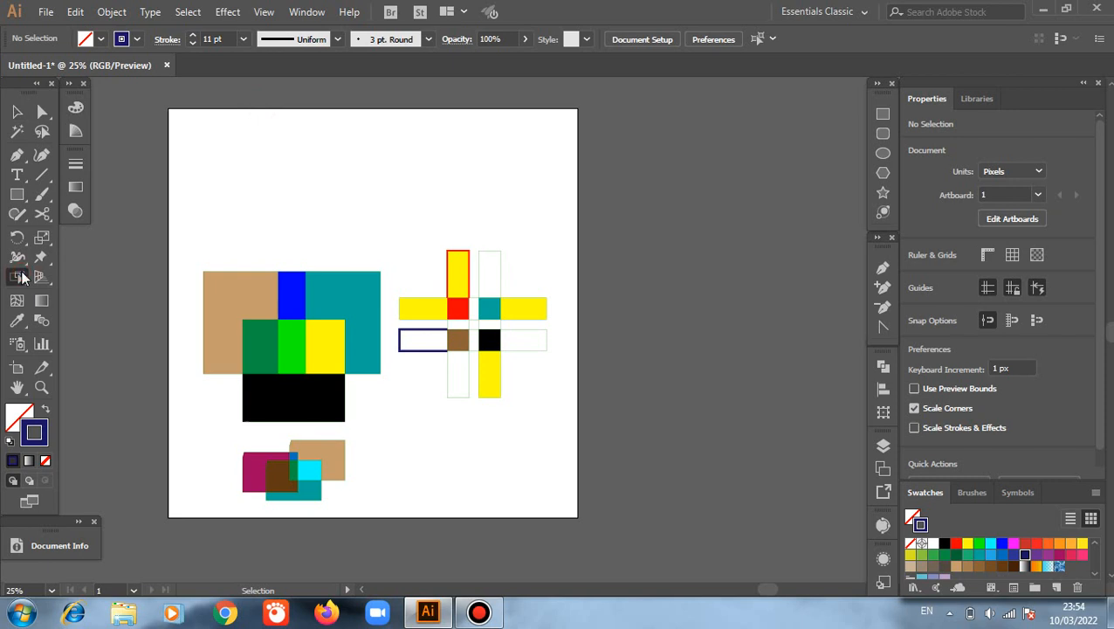